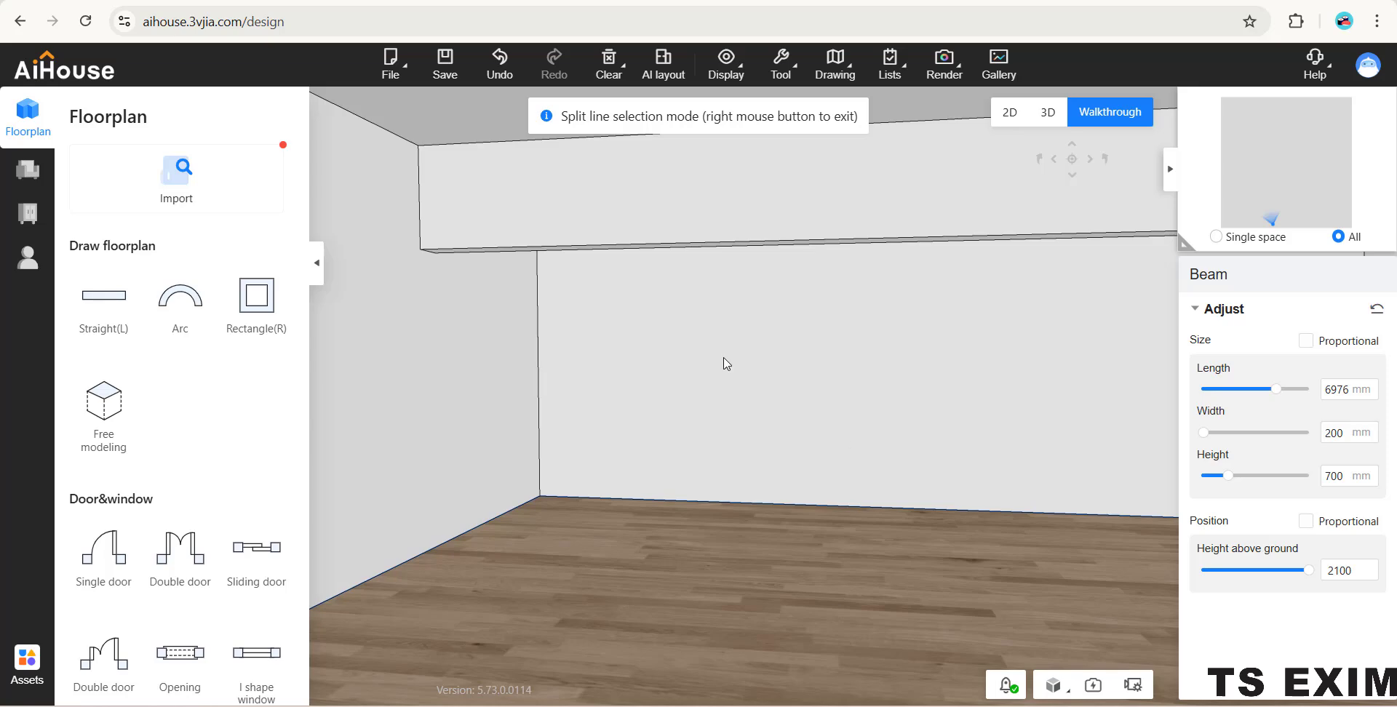
- Open the whole house customization environment for system cabinet design
{"action": "right_click_drag", "start_coordinate": [705, 370], "coordinate": [678, 366]}
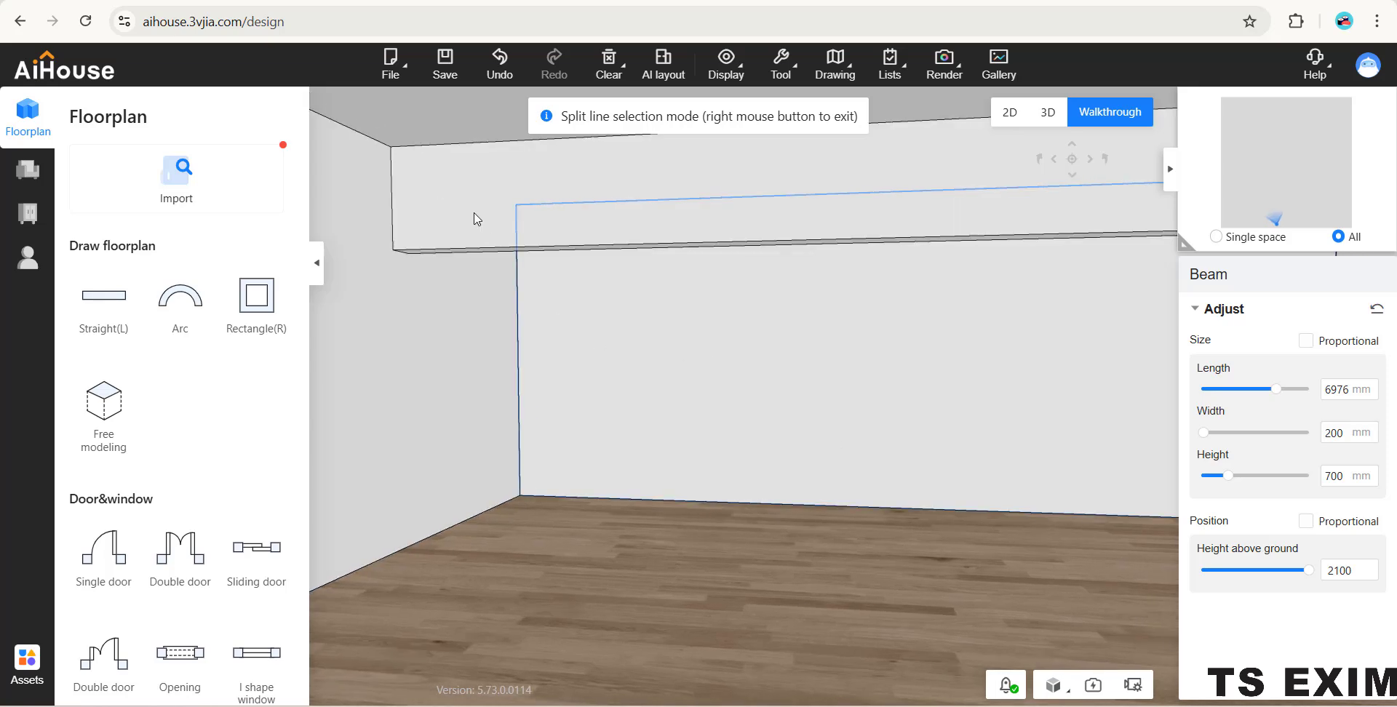
{"action": "right_click_drag", "start_coordinate": [815, 387], "coordinate": [879, 369]}
{"action": "scroll", "coordinate": [689, 364], "scroll_direction": "up", "scroll_amount": 2}
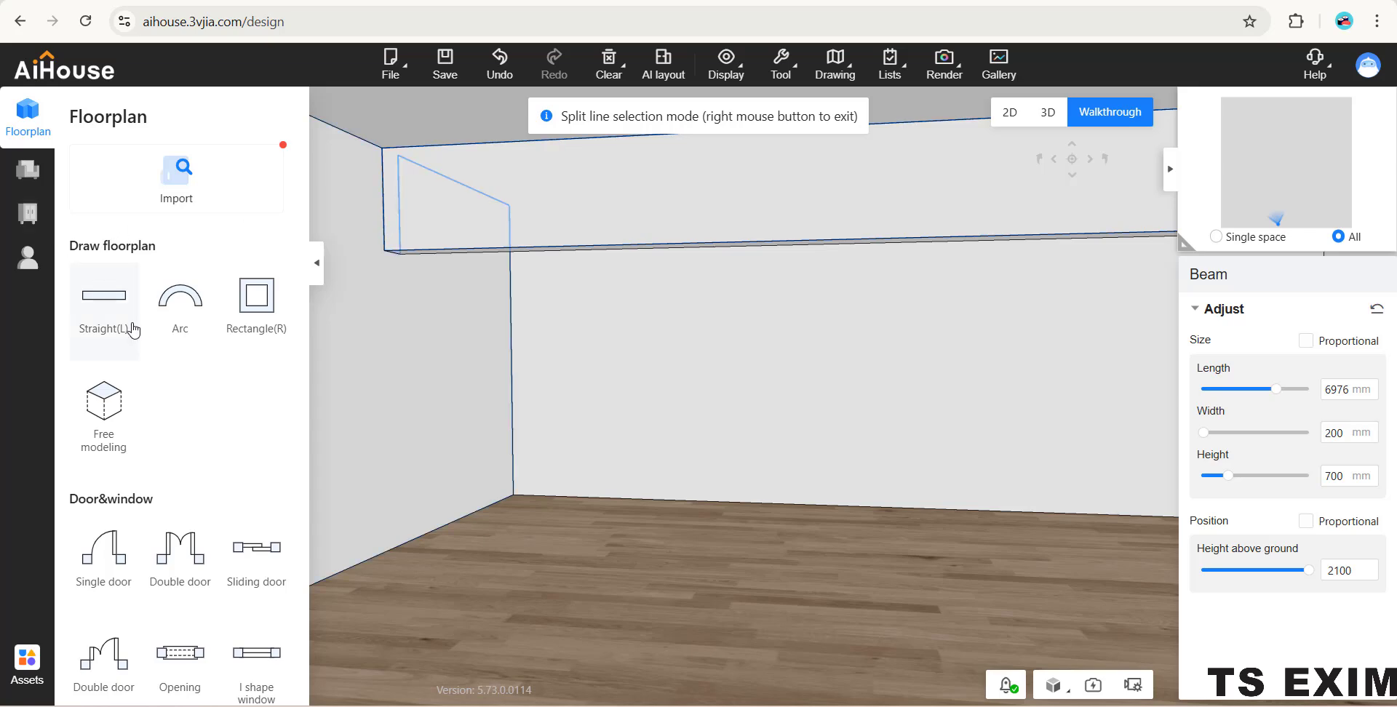
{"action": "left_click", "coordinate": [31, 212]}
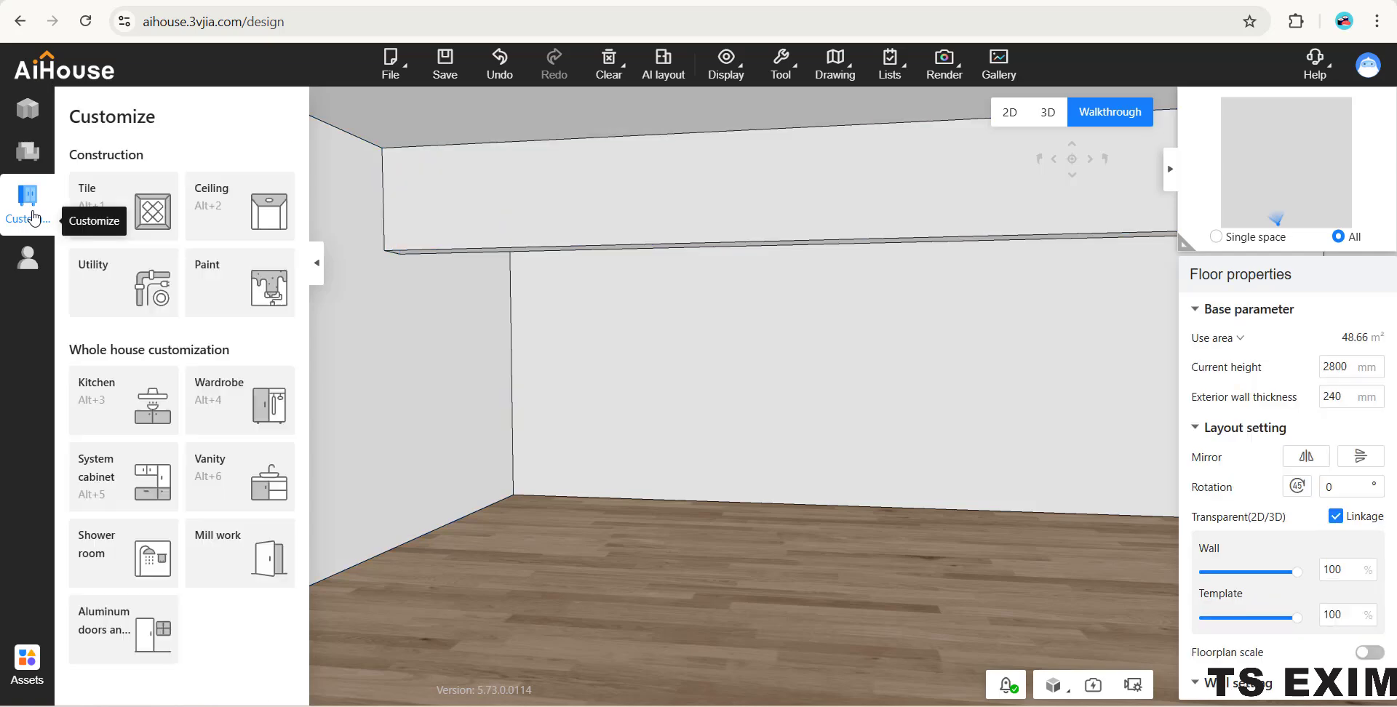
{"action": "left_click", "coordinate": [103, 493]}
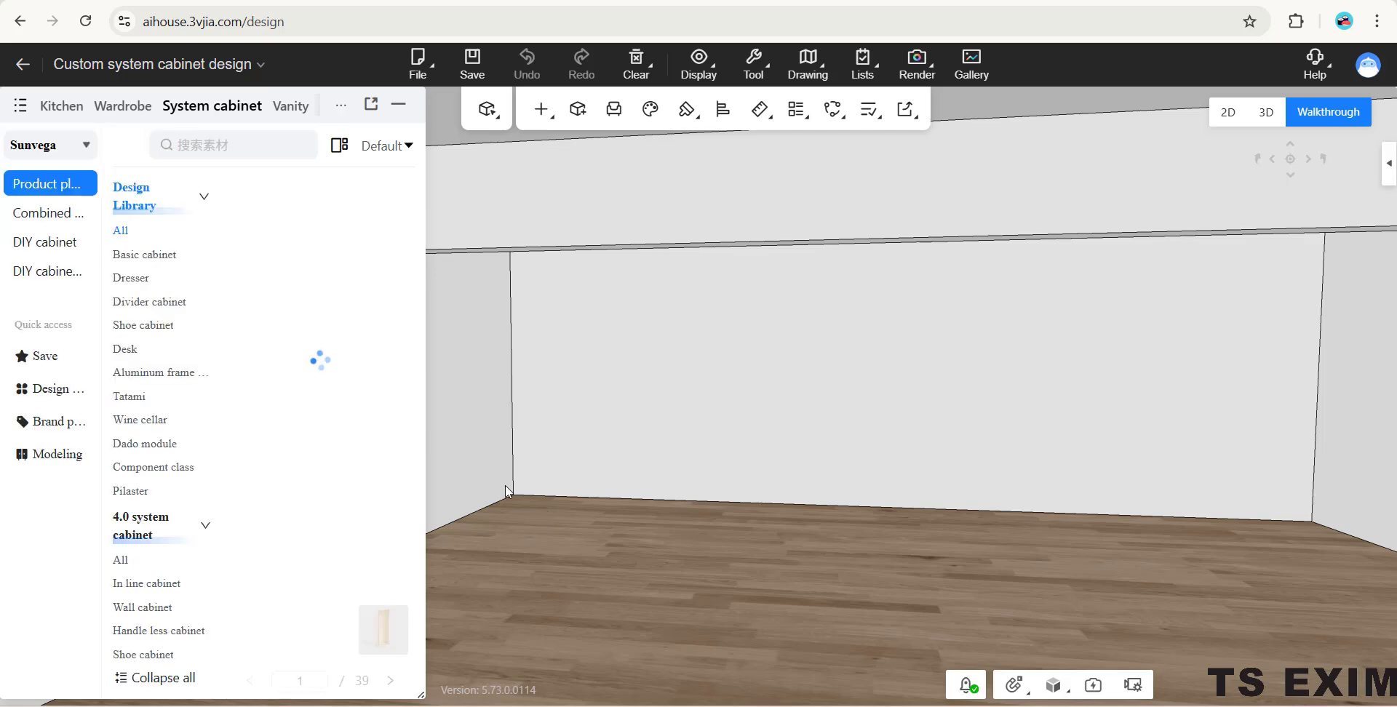
- Search the system cabinet design library for "super"
{"action": "left_click", "coordinate": [243, 146]}
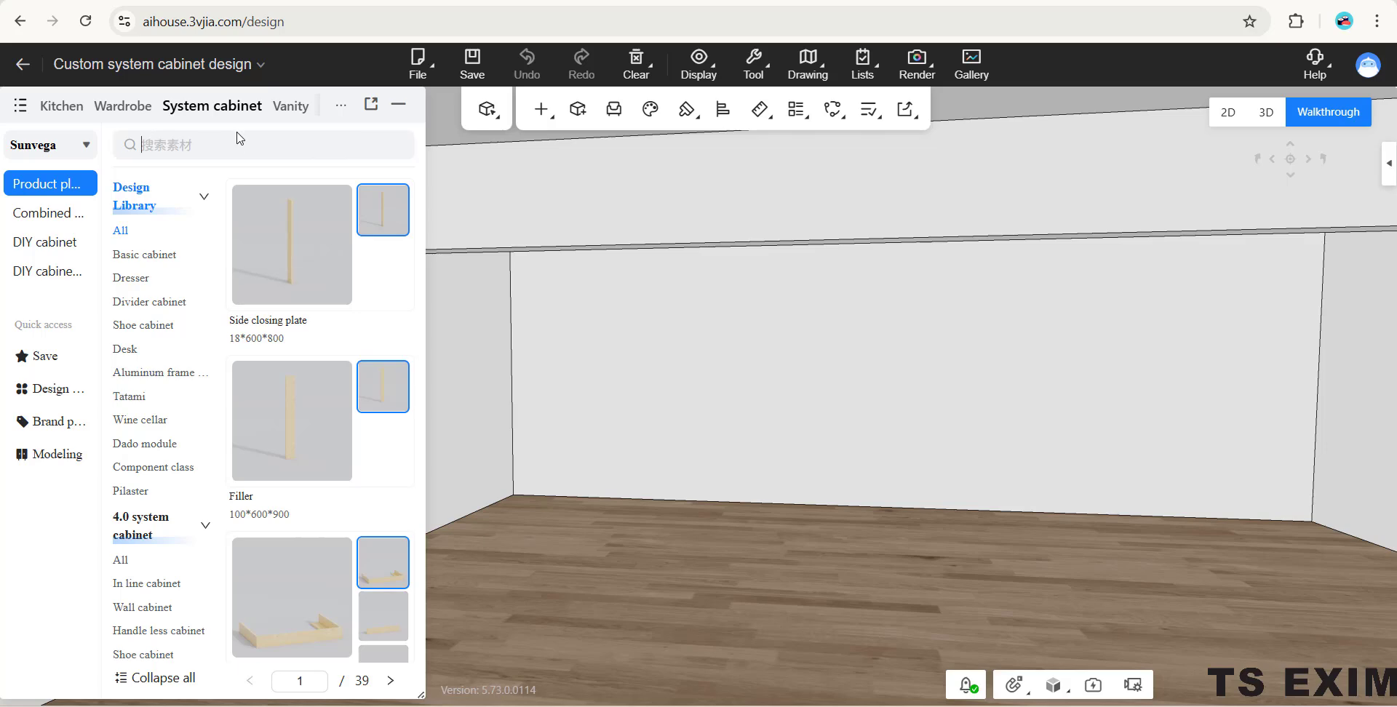
{"action": "type", "text": "super"}
{"action": "key", "text": "Return"}
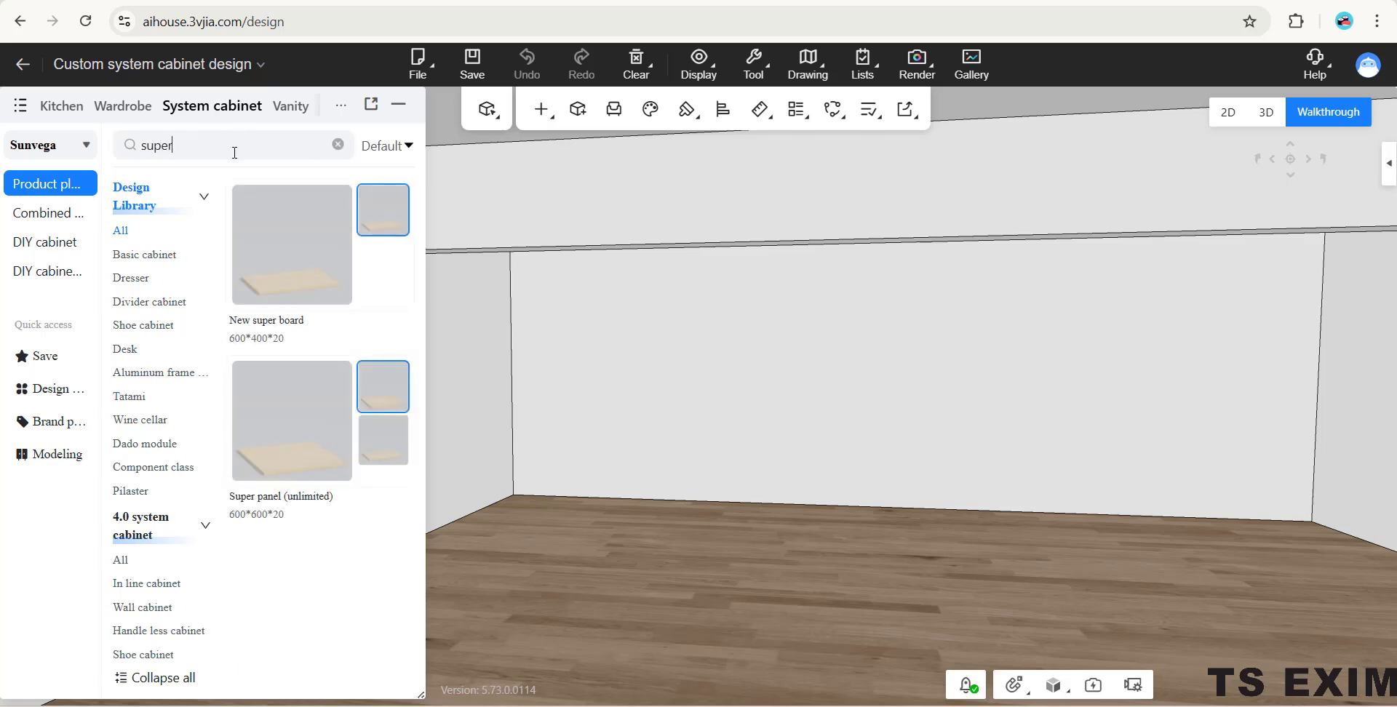
- Place a Super panel (unlimited) from the library on the floor against the side wall
{"action": "left_click", "coordinate": [319, 435]}
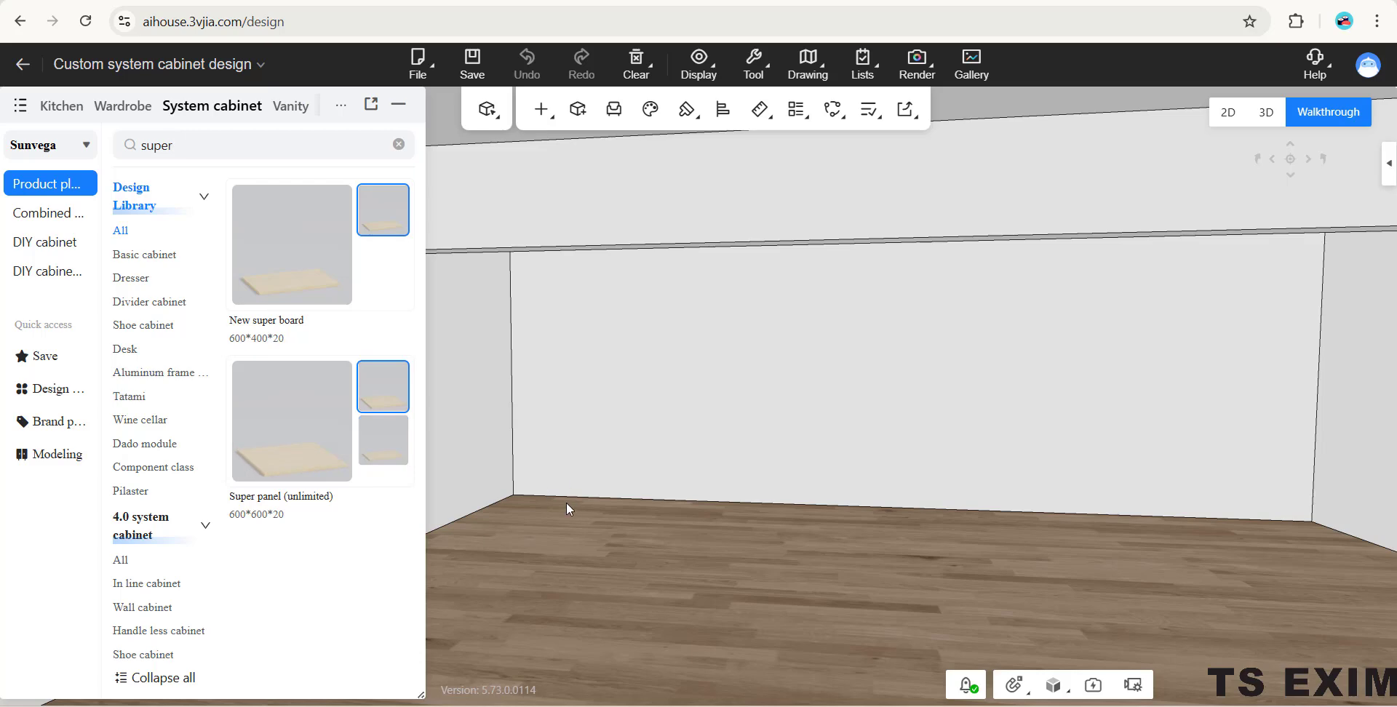
{"action": "left_click_drag", "start_coordinate": [566, 503], "coordinate": [404, 475]}
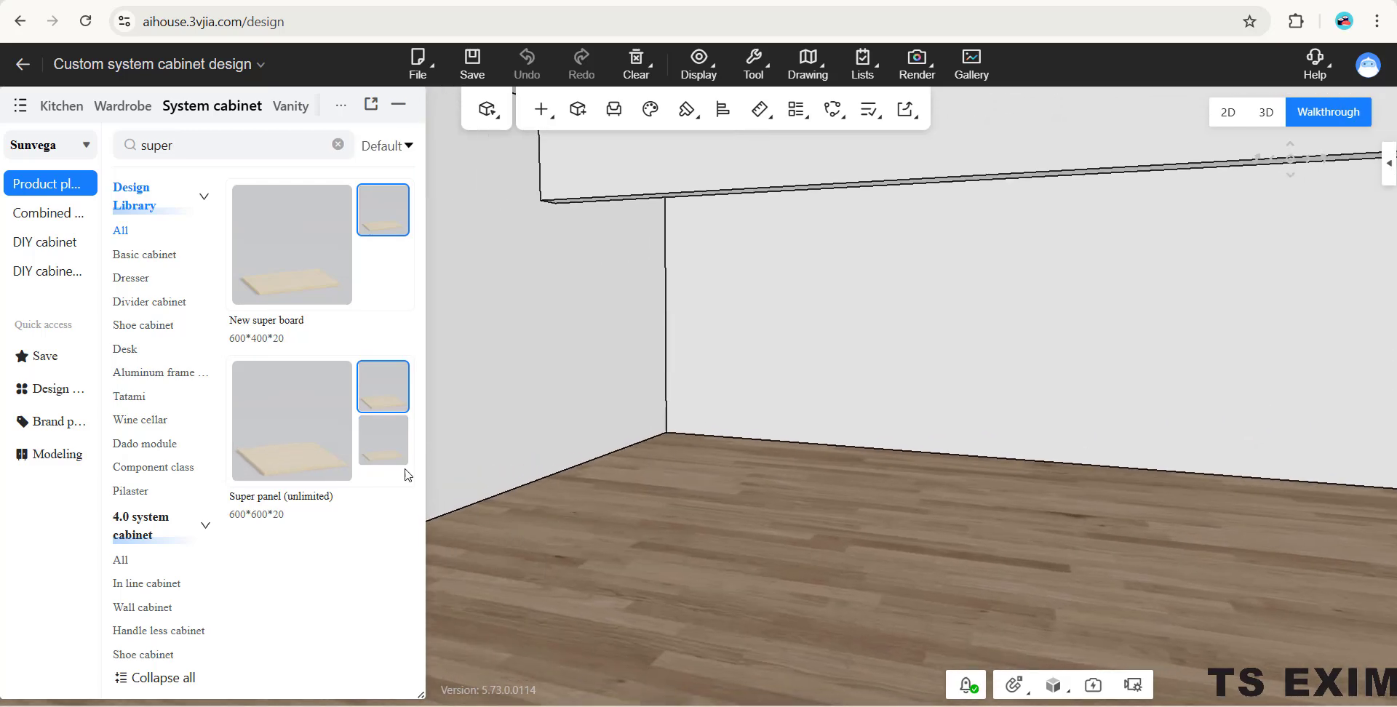
{"action": "left_click", "coordinate": [321, 472]}
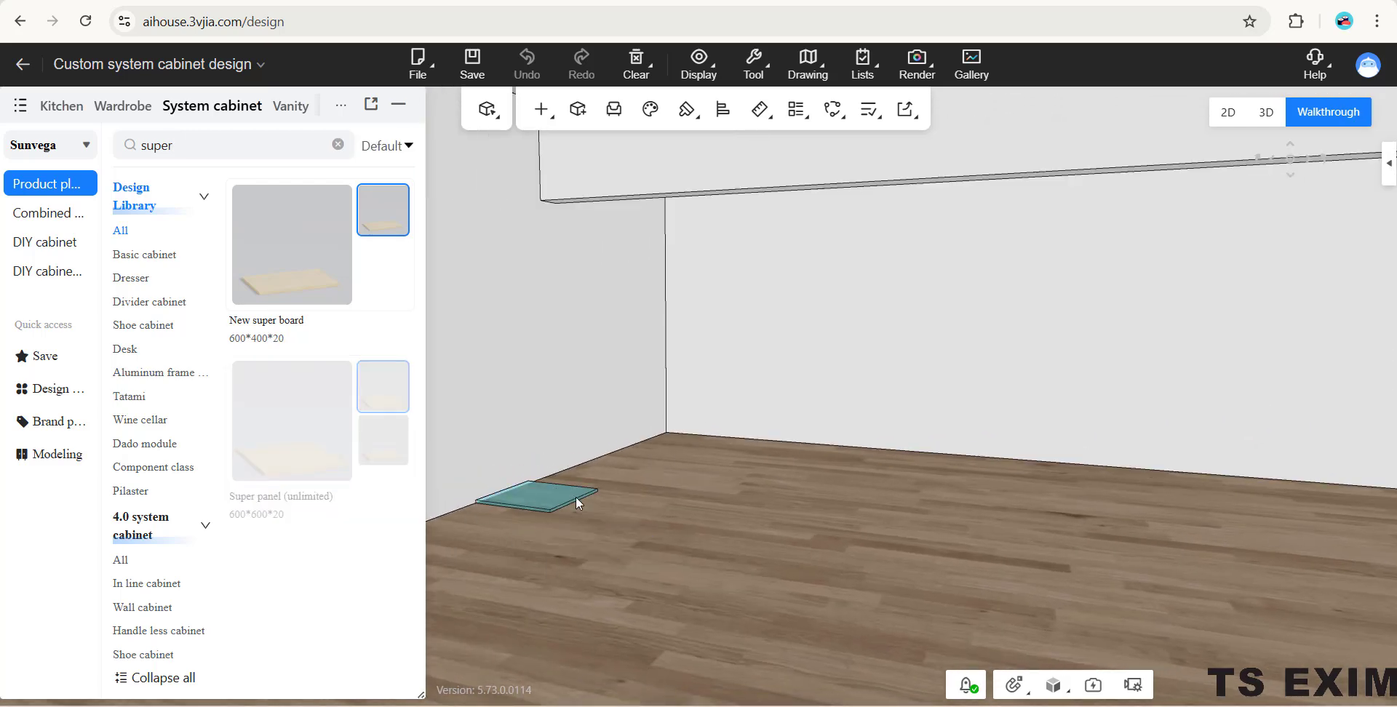
{"action": "left_click", "coordinate": [575, 498]}
{"action": "left_click_drag", "start_coordinate": [575, 497], "coordinate": [872, 505]}
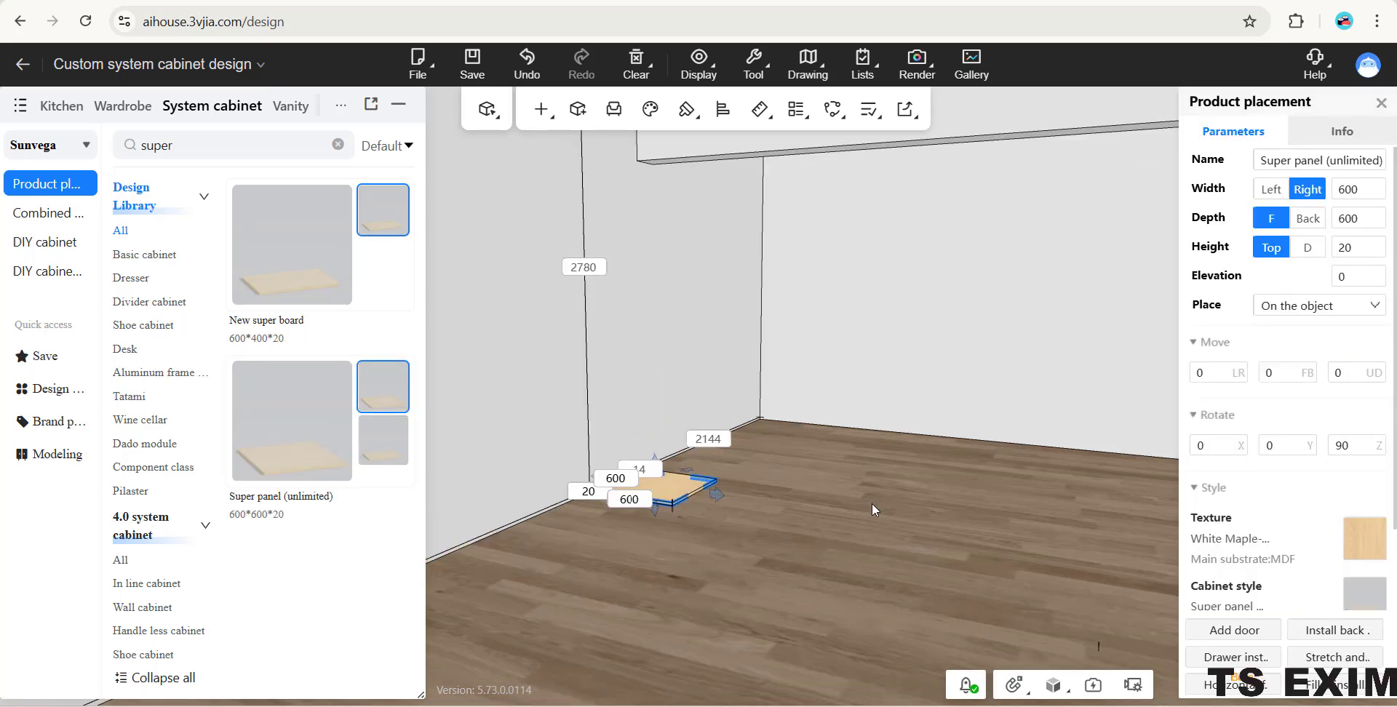
{"action": "left_click", "coordinate": [872, 504]}
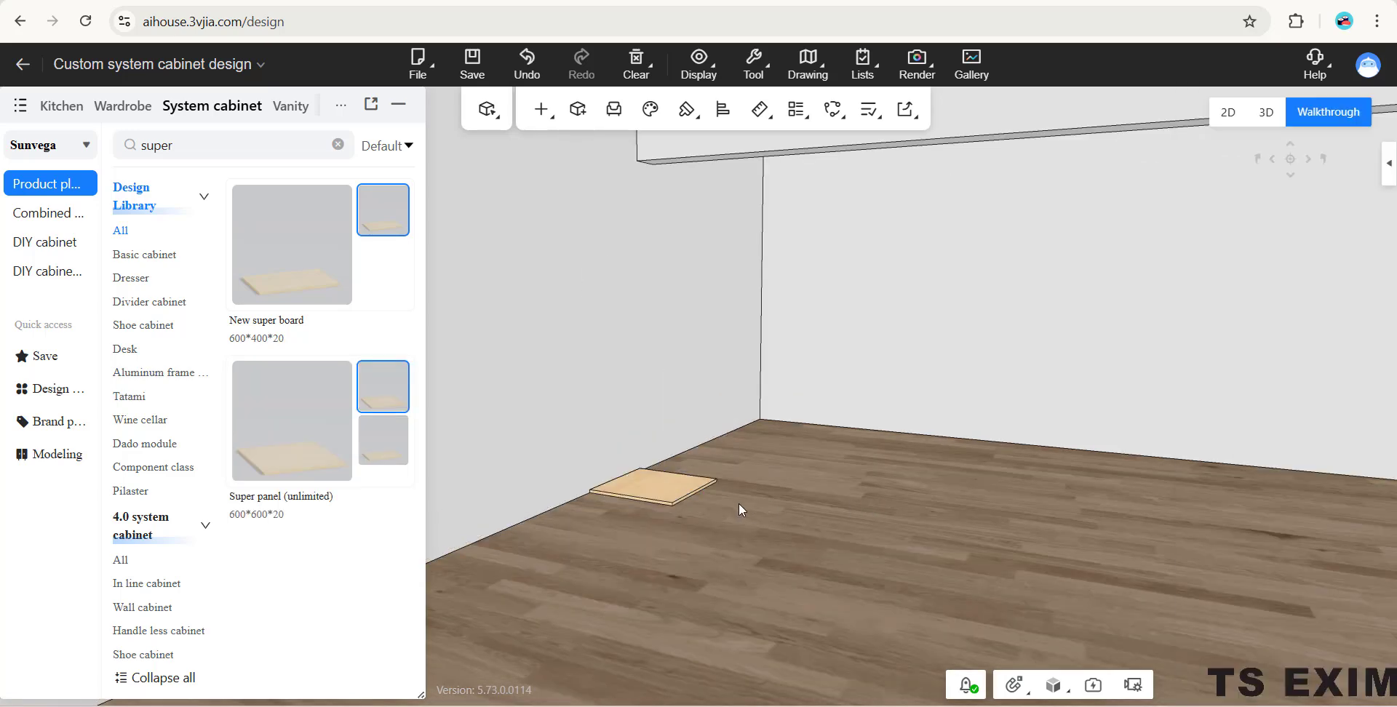
- Set the placed super panel's width to 500 and its depth to 400
{"action": "left_click", "coordinate": [675, 487]}
{"action": "left_click", "coordinate": [1348, 190]}
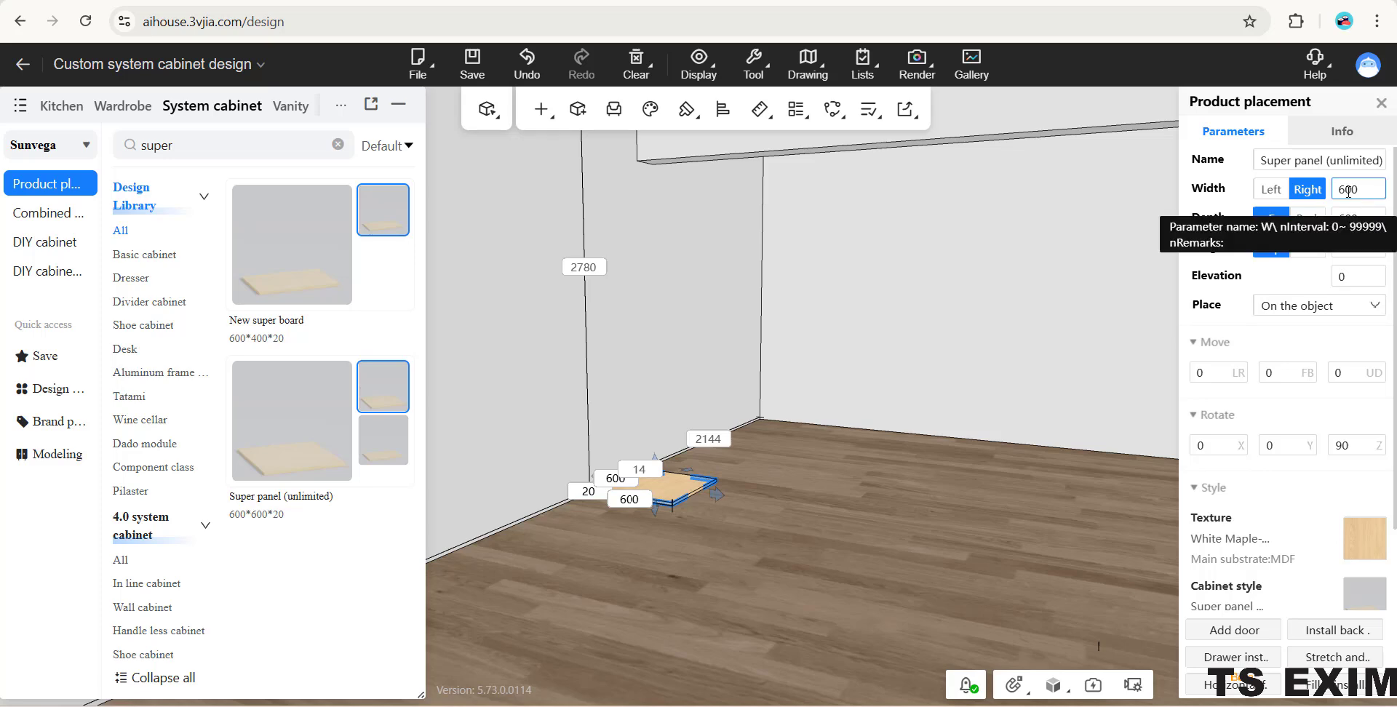
{"action": "left_click_drag", "start_coordinate": [1345, 191], "coordinate": [1341, 191]}
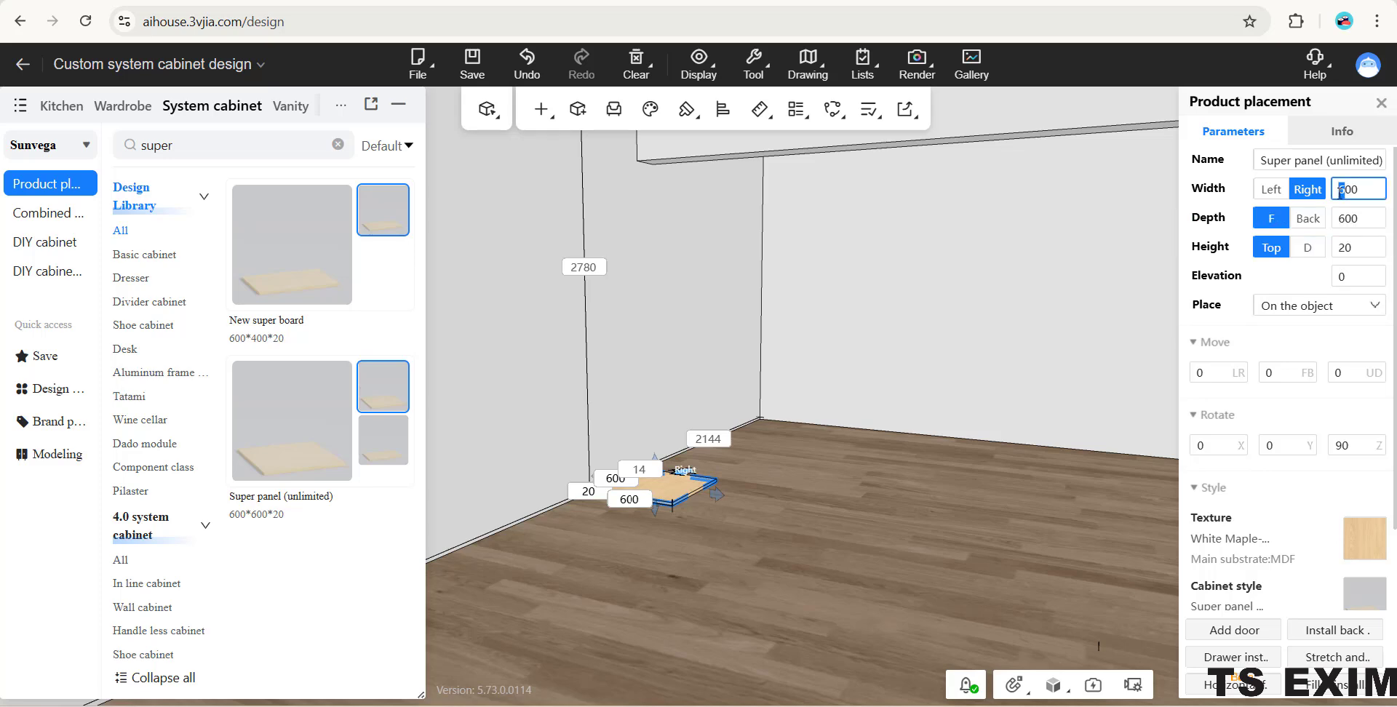
{"action": "key", "text": "Return"}
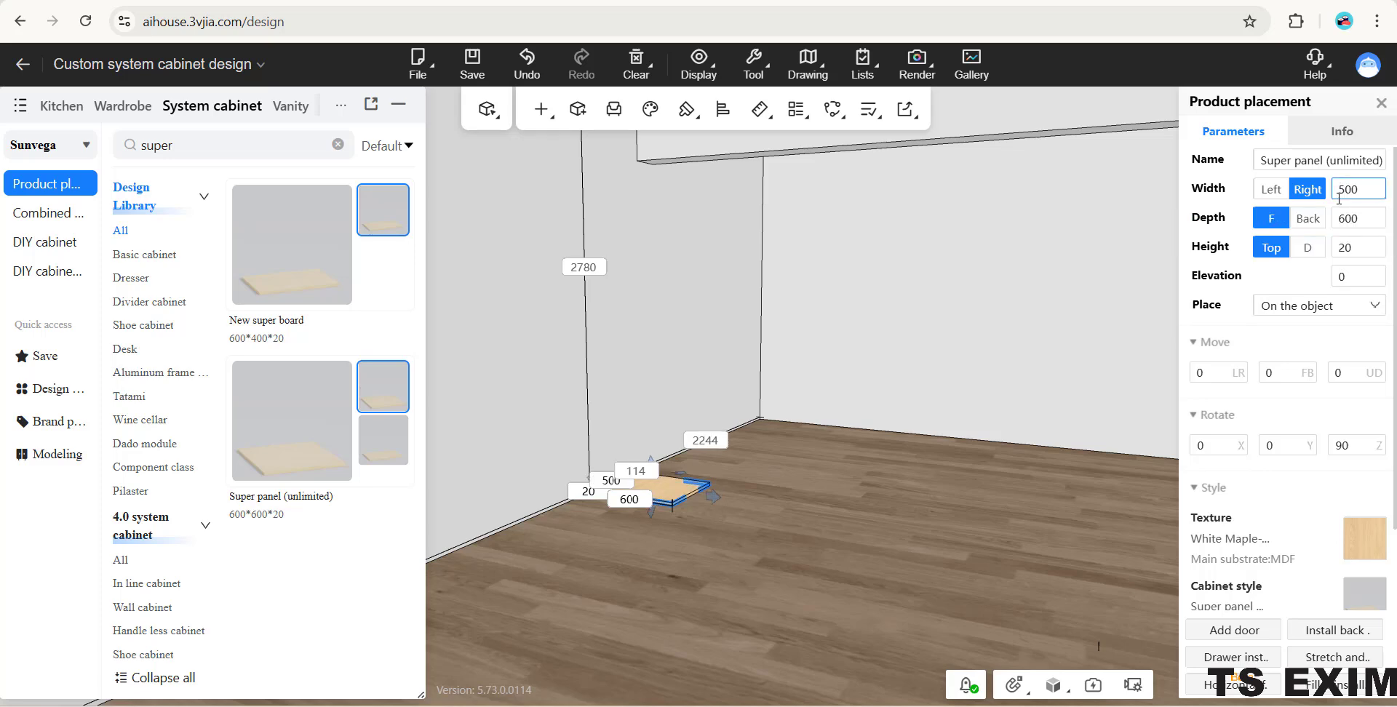
{"action": "left_click", "coordinate": [1346, 218]}
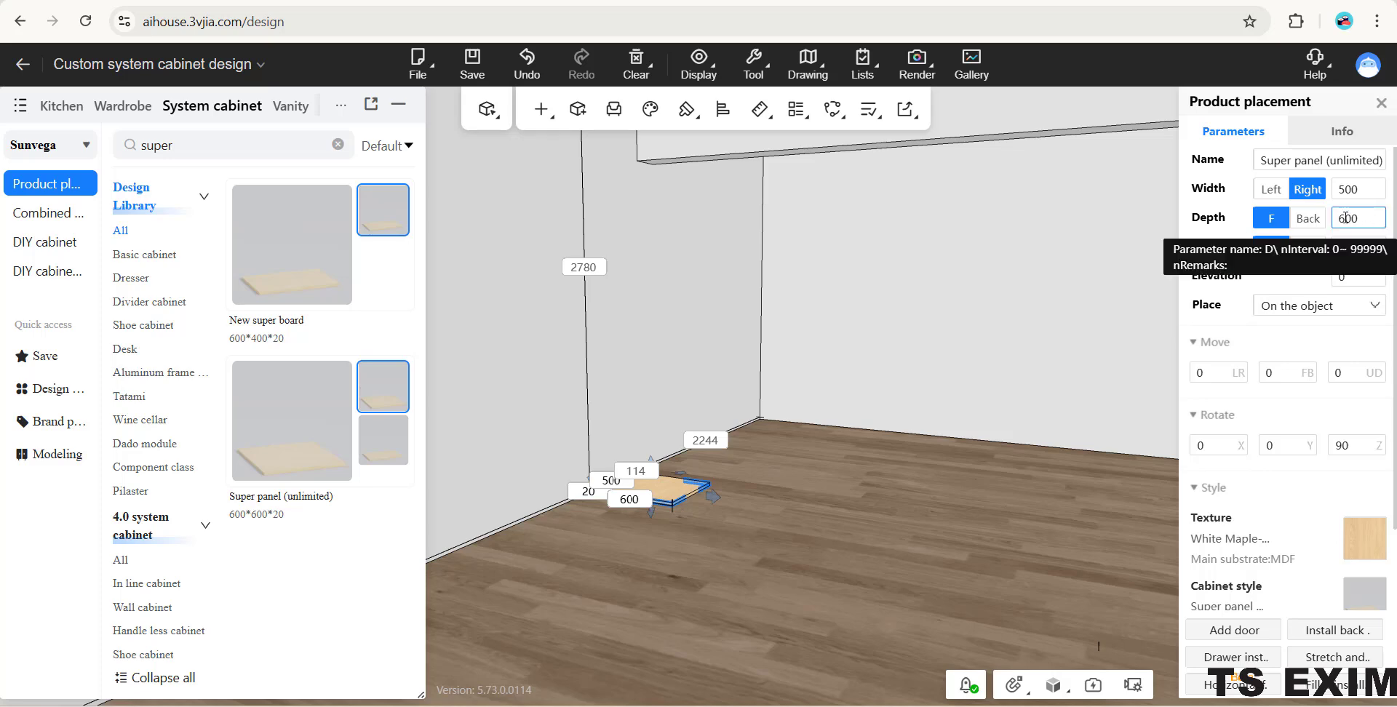
{"action": "left_click_drag", "start_coordinate": [1346, 218], "coordinate": [1341, 220]}
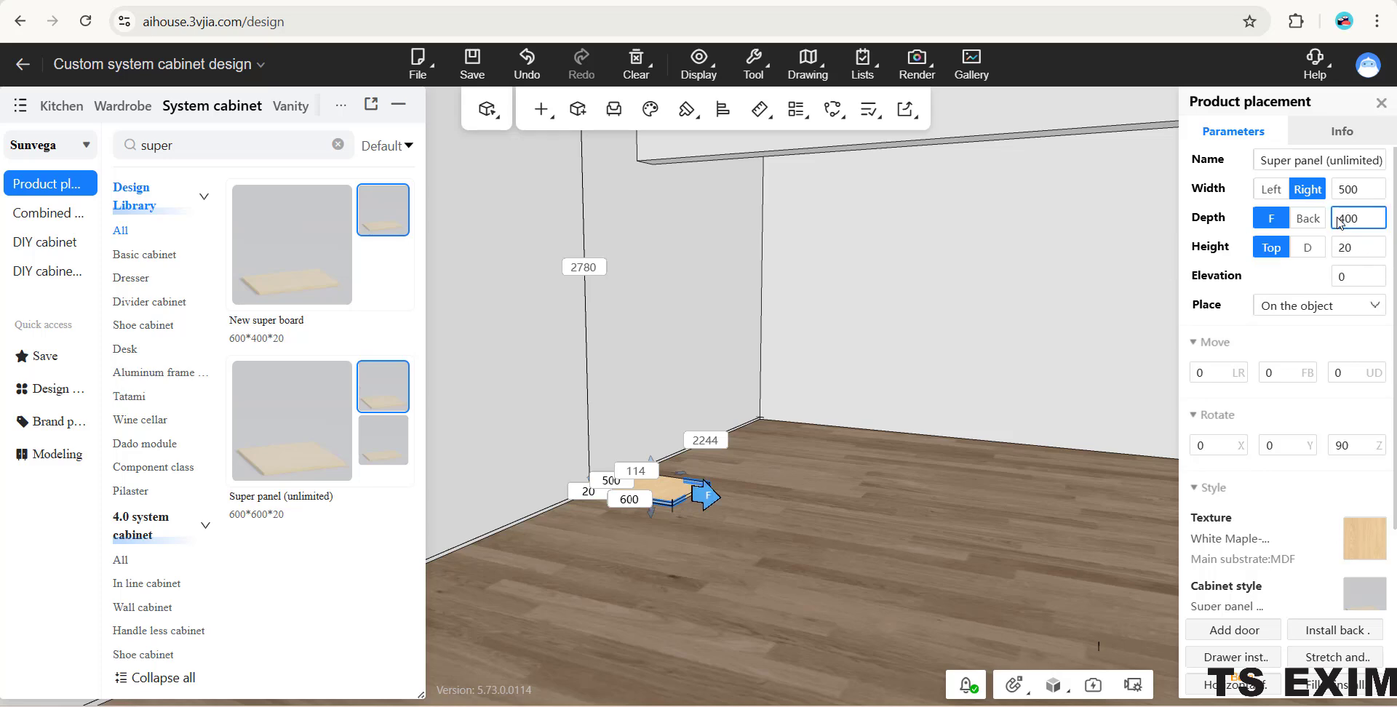
{"action": "type", "text": "4"}
{"action": "key", "text": "Return"}
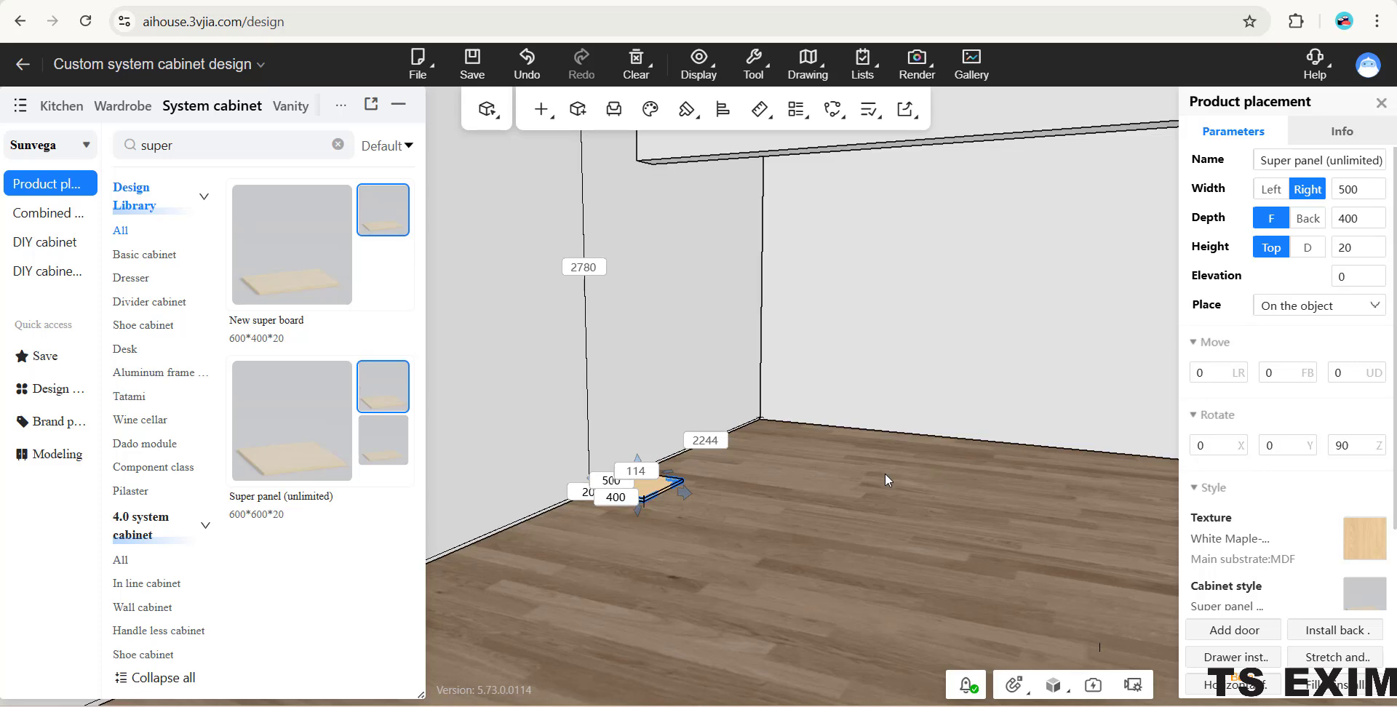
{"action": "left_click", "coordinate": [885, 473]}
- Examine the resized panel up close and check the reference interior image in the photo viewer
{"action": "left_click_drag", "start_coordinate": [883, 438], "coordinate": [882, 466]}
{"action": "scroll", "coordinate": [876, 568], "scroll_direction": "up", "scroll_amount": 3}
{"action": "right_click_drag", "start_coordinate": [849, 473], "coordinate": [776, 487]}
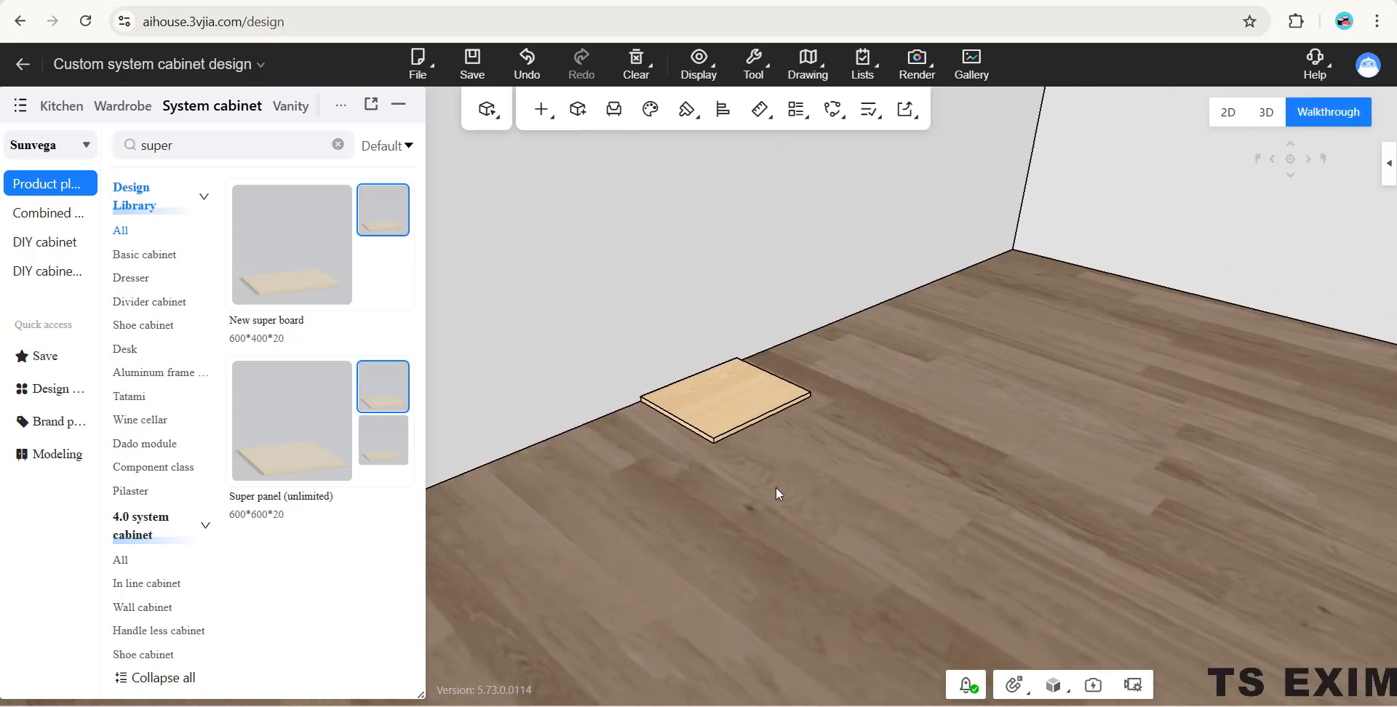
{"action": "left_click_drag", "start_coordinate": [890, 457], "coordinate": [855, 417]}
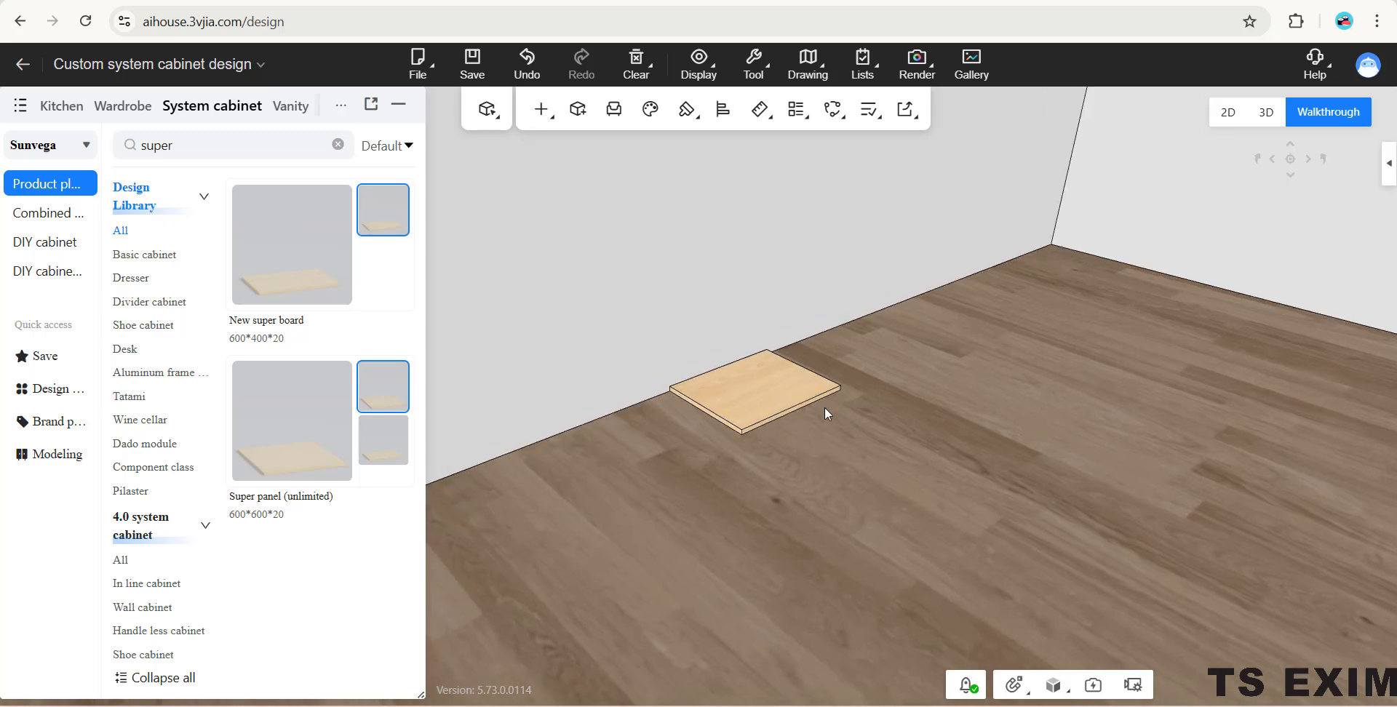
{"action": "left_click", "coordinate": [825, 412]}
{"action": "left_click", "coordinate": [736, 404]}
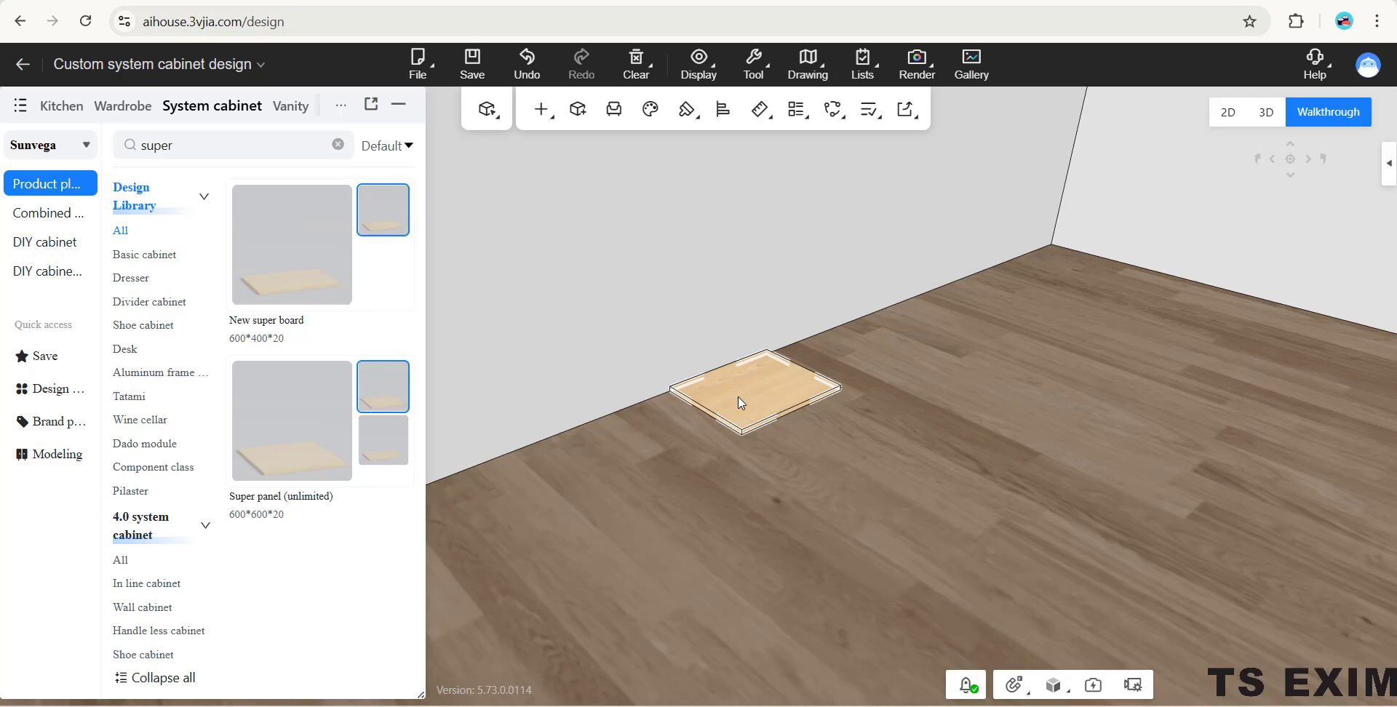
{"action": "left_click", "coordinate": [1064, 668]}
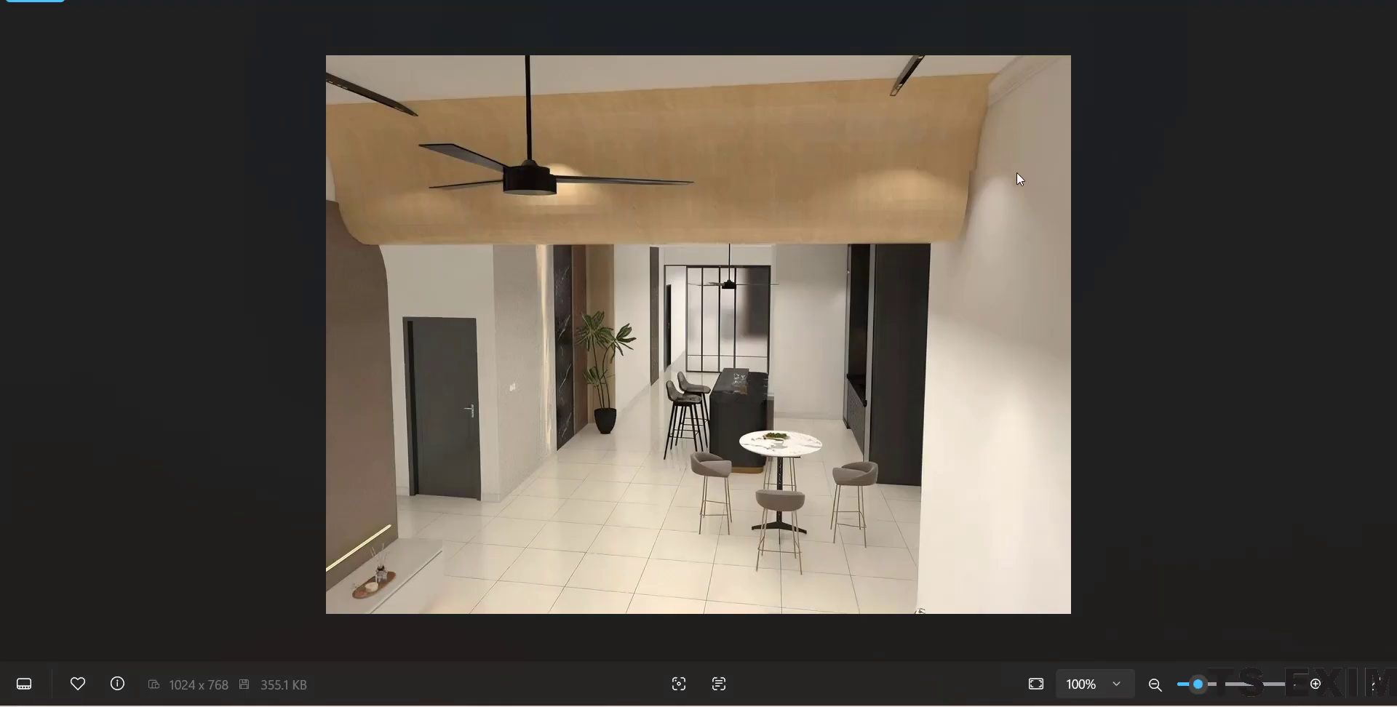
{"action": "mouse_move", "coordinate": [820, 706]}
{"action": "left_click", "coordinate": [778, 650]}
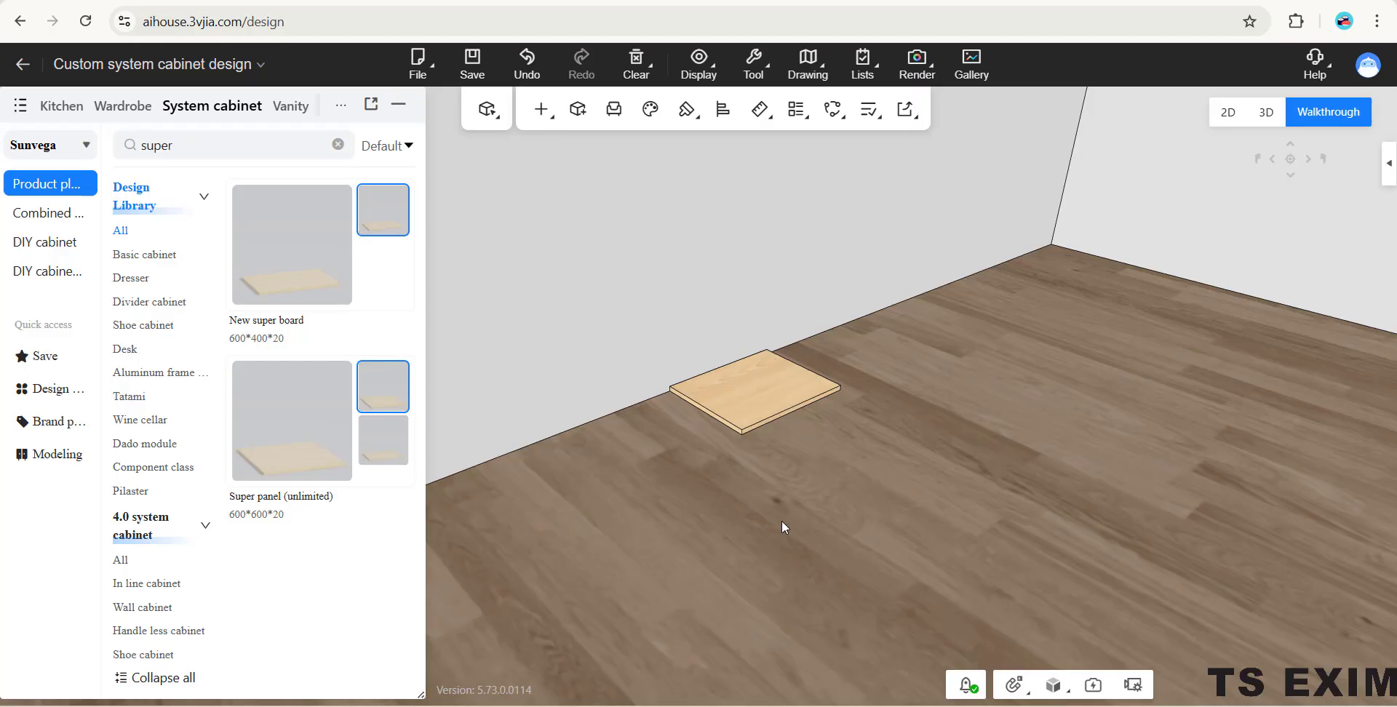
- Select the base panel part of the super panel and open its shape for editing
{"action": "left_click", "coordinate": [780, 407]}
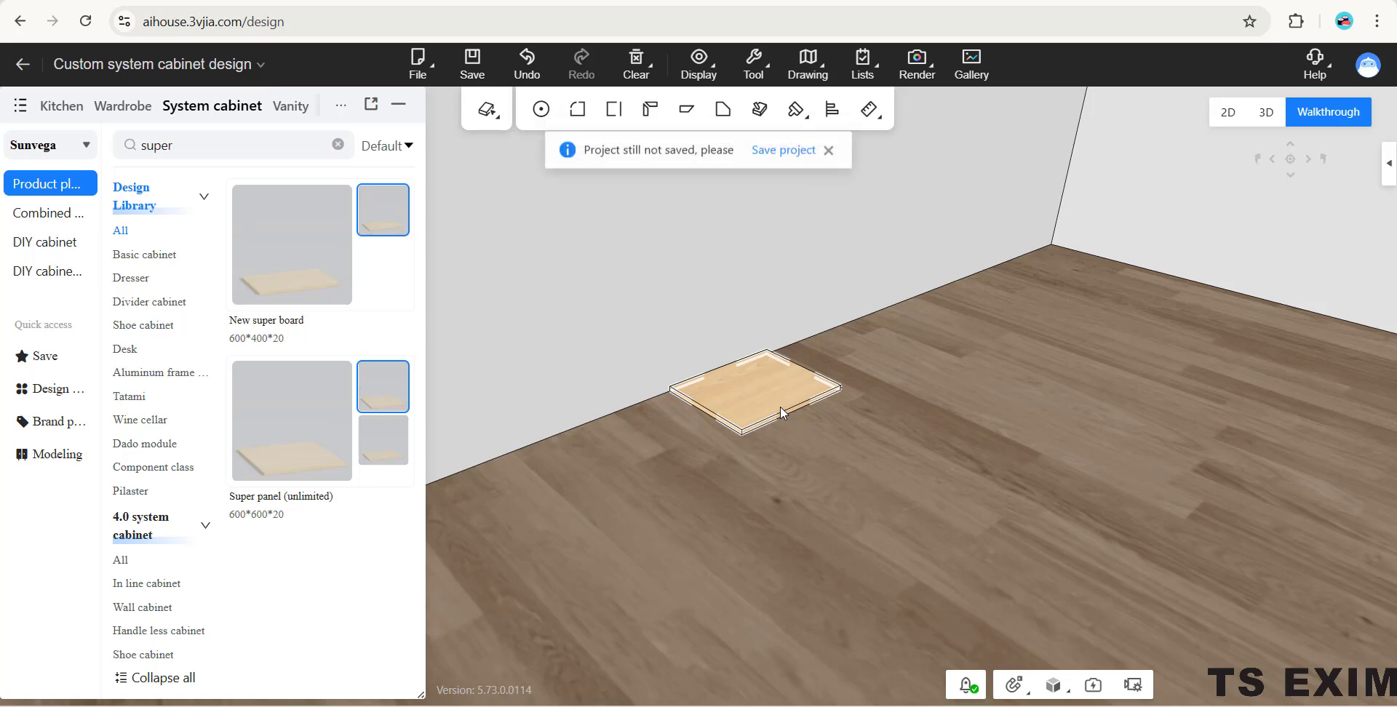
{"action": "left_click", "coordinate": [828, 152]}
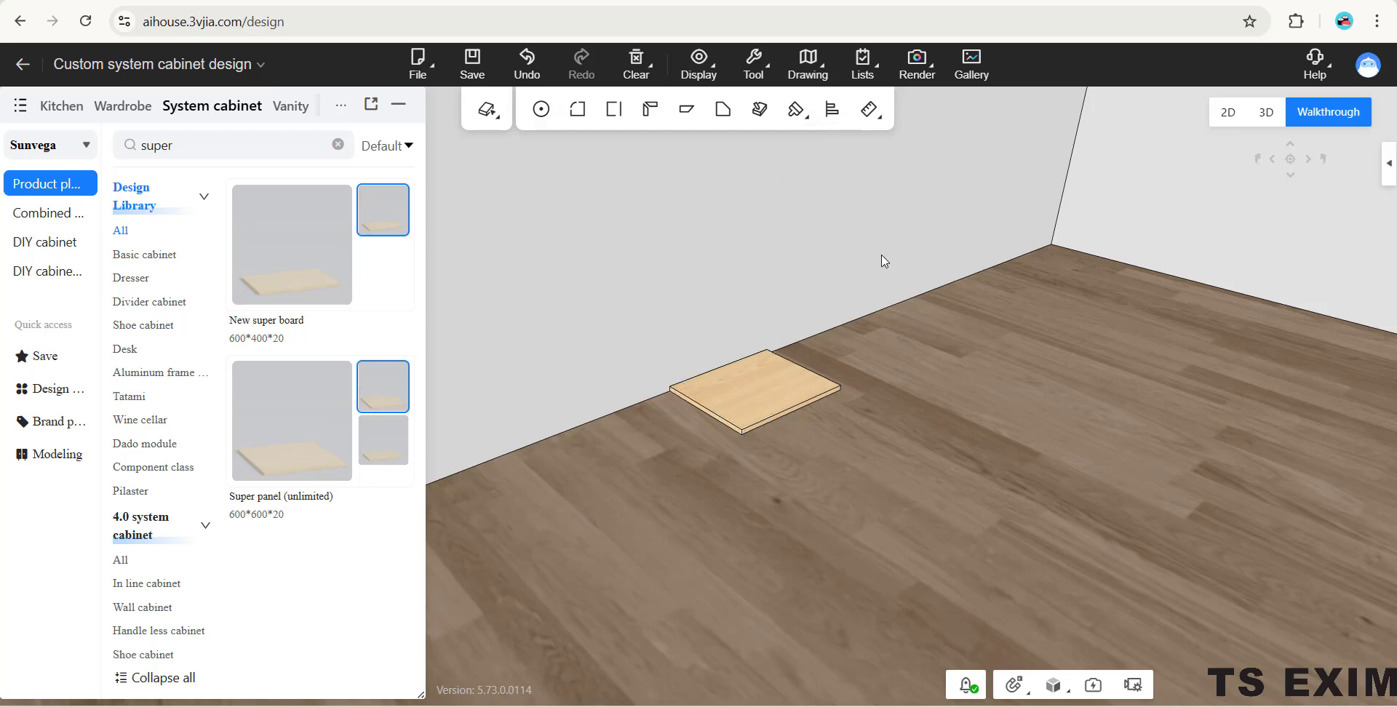
{"action": "left_click", "coordinate": [792, 390]}
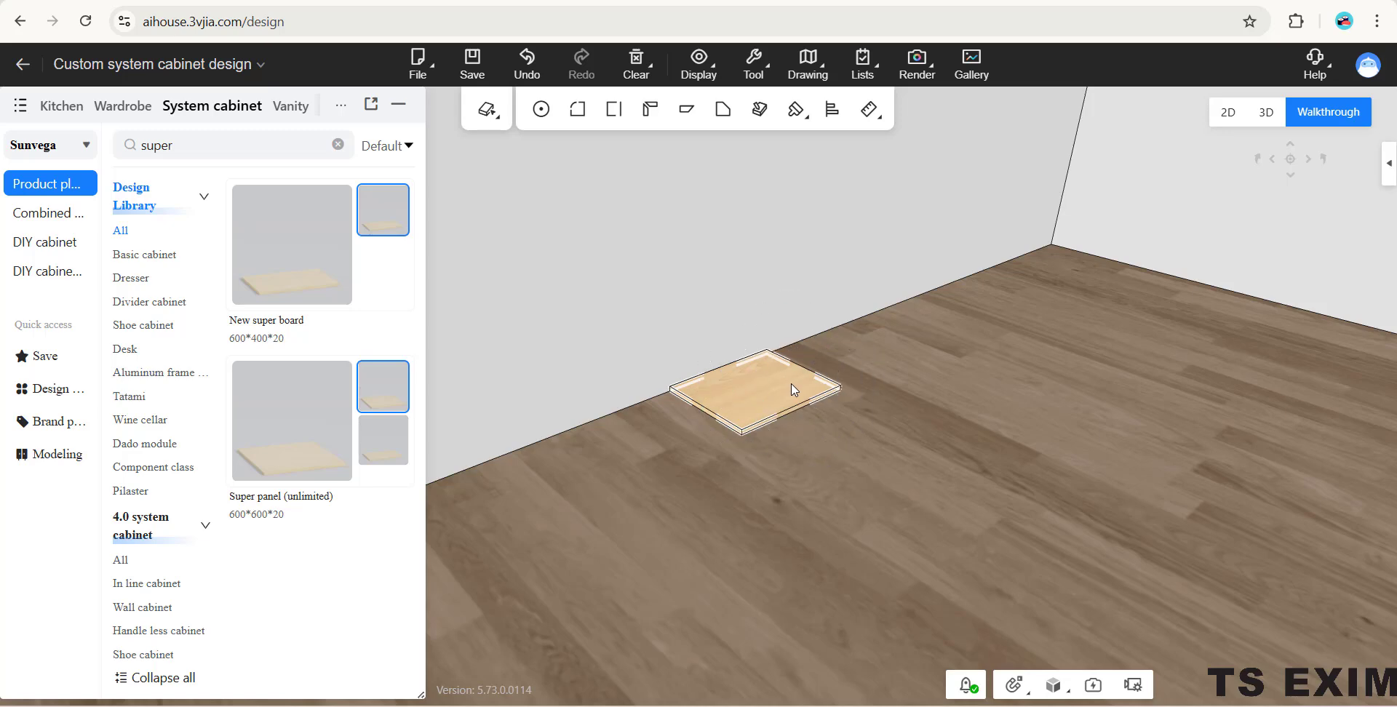
{"action": "left_click", "coordinate": [793, 389]}
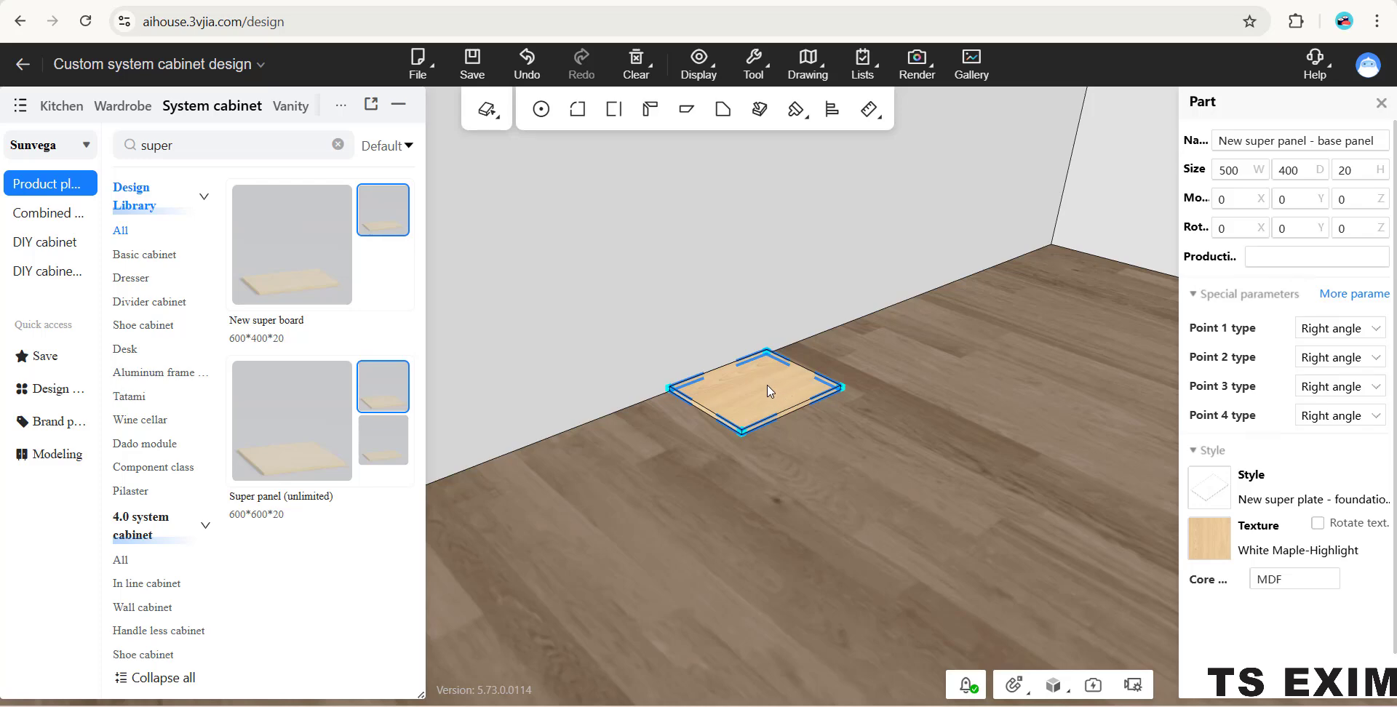
{"action": "right_click", "coordinate": [758, 384]}
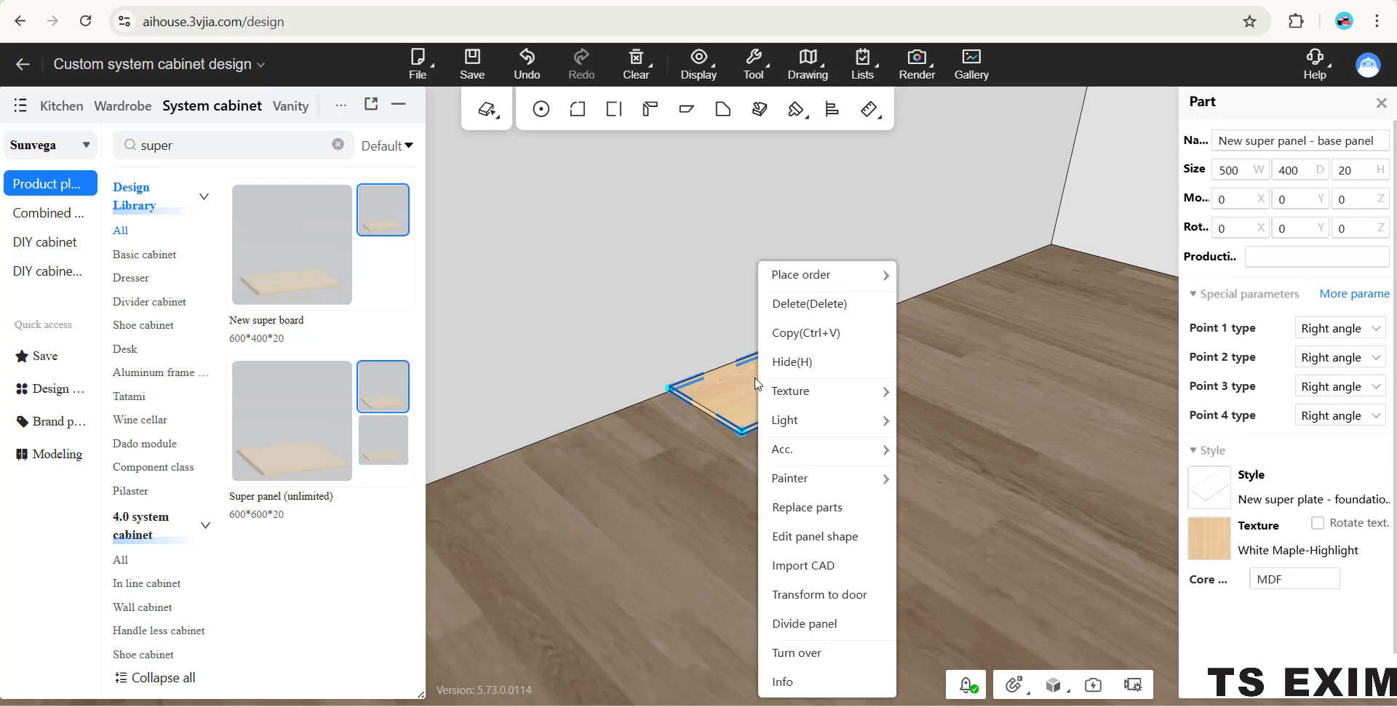
{"action": "left_click", "coordinate": [857, 539]}
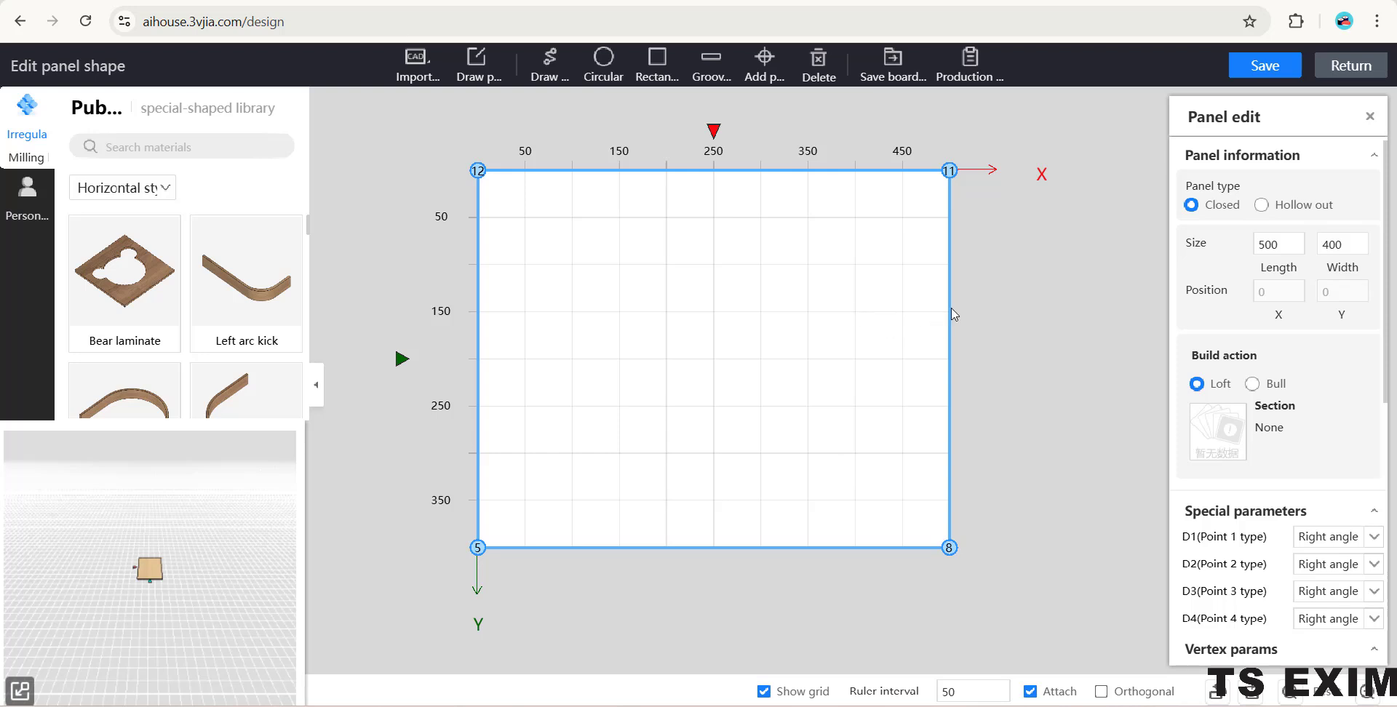
- Merge the coincident vertices at the two lower corners of the panel outline
{"action": "left_click", "coordinate": [1023, 312]}
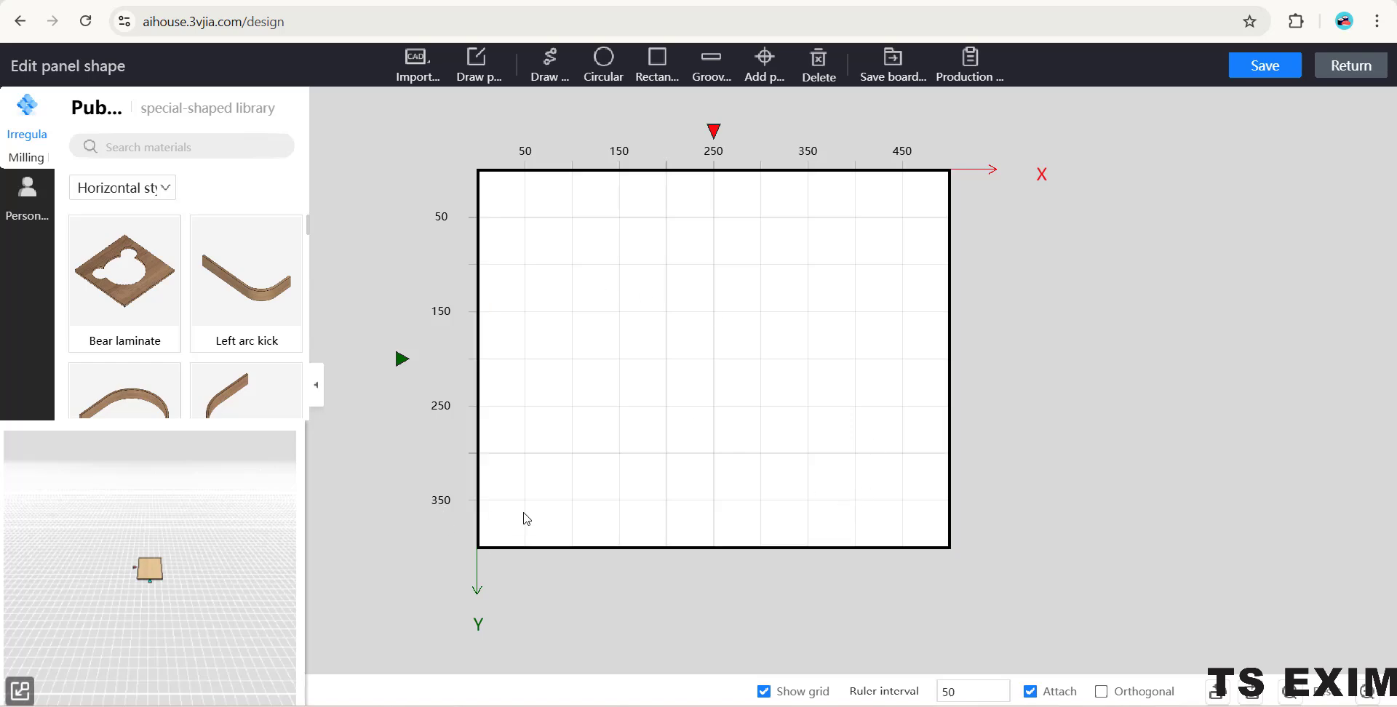
{"action": "left_click", "coordinate": [488, 548]}
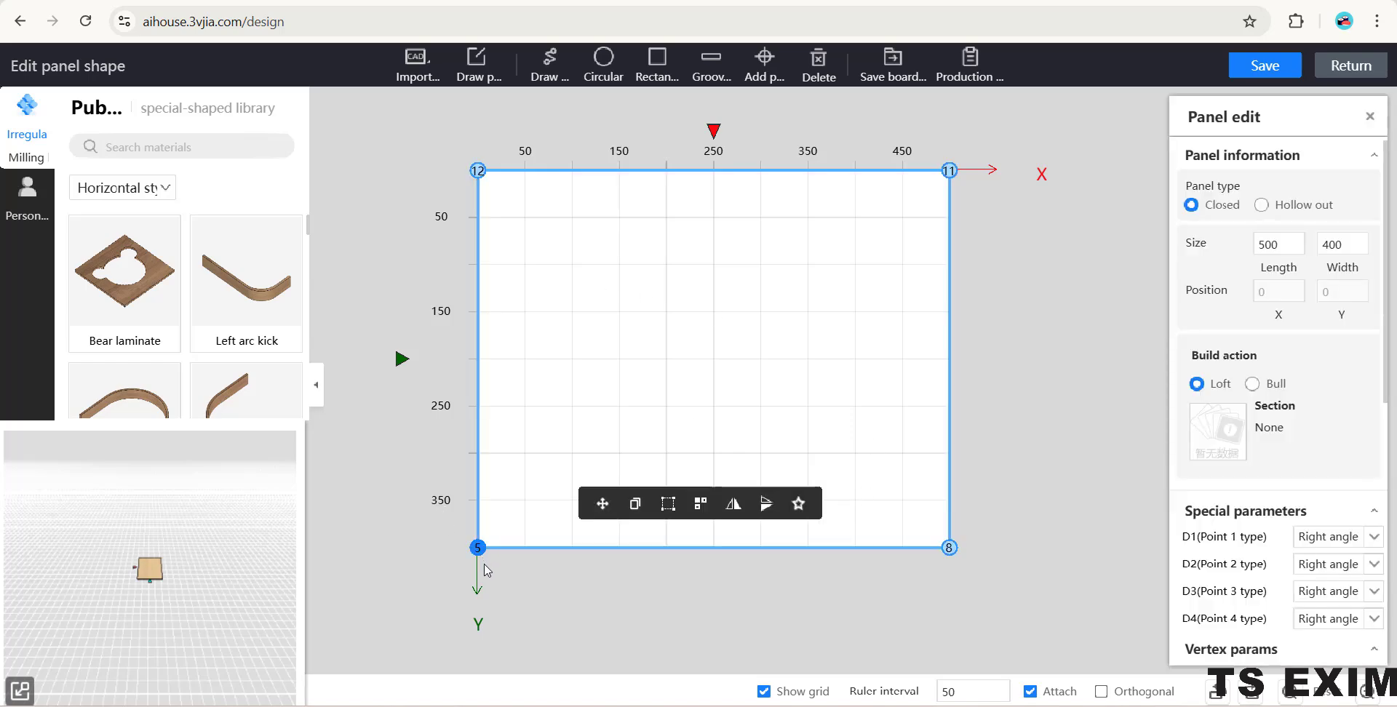
{"action": "left_click", "coordinate": [479, 553]}
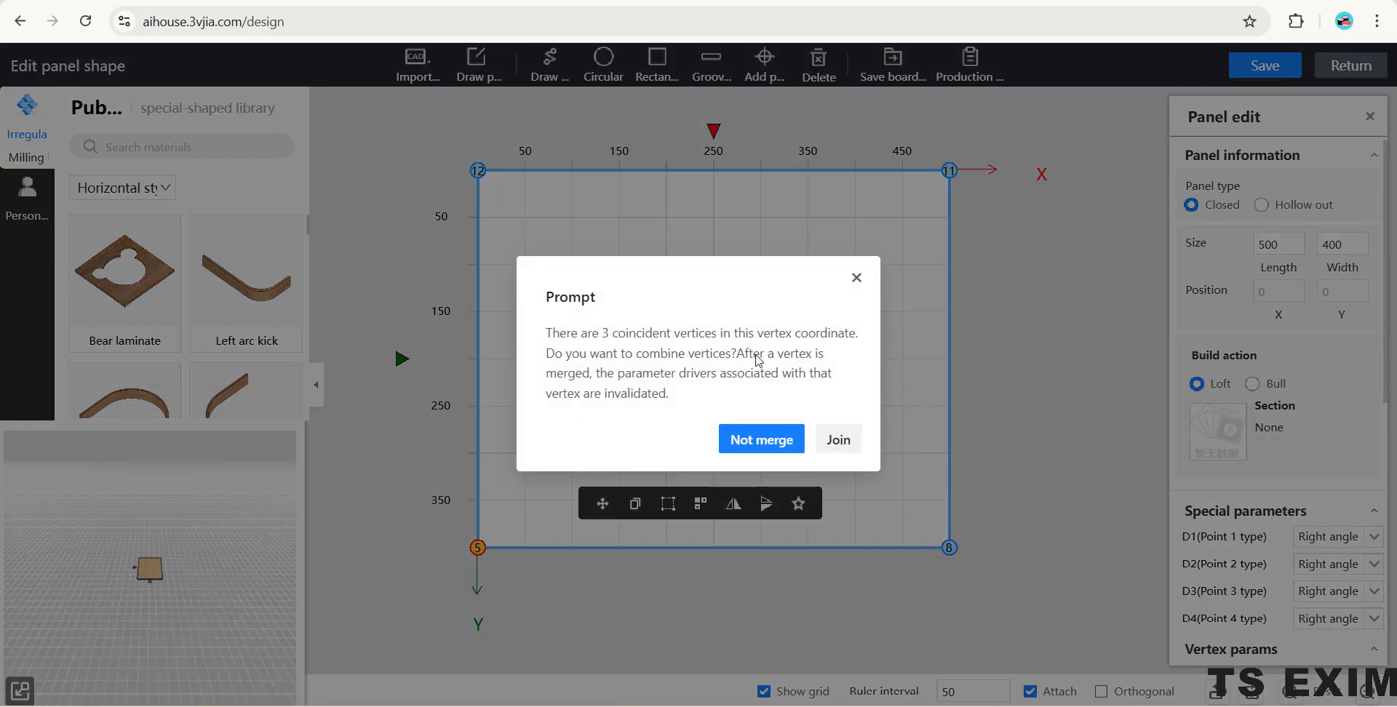
{"action": "left_click", "coordinate": [840, 452]}
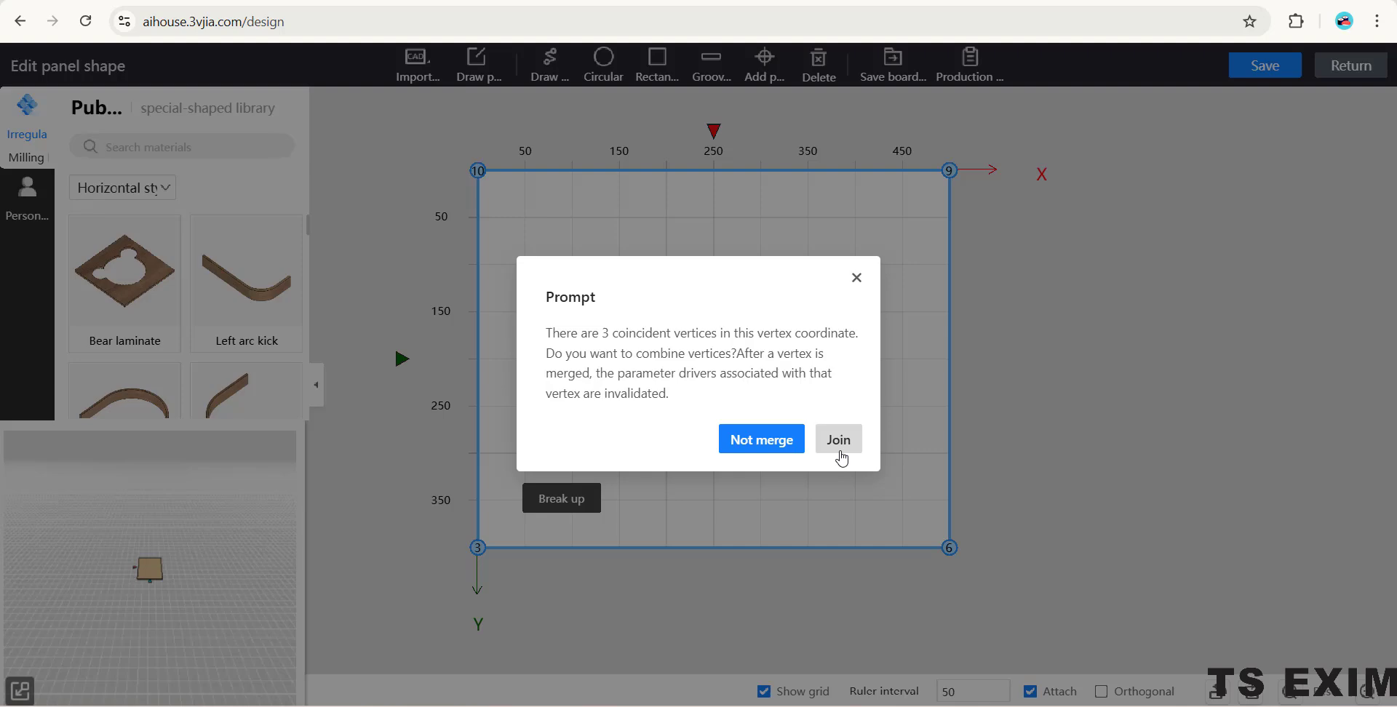
{"action": "left_click", "coordinate": [840, 451]}
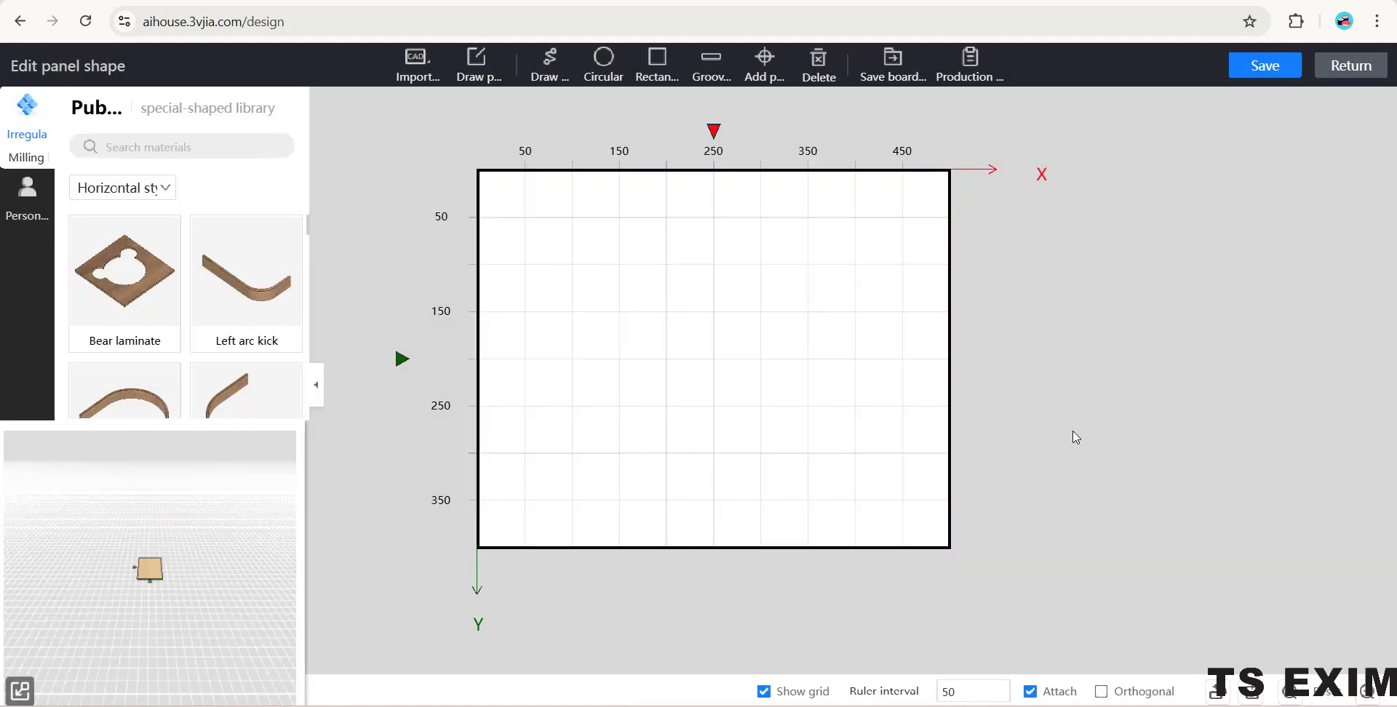
- Apply an outer fillet with radius 300 to the lower-left vertex (point 3) of the panel outline
{"action": "left_click", "coordinate": [648, 337]}
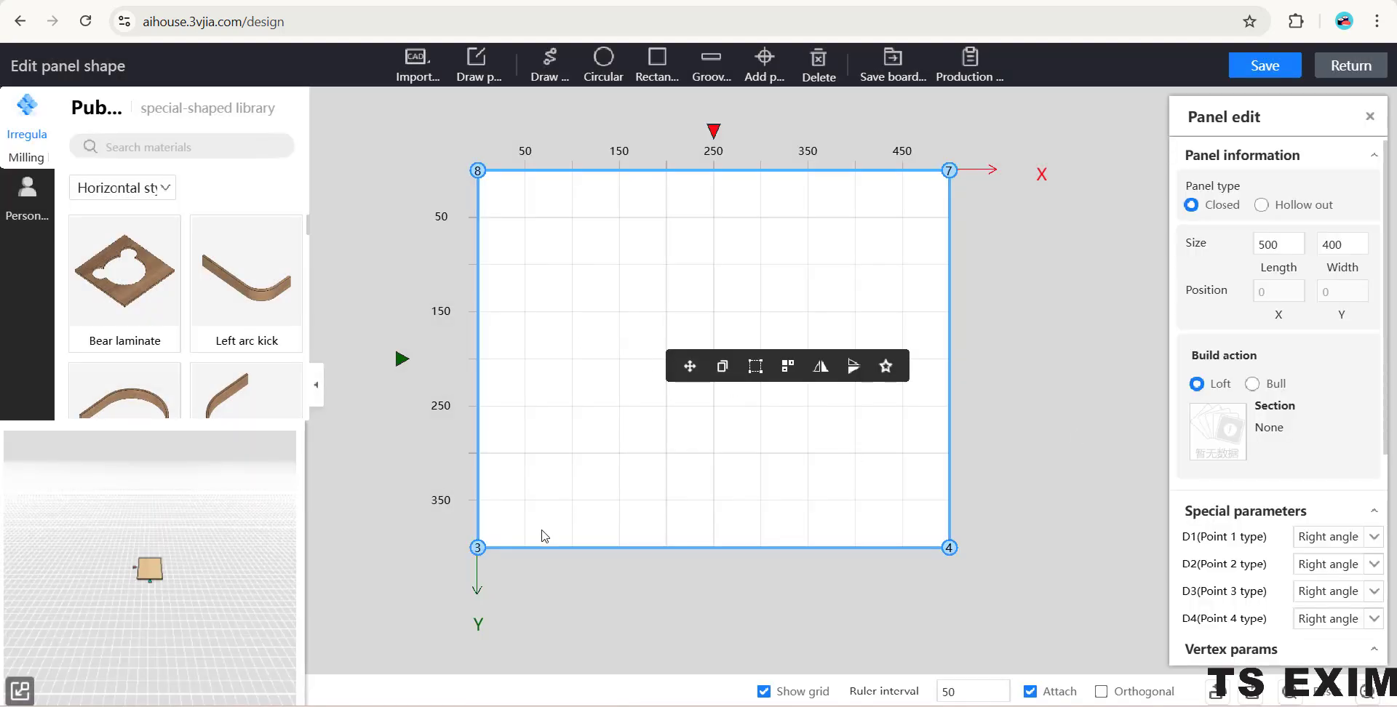
{"action": "left_click", "coordinate": [478, 548]}
{"action": "left_click", "coordinate": [480, 551]}
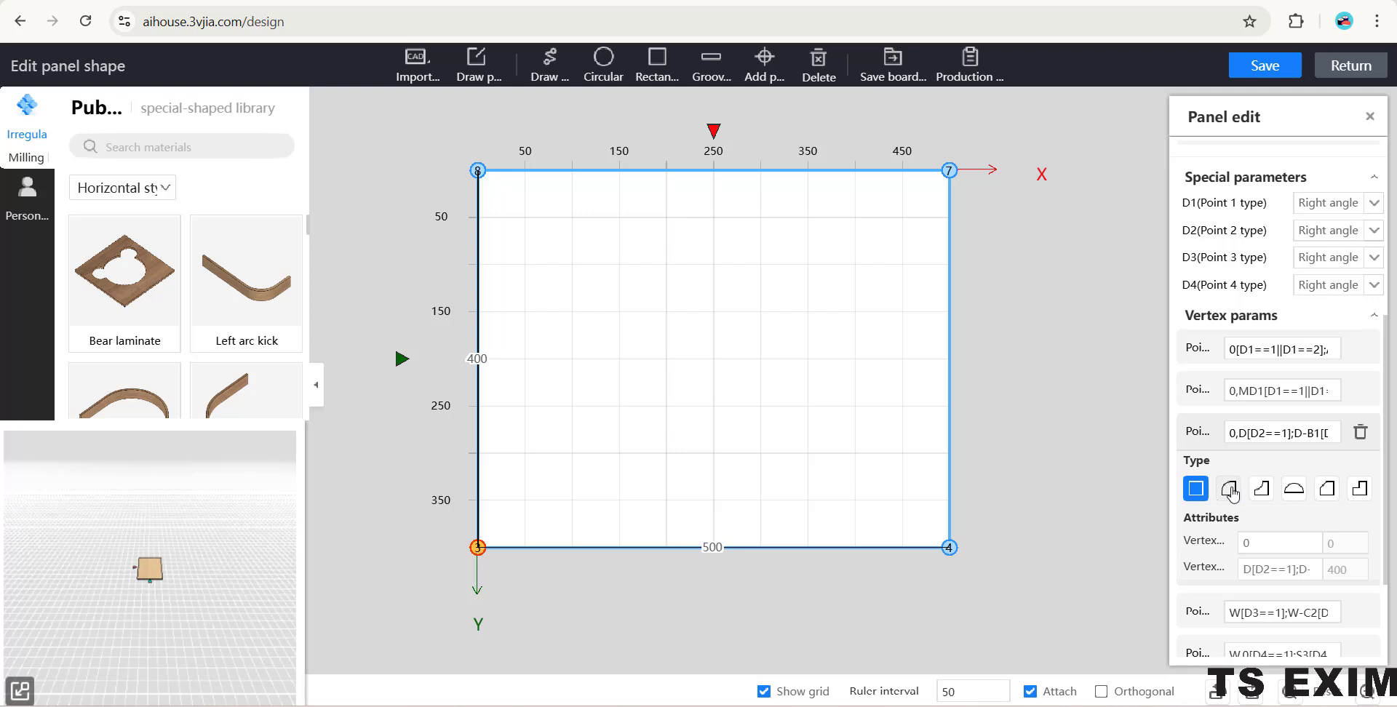
{"action": "key", "text": "ctrl"}
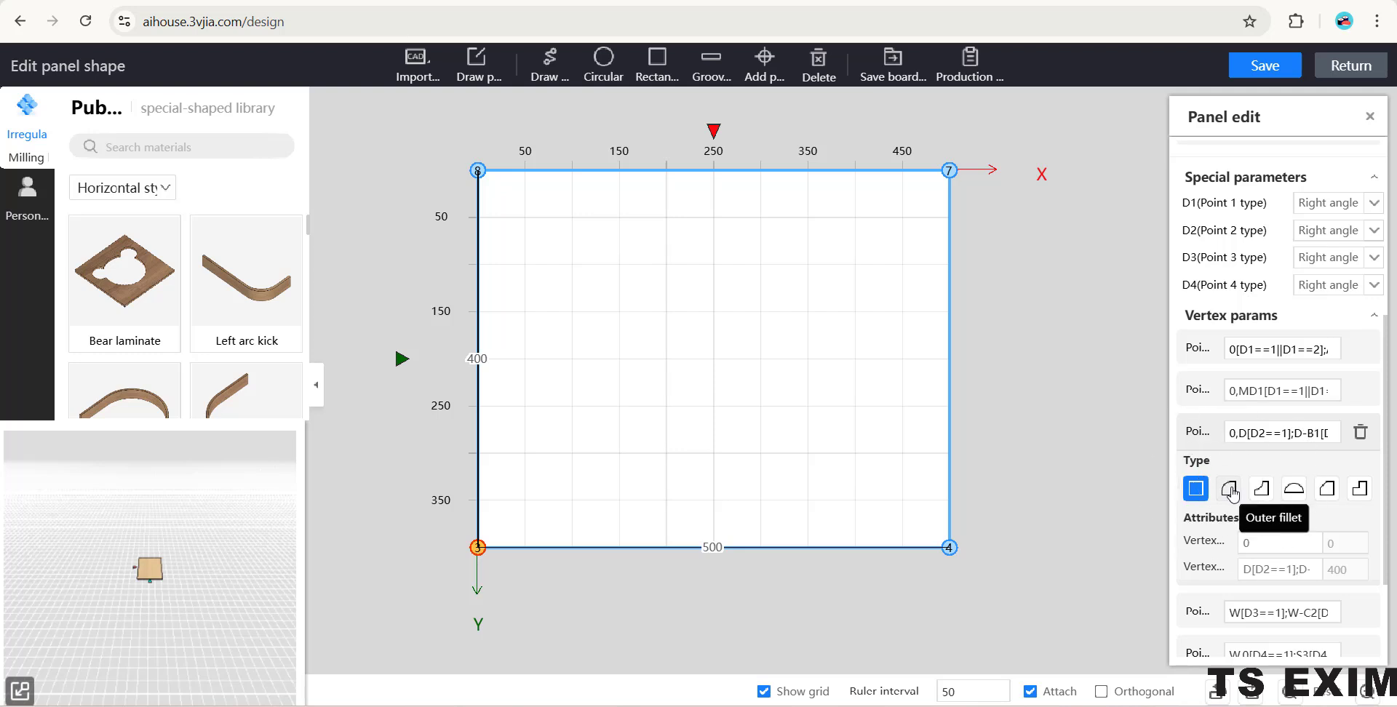
{"action": "left_click", "coordinate": [1229, 490]}
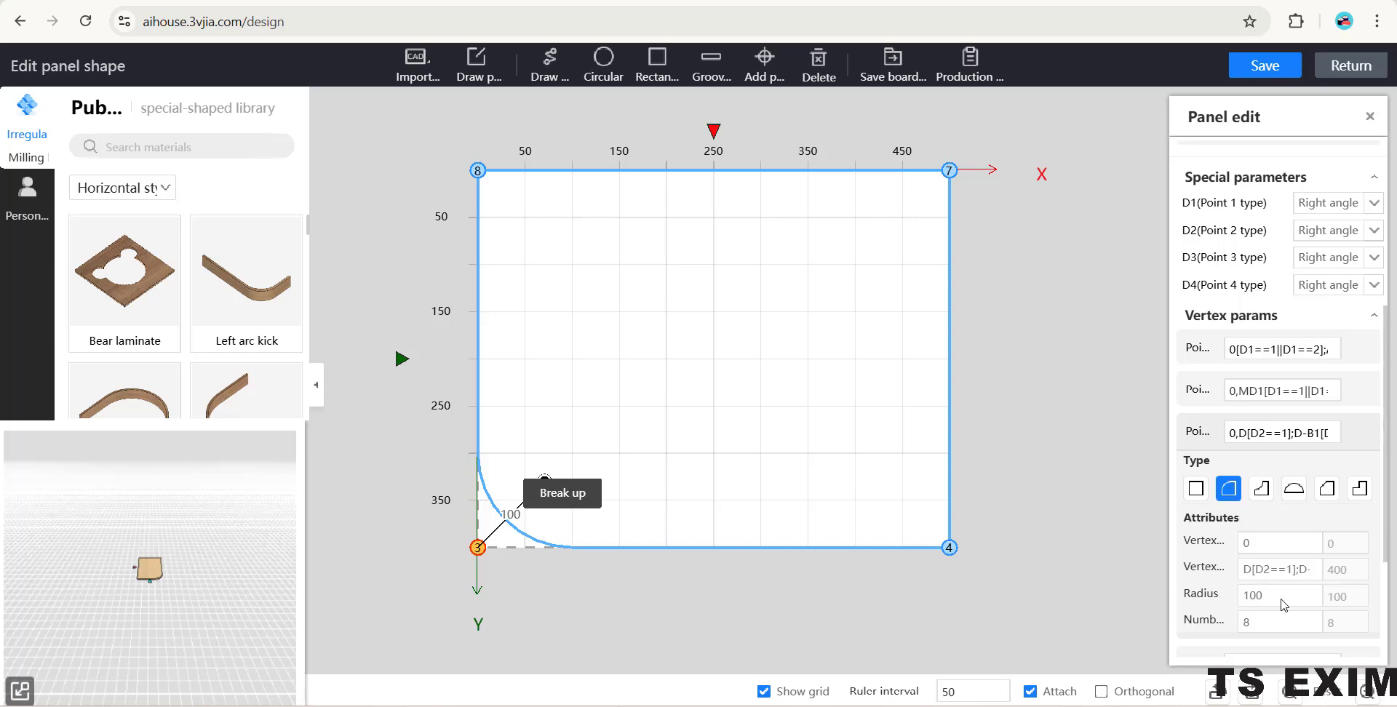
{"action": "left_click", "coordinate": [1252, 597]}
{"action": "key", "text": "Return"}
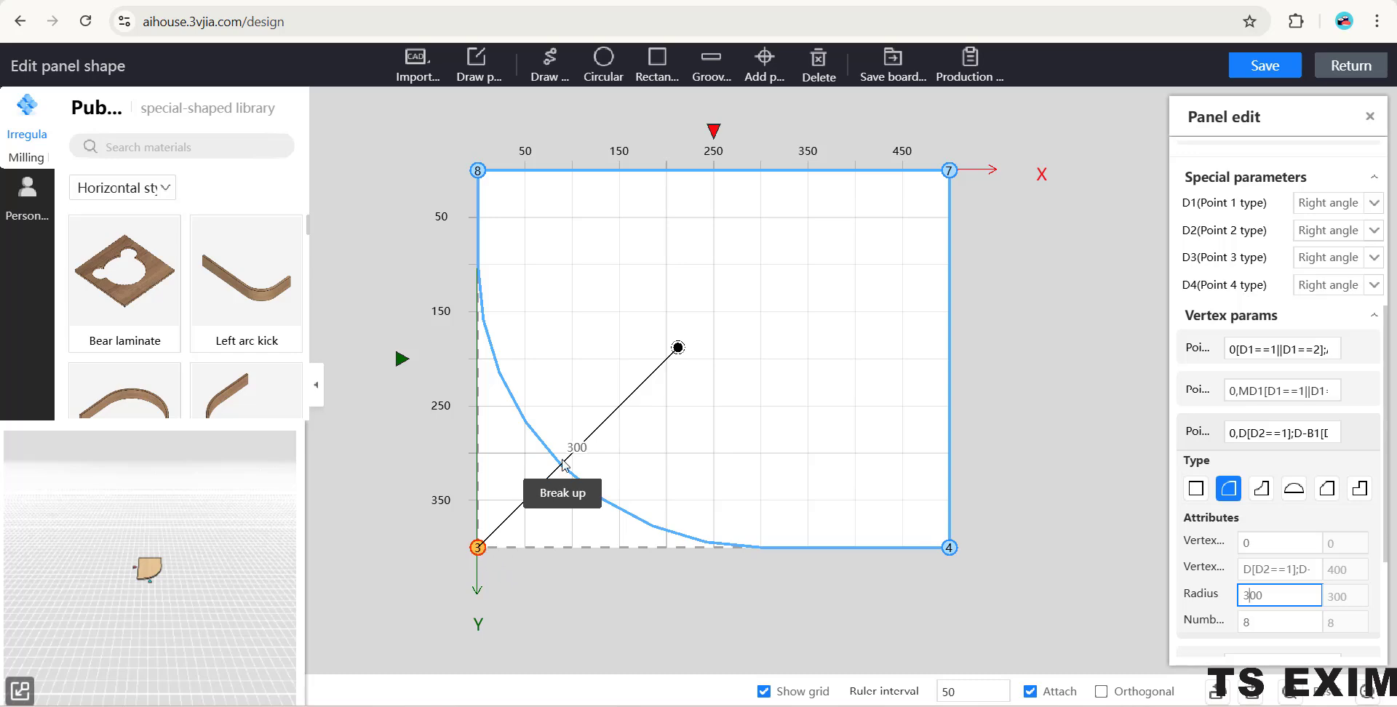
- Move the filleted vertex inward to about X 400, Y 76 and set its number of segments to 20
{"action": "mouse_move", "coordinate": [565, 466]}
{"action": "left_mouse_down"}
{"action": "mouse_move", "coordinate": [858, 266]}
{"action": "mouse_move", "coordinate": [854, 244]}
{"action": "left_mouse_up"}
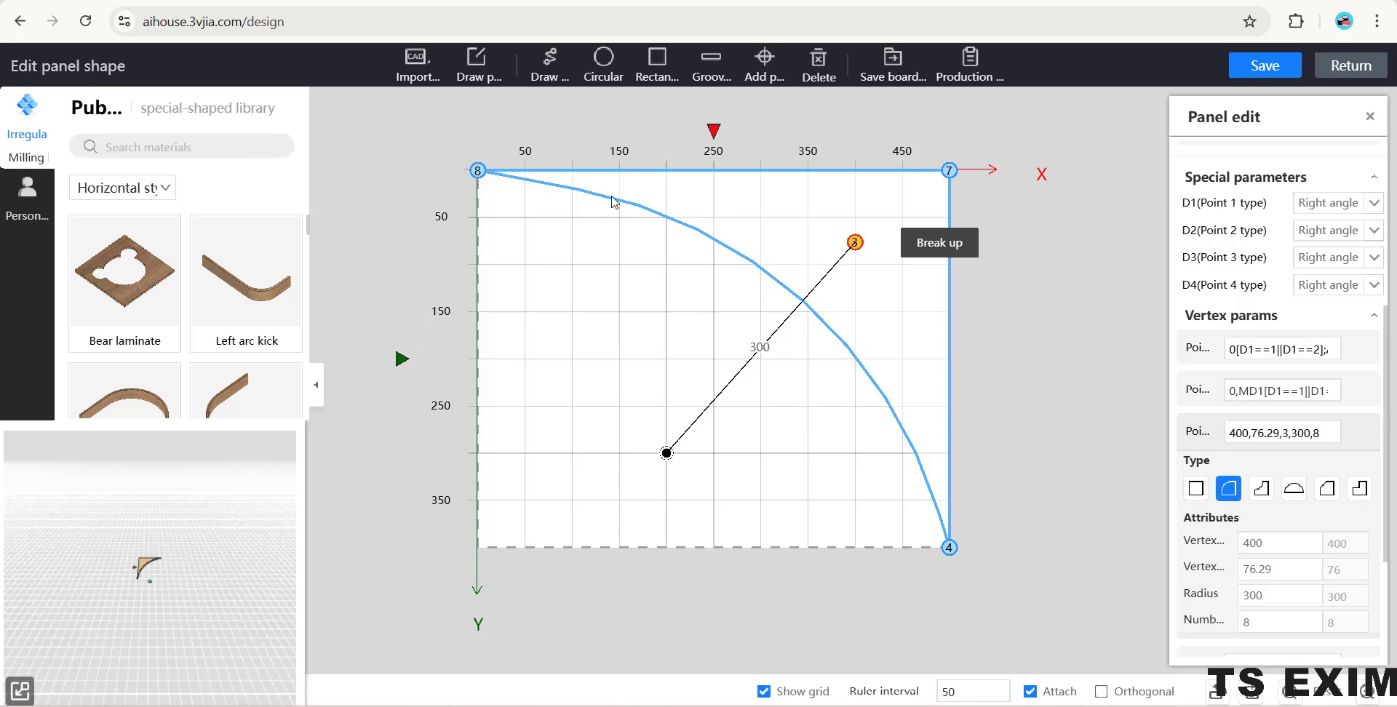
{"action": "left_click", "coordinate": [1204, 624]}
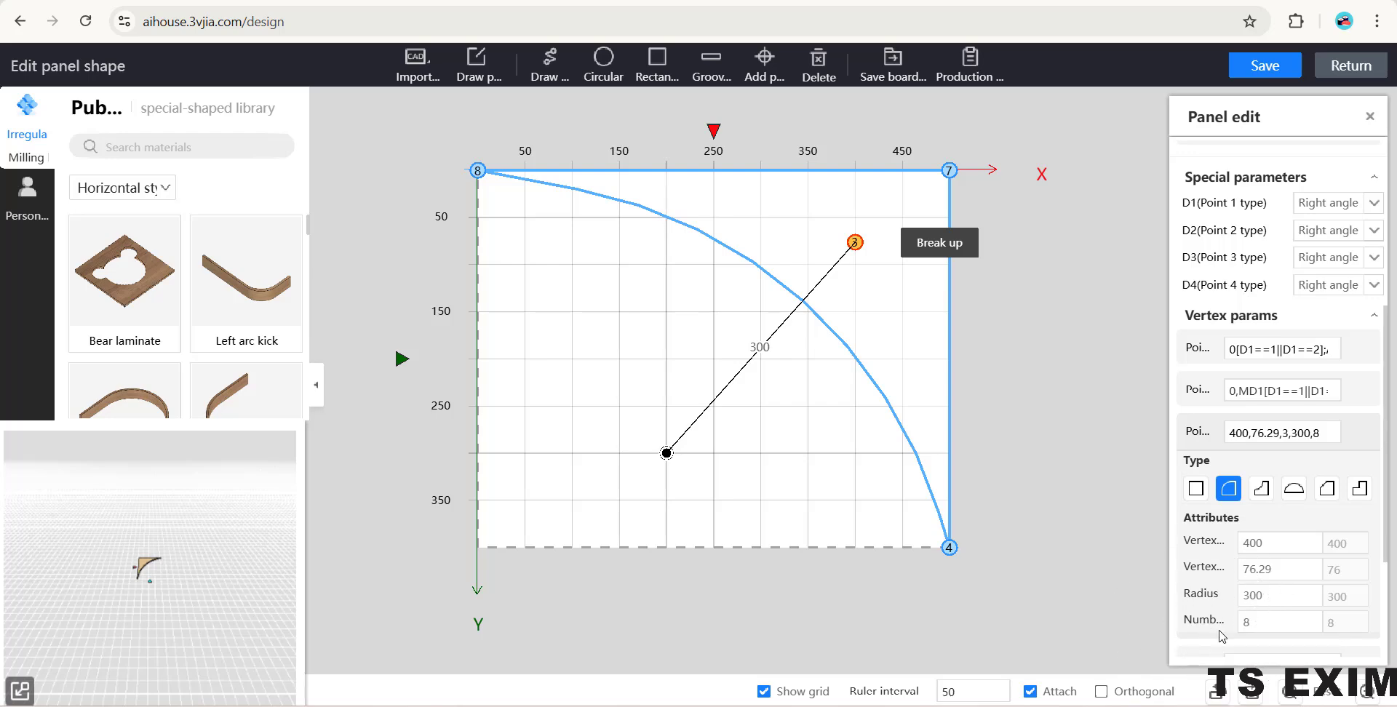
{"action": "left_click", "coordinate": [1232, 626]}
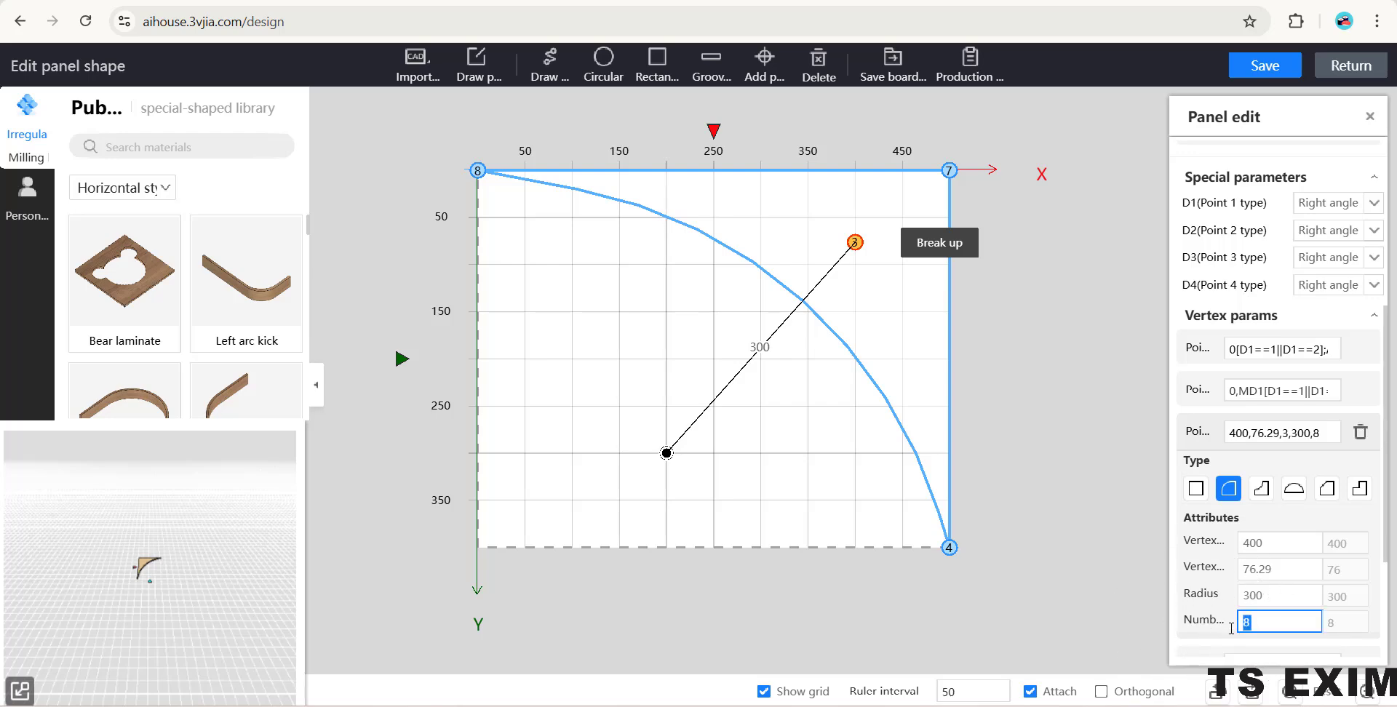
{"action": "type", "text": "24"}
{"action": "left_click", "coordinate": [1057, 460]}
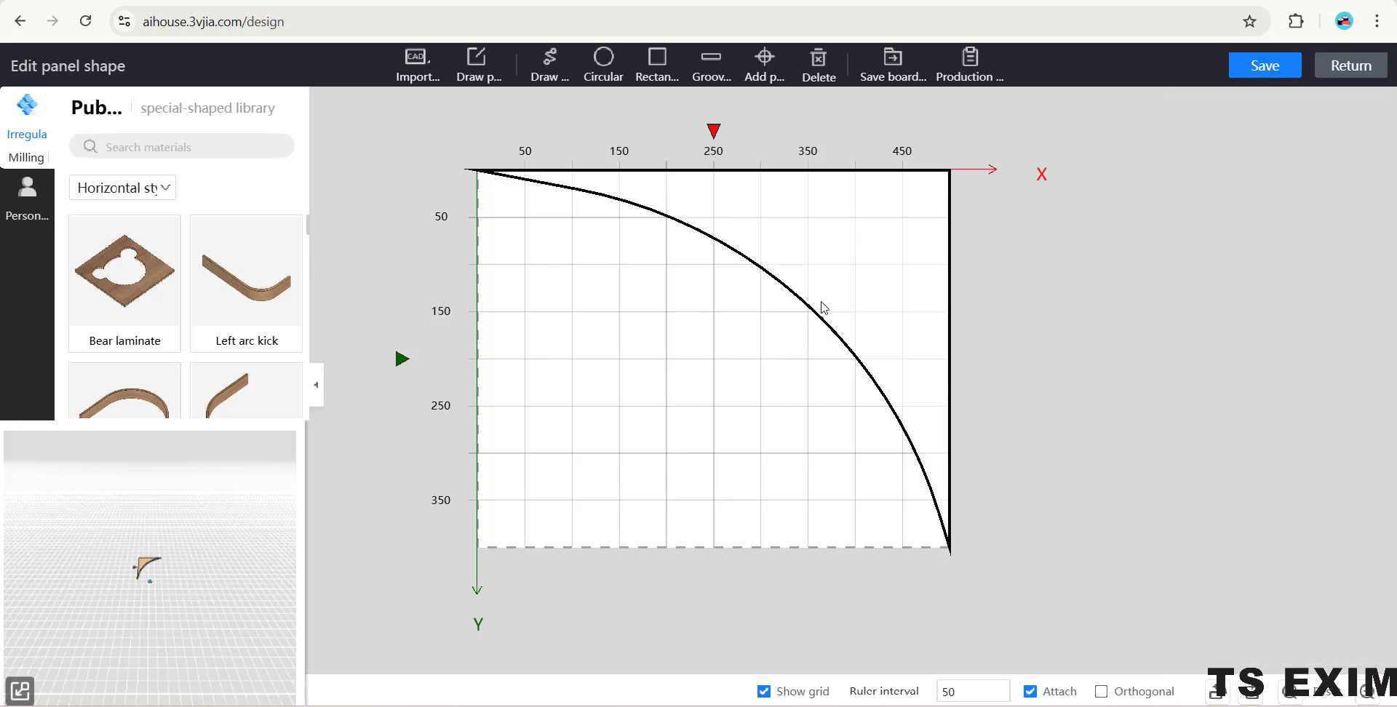
- Inspect the curved panel in the 3D preview, try fillet radii of 200 and 500, and restore the radius to 300
{"action": "left_click", "coordinate": [889, 275]}
{"action": "left_click", "coordinate": [915, 332]}
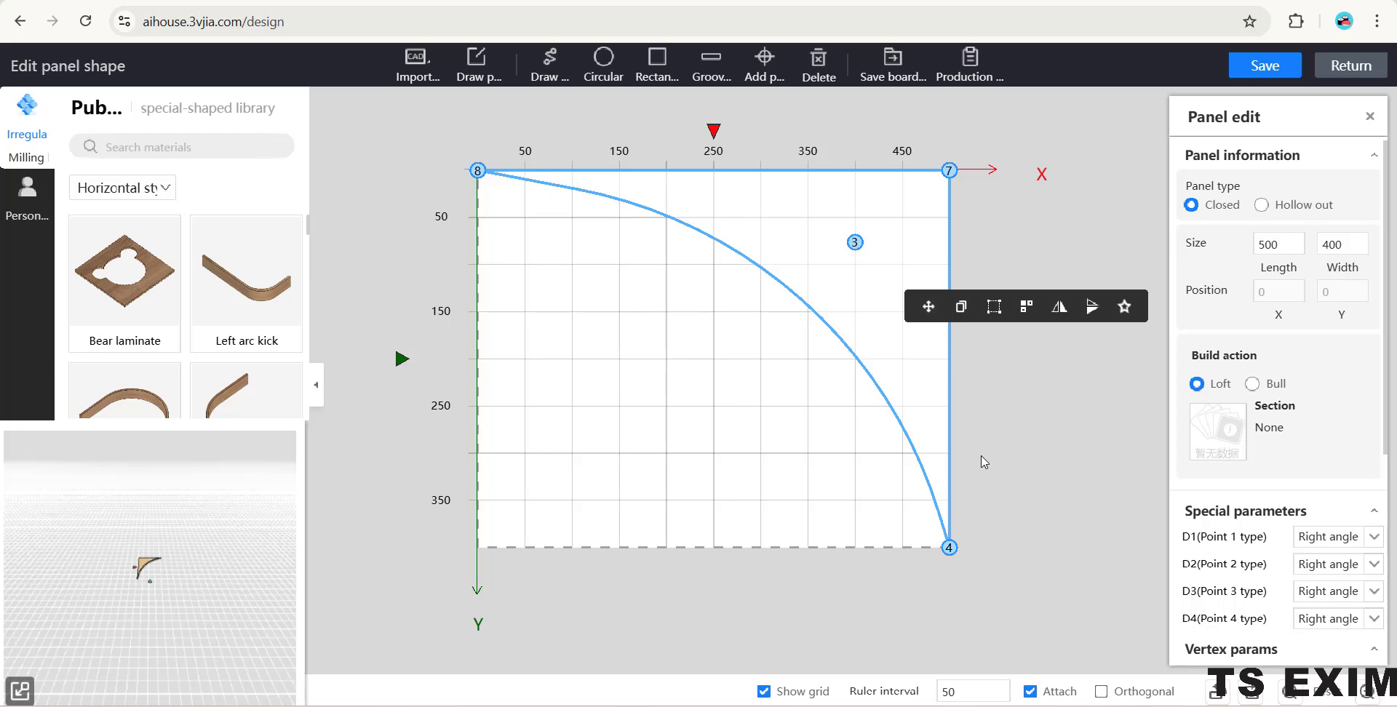
{"action": "mouse_move", "coordinate": [196, 610]}
{"action": "left_mouse_down"}
{"action": "mouse_move", "coordinate": [191, 574]}
{"action": "mouse_move", "coordinate": [203, 607]}
{"action": "left_mouse_up"}
{"action": "scroll", "coordinate": [203, 608], "scroll_direction": "up", "scroll_amount": 5}
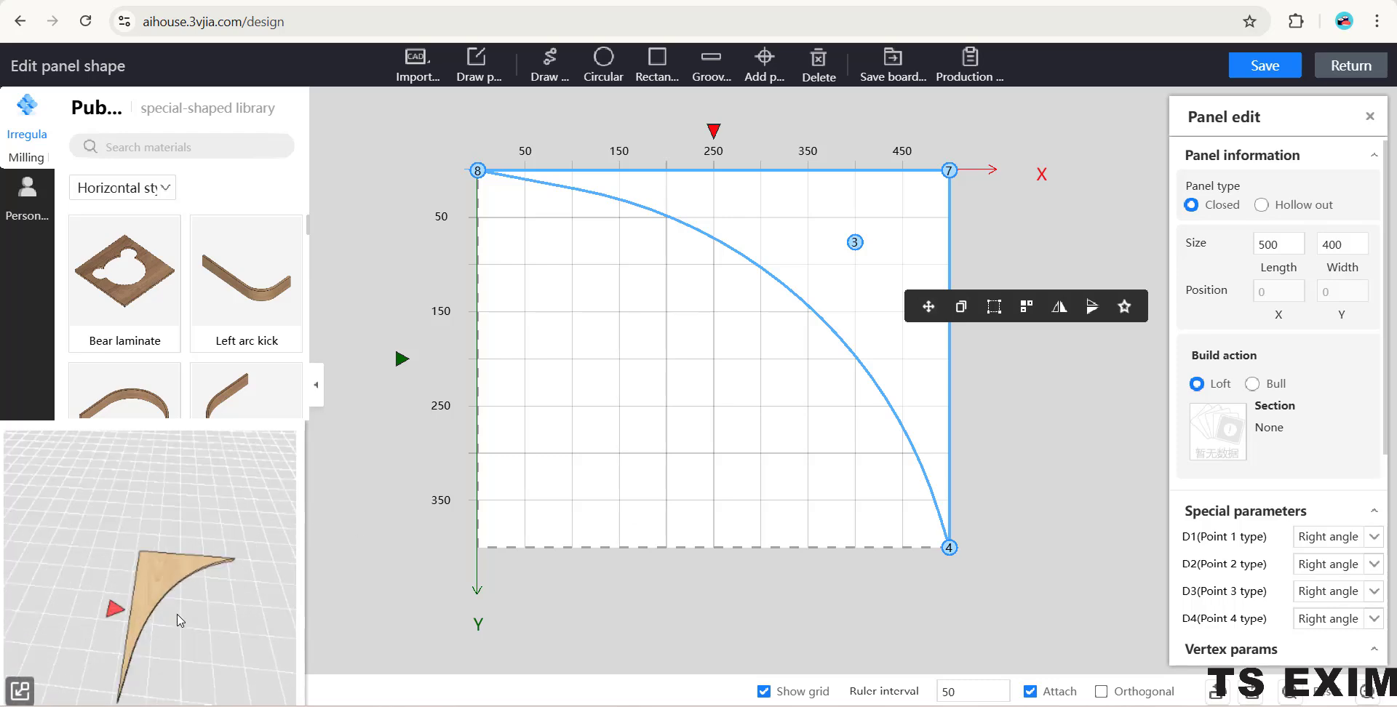
{"action": "scroll", "coordinate": [182, 629], "scroll_direction": "down", "scroll_amount": 2}
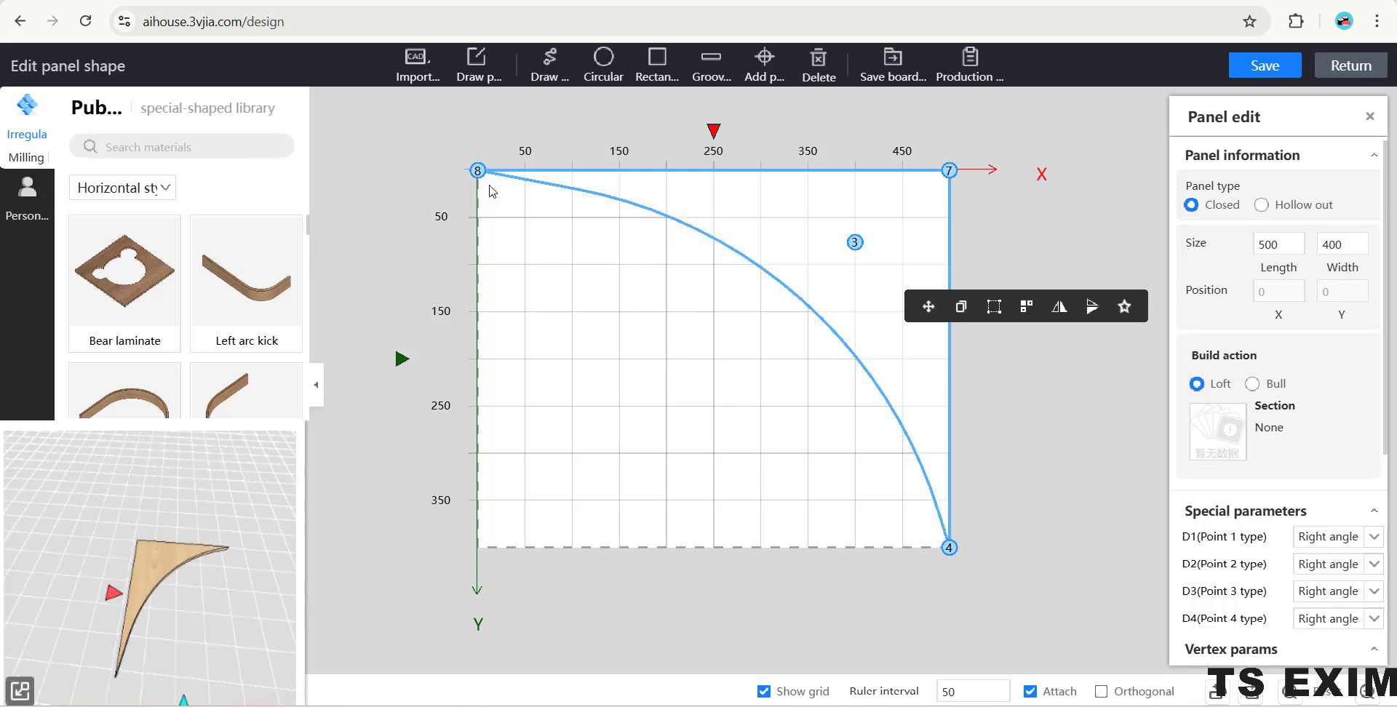
{"action": "left_click", "coordinate": [856, 243]}
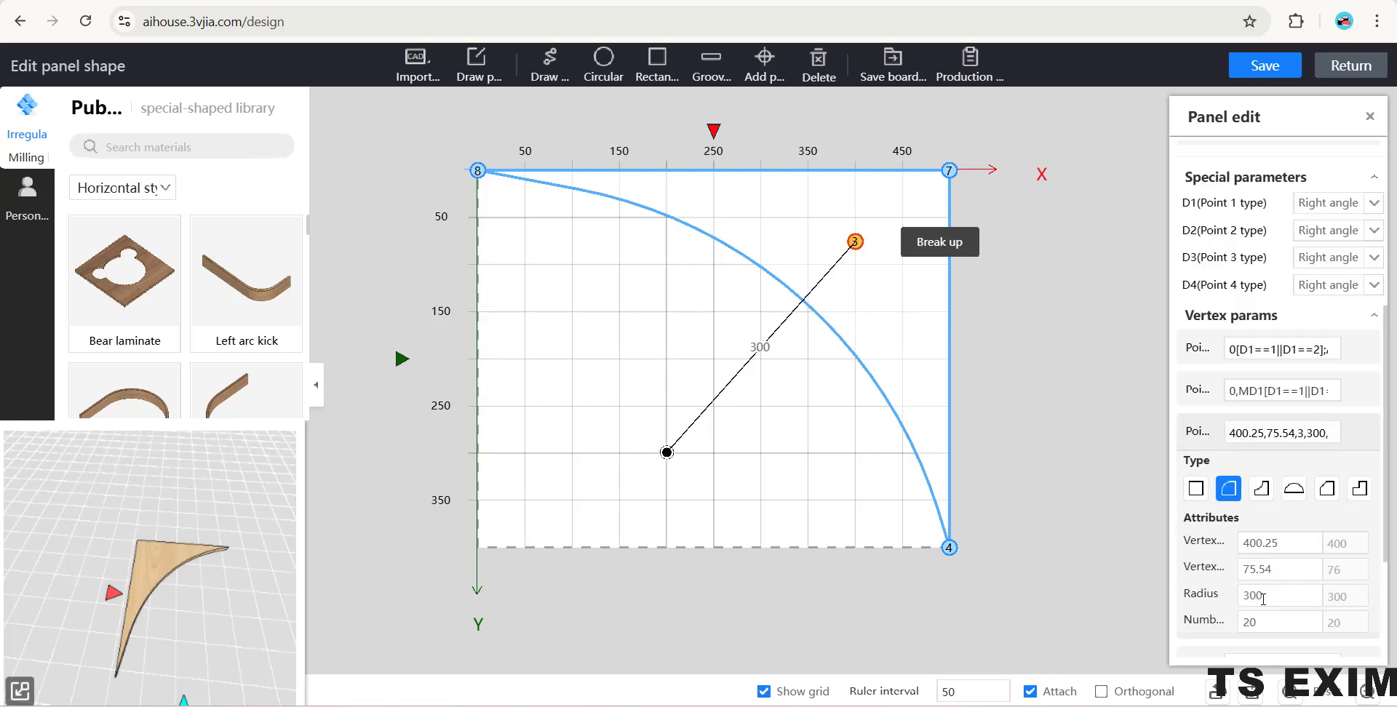
{"action": "left_click_drag", "start_coordinate": [1250, 601], "coordinate": [1243, 601]}
{"action": "type", "text": "2"}
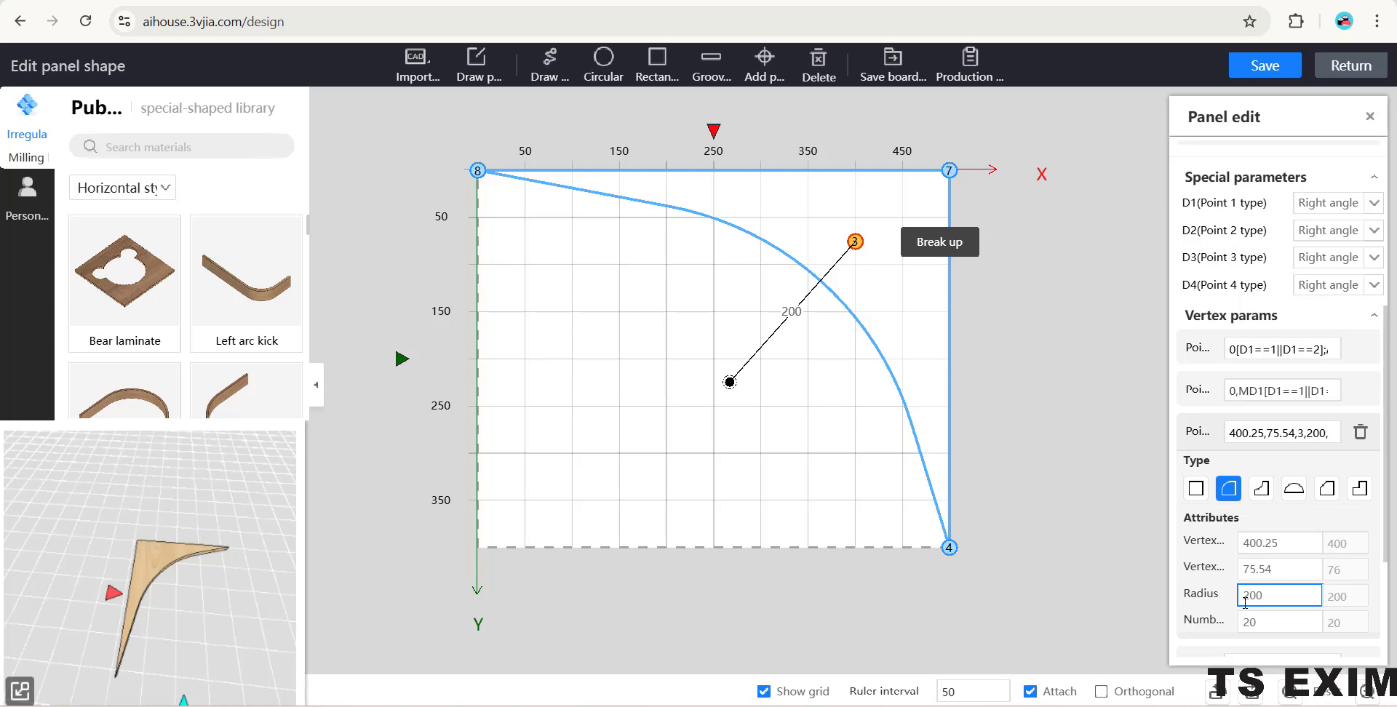
{"action": "key", "text": "shift+Right"}
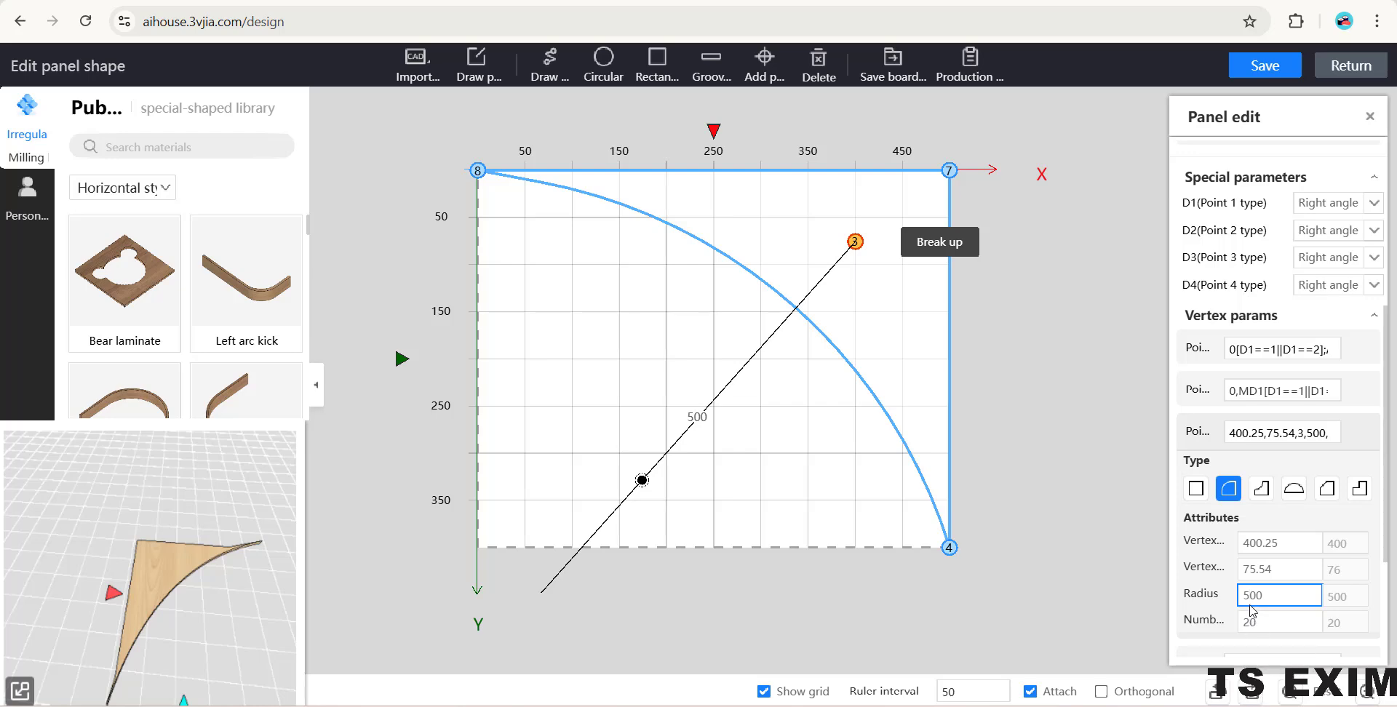
{"action": "left_click_drag", "start_coordinate": [1242, 596], "coordinate": [1247, 601]}
{"action": "type", "text": "3"}
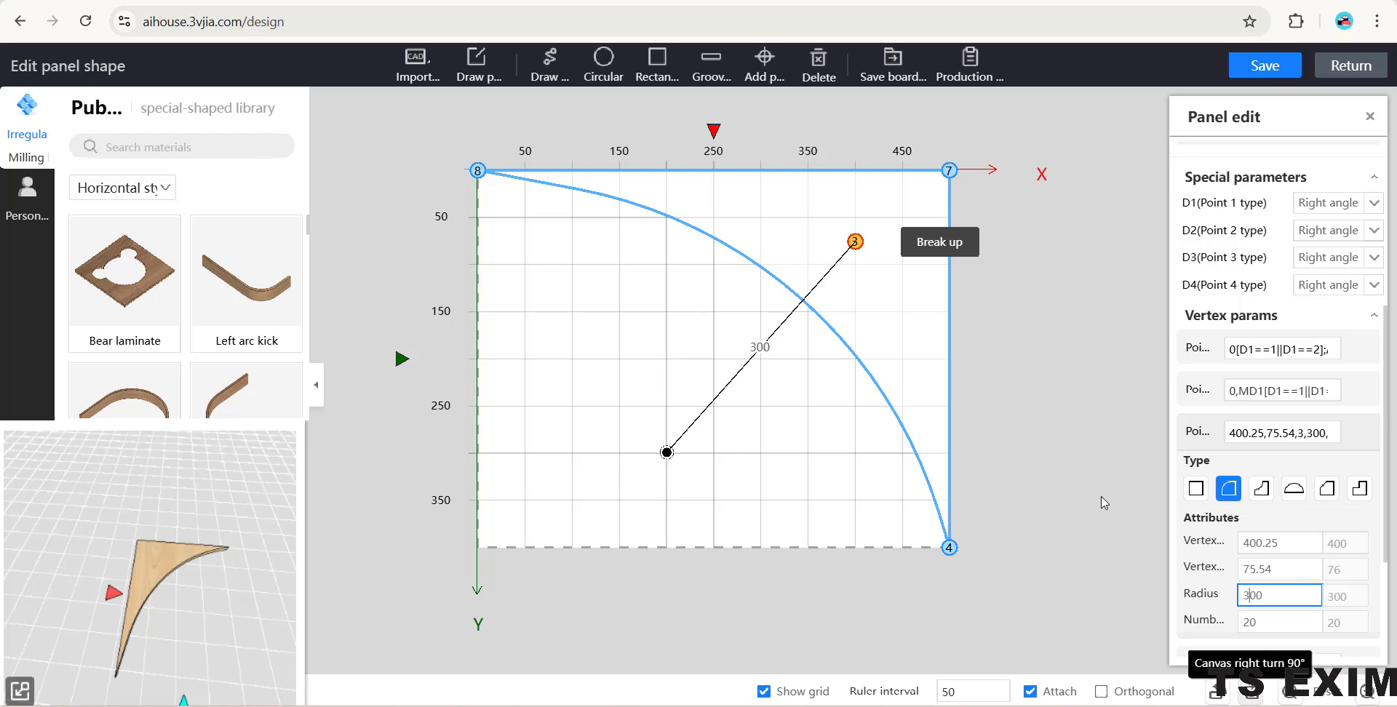
- Save the edited panel shape and return to the room design
{"action": "left_click", "coordinate": [1244, 73]}
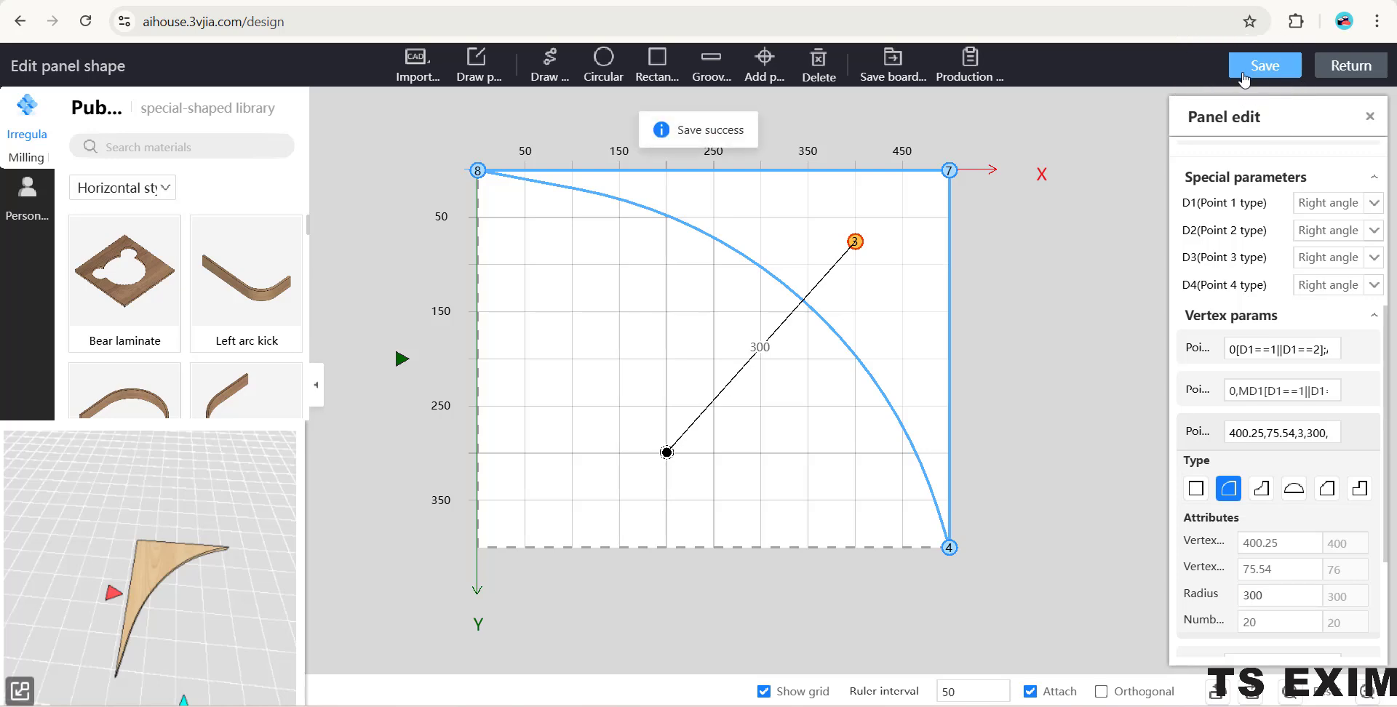
{"action": "left_click", "coordinate": [1351, 66]}
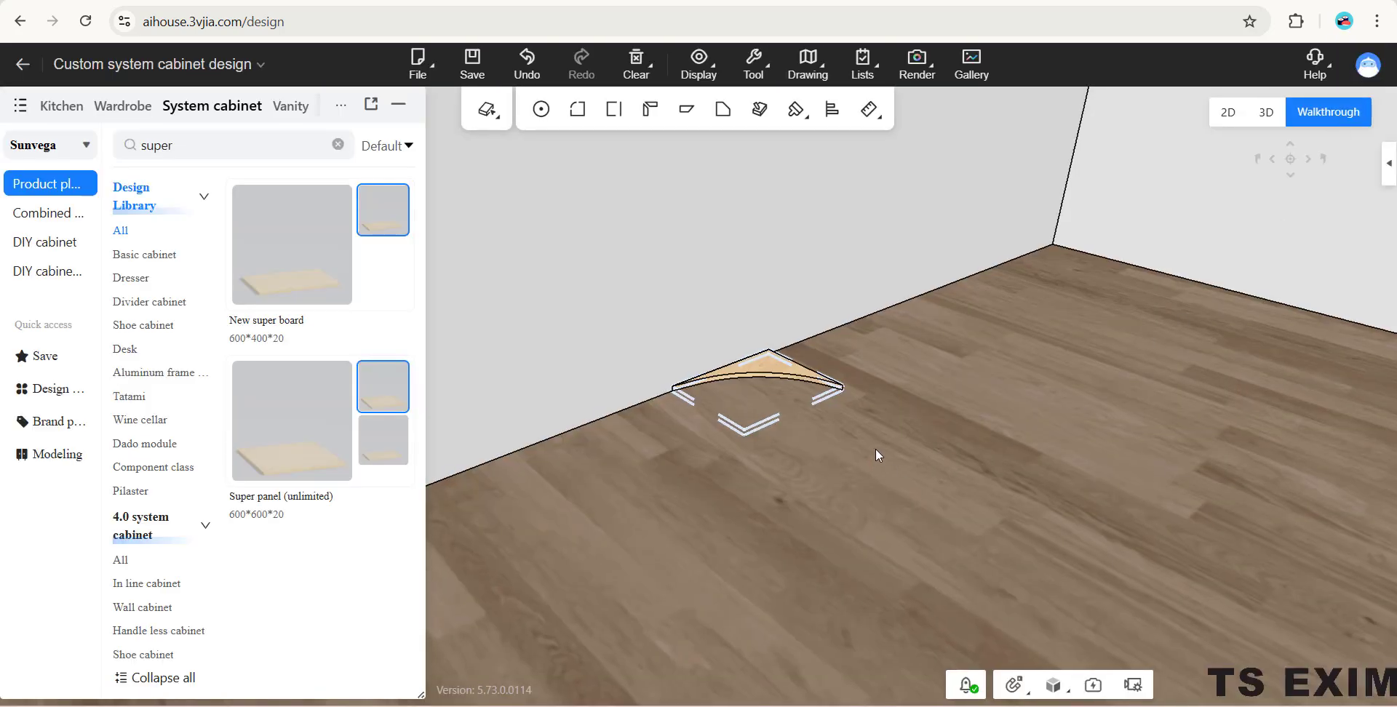
{"action": "right_click_drag", "start_coordinate": [888, 464], "coordinate": [857, 650]}
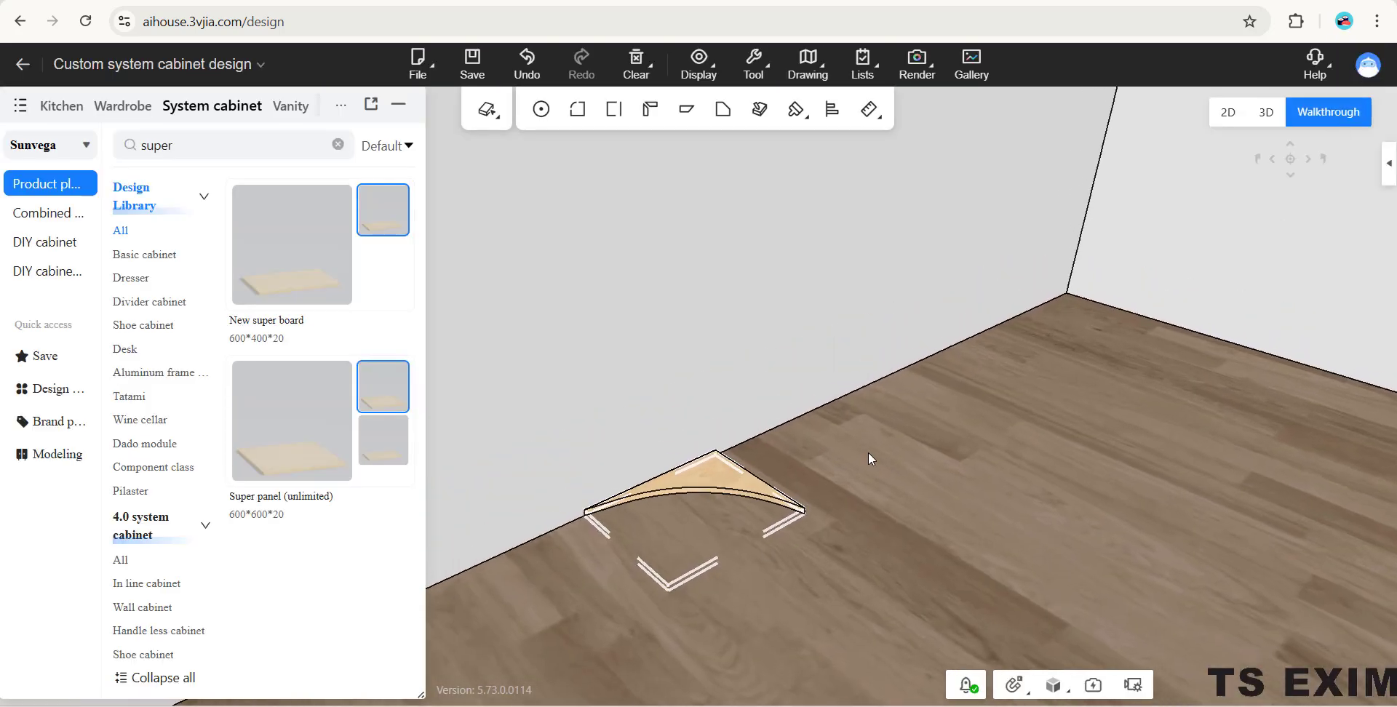
{"action": "right_click_drag", "start_coordinate": [867, 453], "coordinate": [870, 452]}
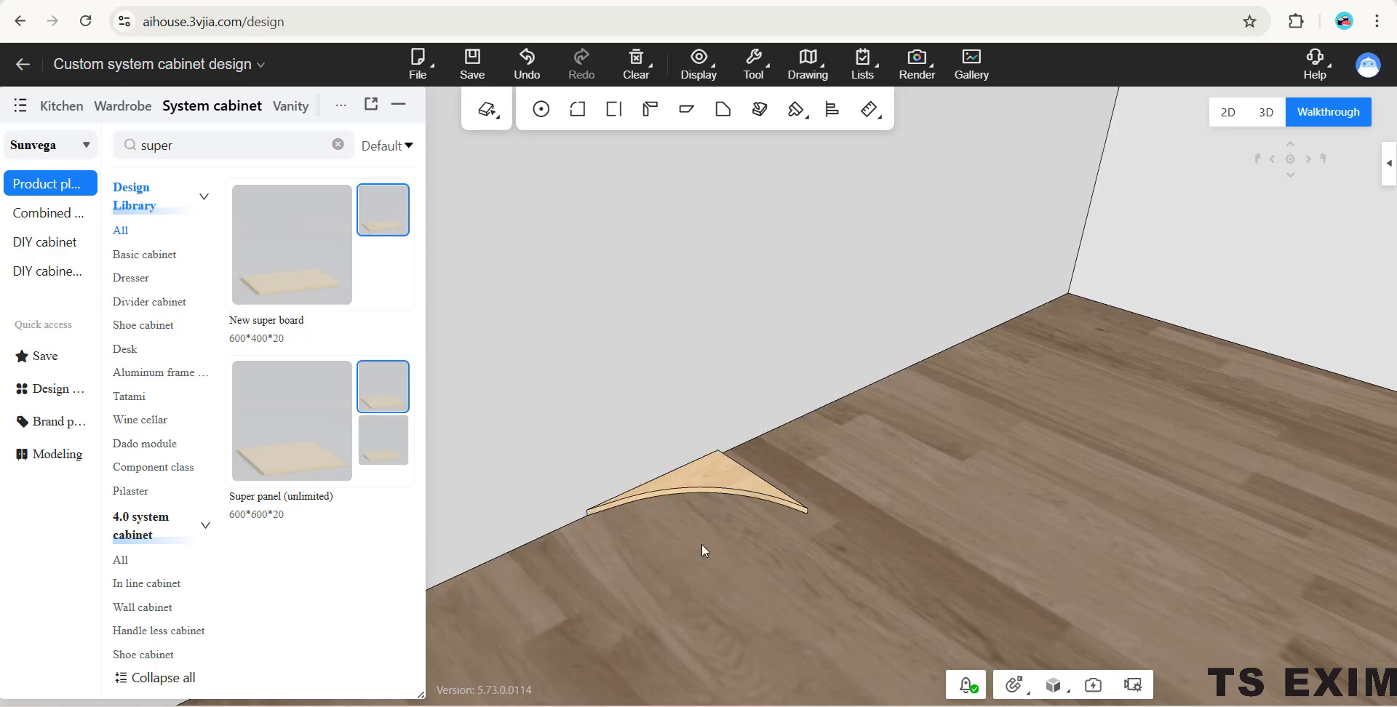
{"action": "right_click_drag", "start_coordinate": [701, 544], "coordinate": [715, 461]}
{"action": "right_click_drag", "start_coordinate": [789, 538], "coordinate": [734, 470]}
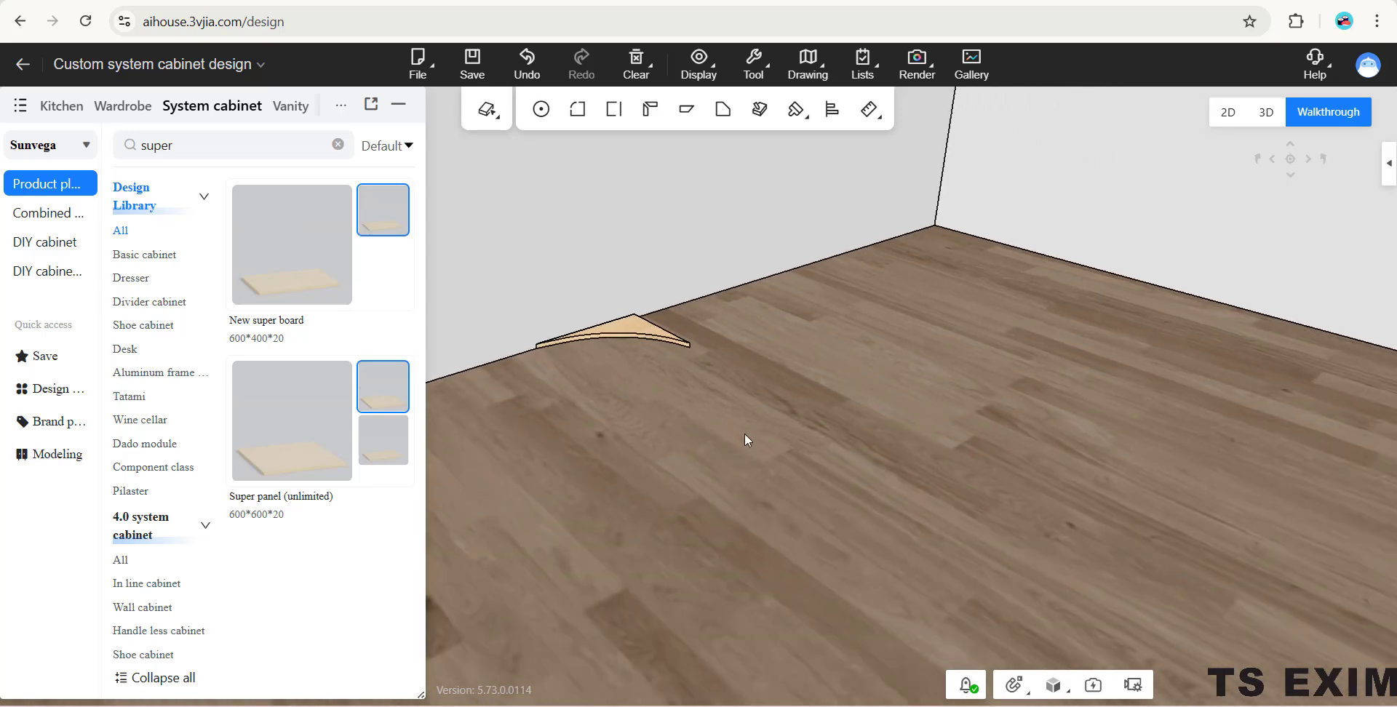
- Place a second Super panel (unlimited) on the floor in front of the curved panel
{"action": "left_click", "coordinate": [304, 480]}
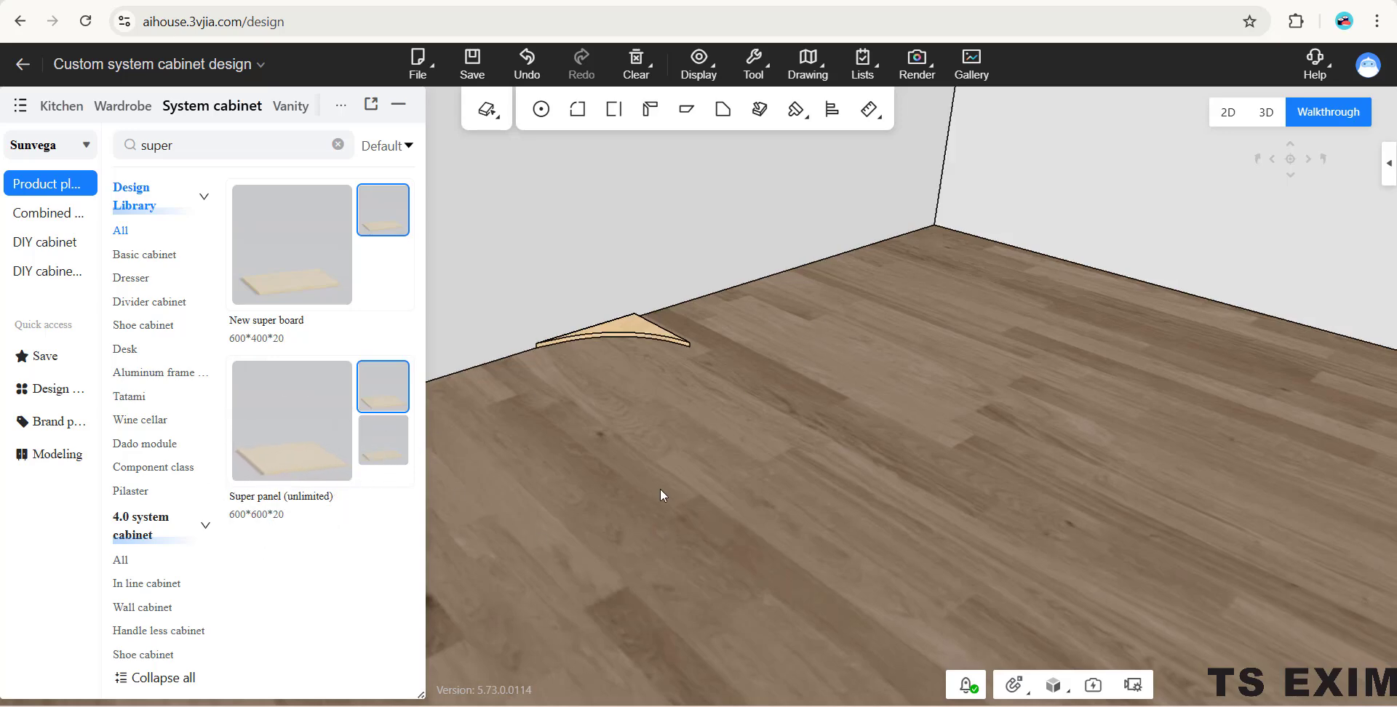
{"action": "scroll", "coordinate": [660, 490], "scroll_direction": "down", "scroll_amount": 1}
{"action": "left_click", "coordinate": [668, 412]}
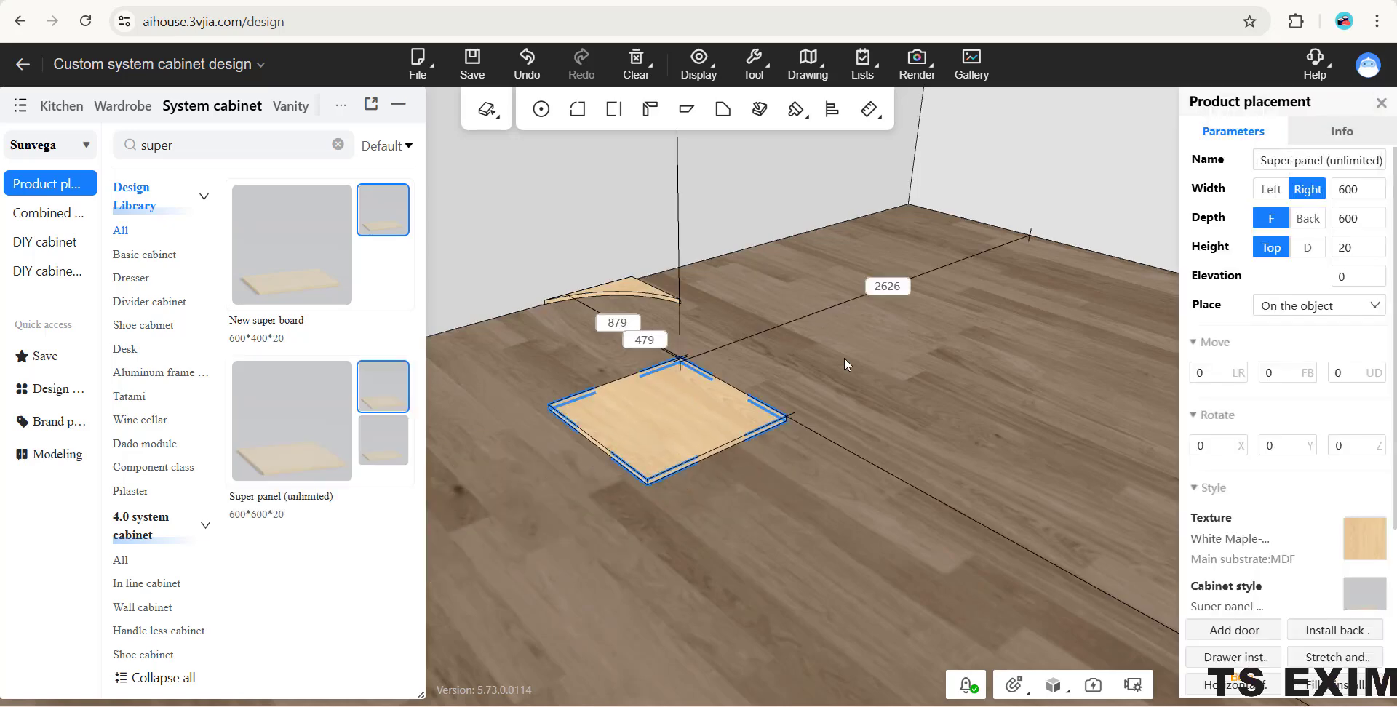
{"action": "left_click", "coordinate": [849, 430]}
- Check the curved panel's width and depth in its parameters
{"action": "left_click", "coordinate": [674, 431]}
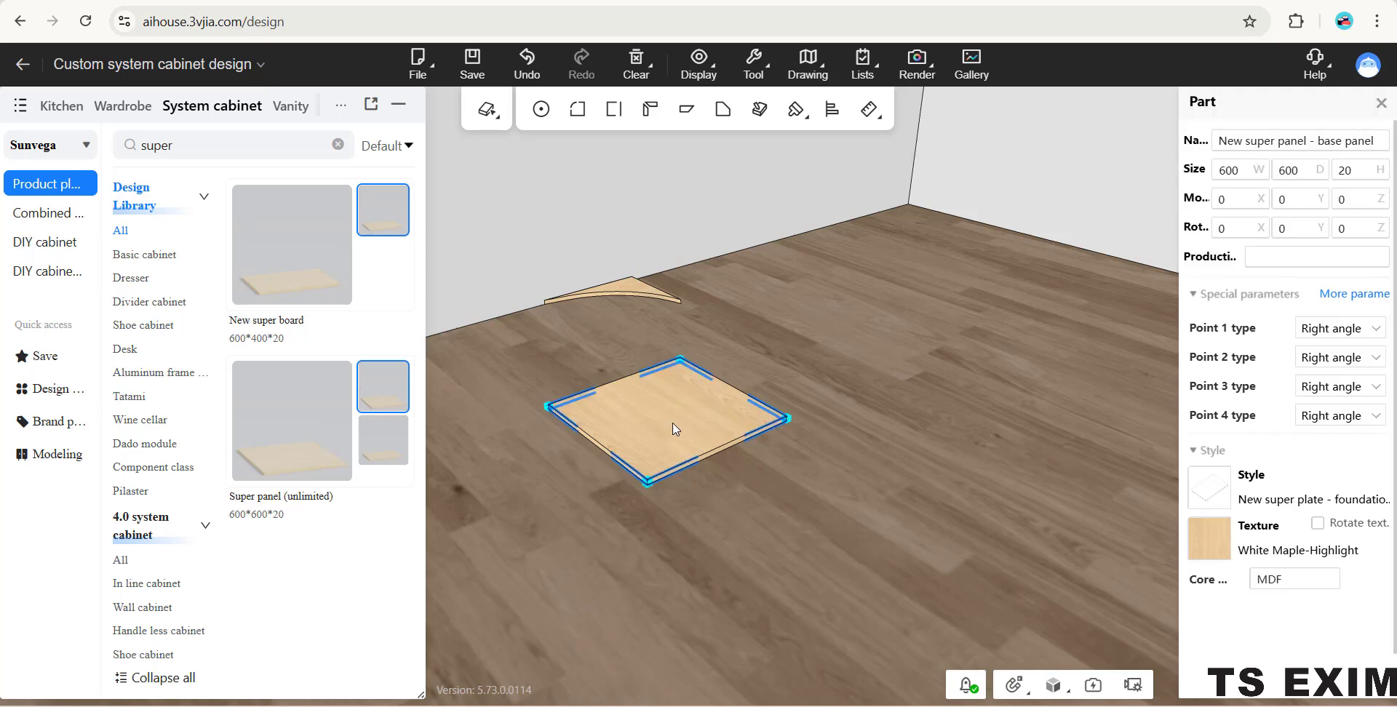
{"action": "left_click", "coordinate": [639, 294]}
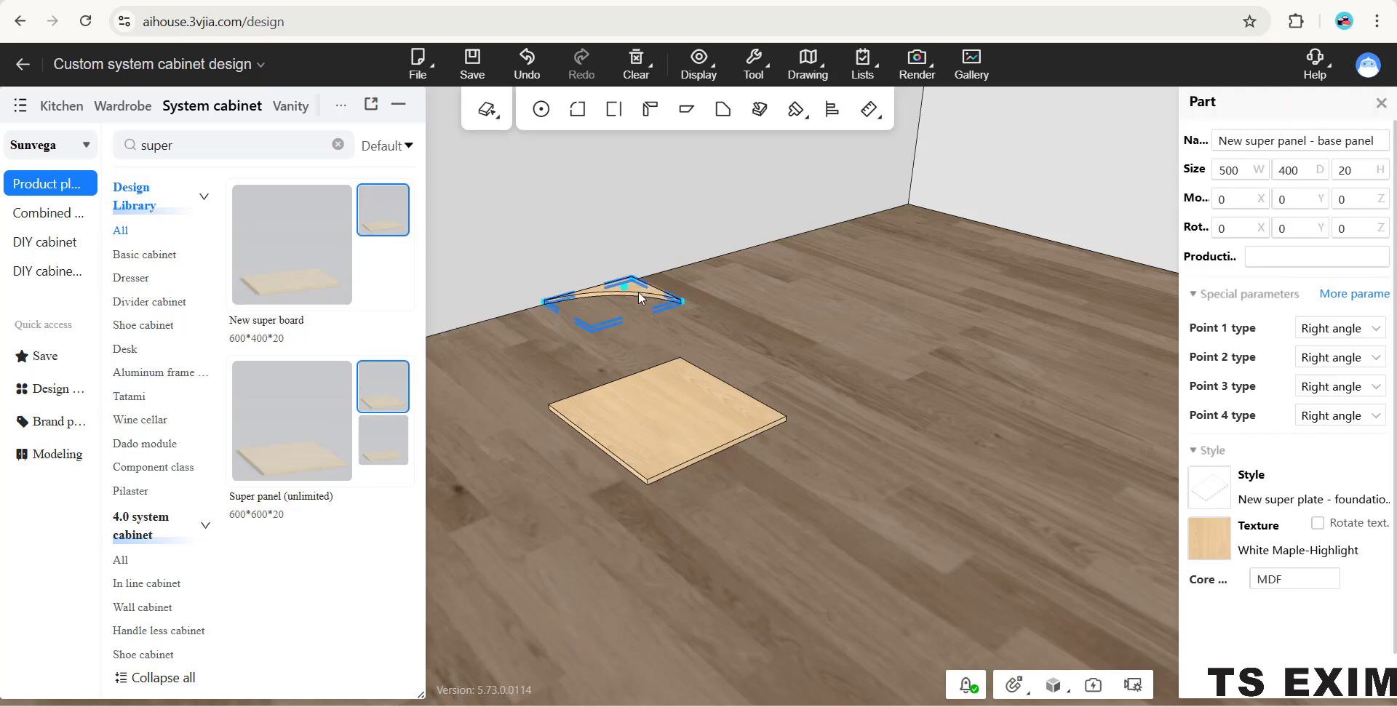
{"action": "left_click", "coordinate": [639, 294]}
{"action": "left_click", "coordinate": [642, 297]}
{"action": "left_click_drag", "start_coordinate": [755, 321], "coordinate": [748, 319]}
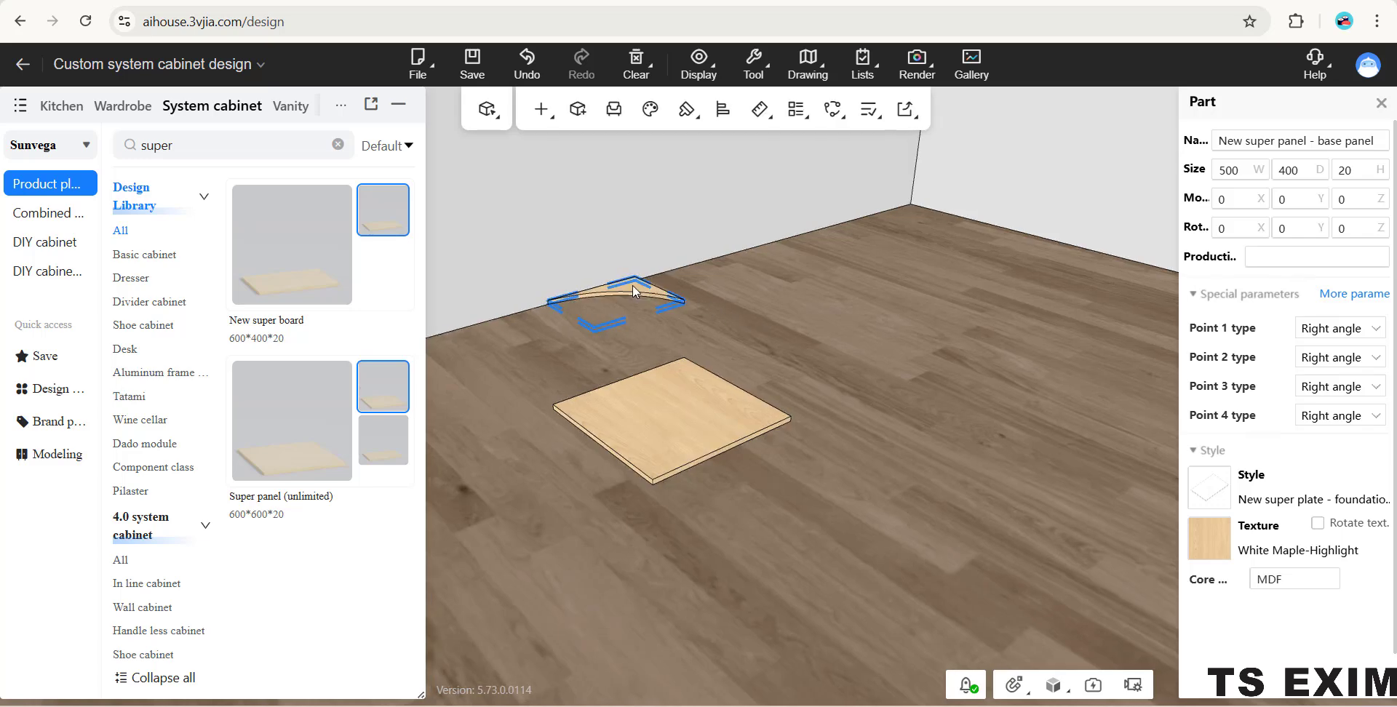
{"action": "left_click", "coordinate": [633, 285]}
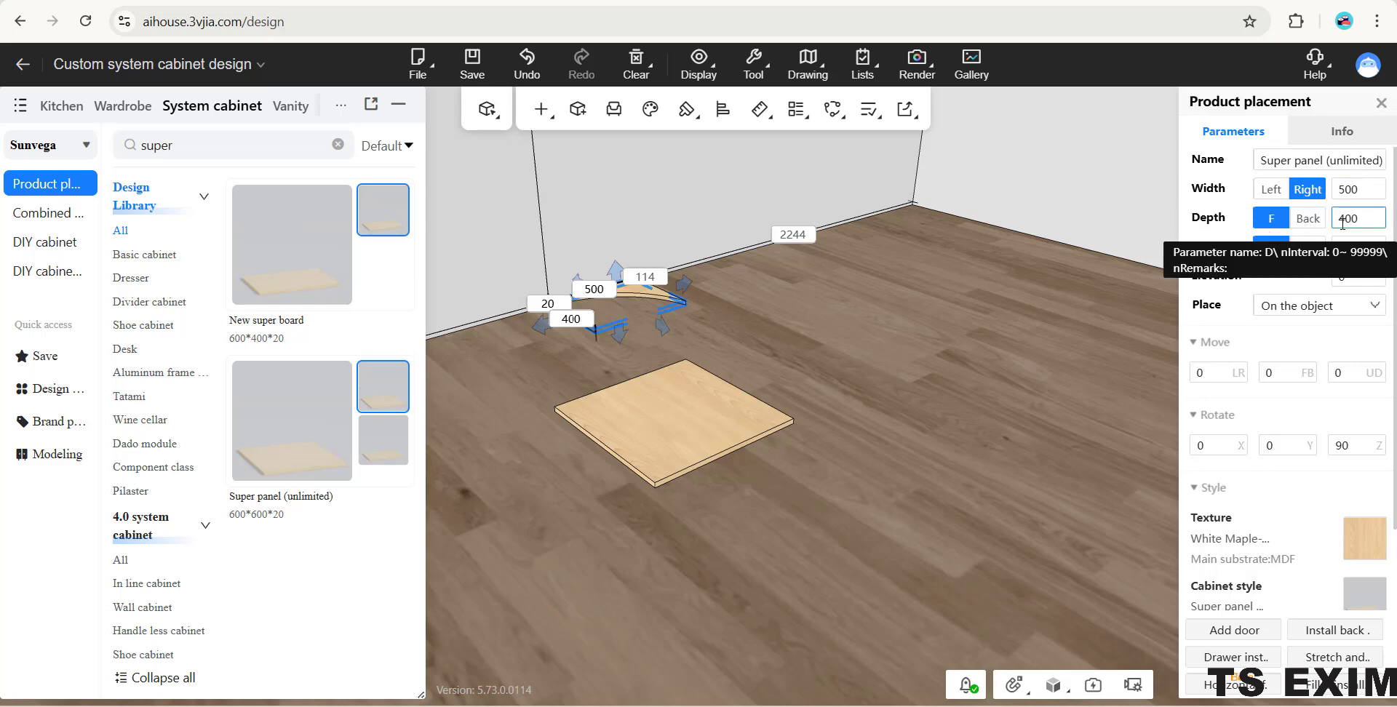
- Set the second super panel's width to 500 and its depth to 400
{"action": "left_click", "coordinate": [676, 430]}
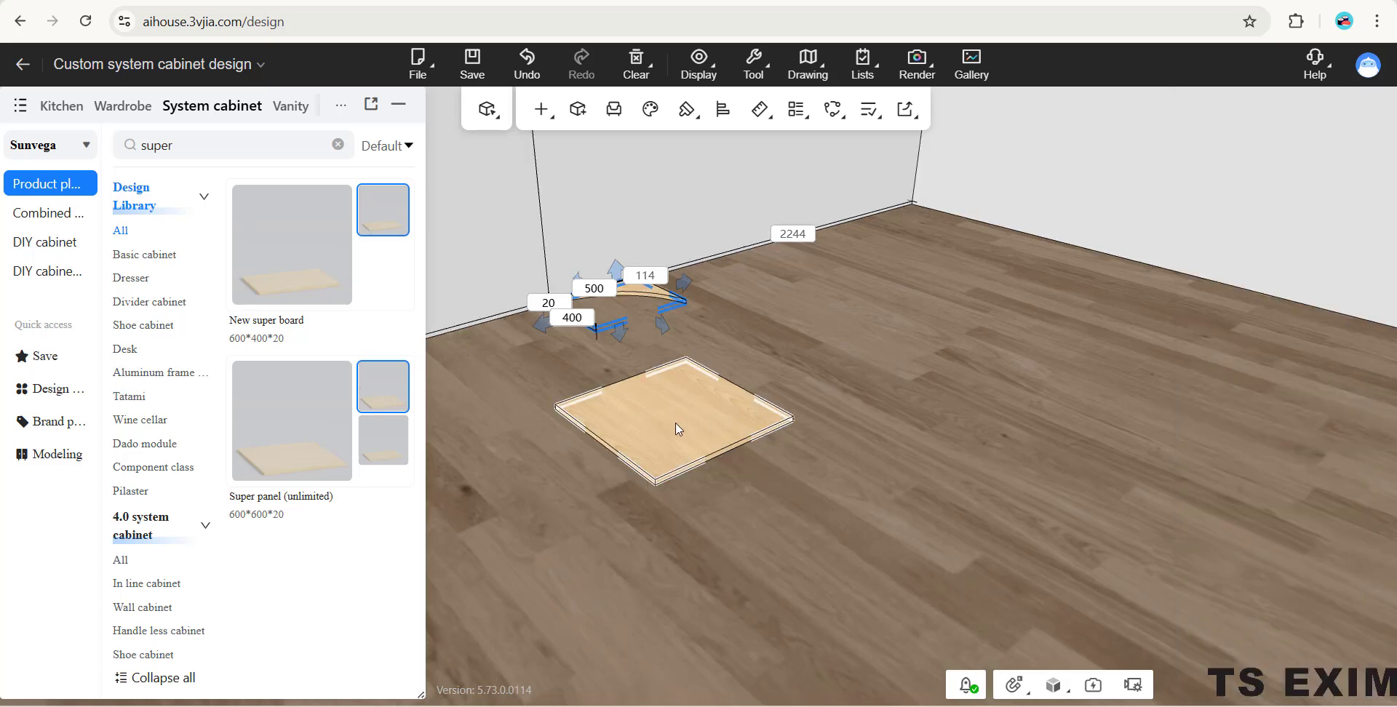
{"action": "left_click", "coordinate": [676, 430]}
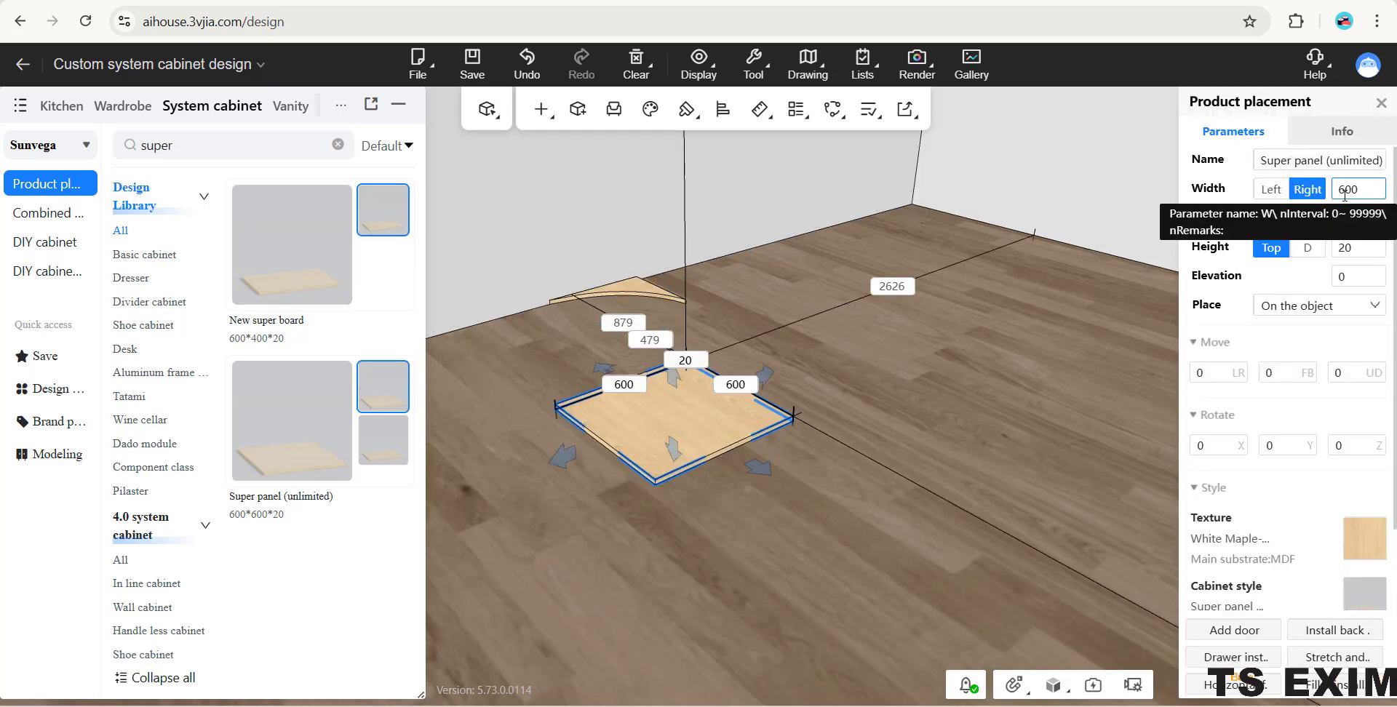
{"action": "left_click_drag", "start_coordinate": [1348, 192], "coordinate": [1337, 195]}
{"action": "type", "text": "5"}
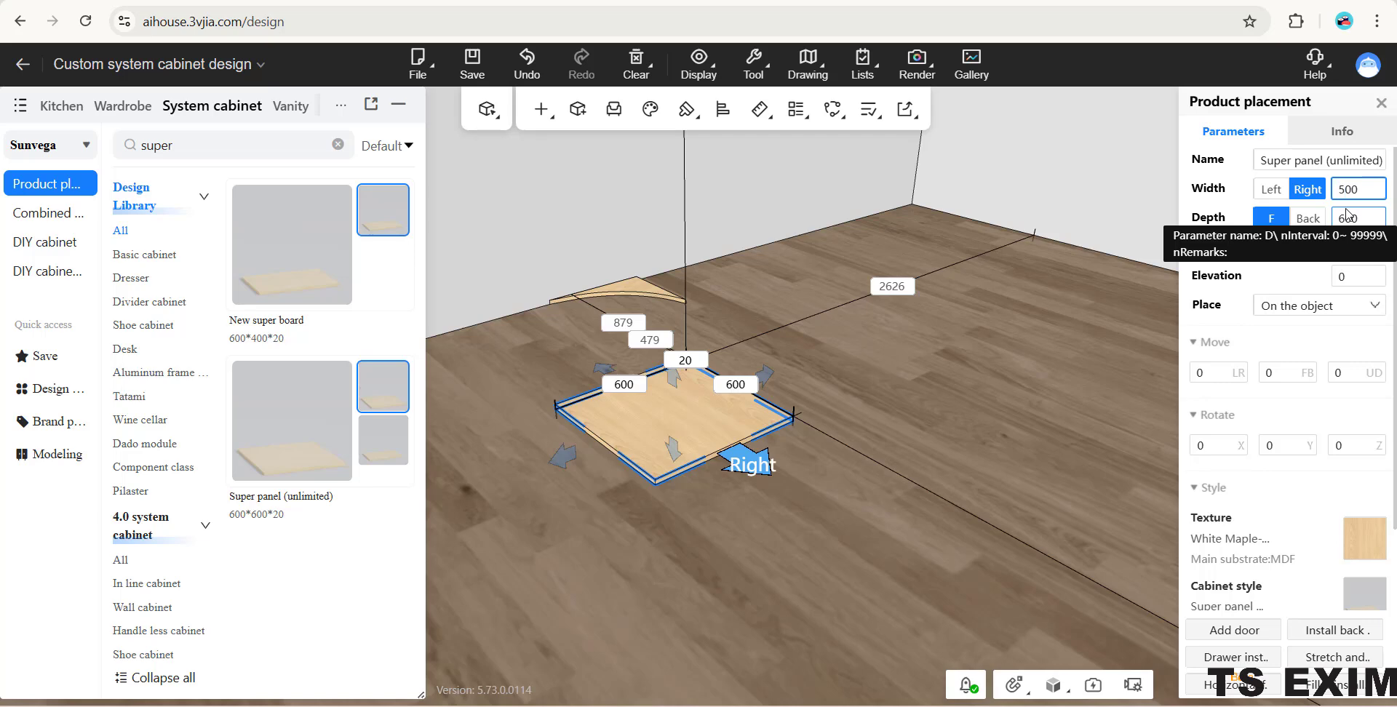
{"action": "key", "text": "Return"}
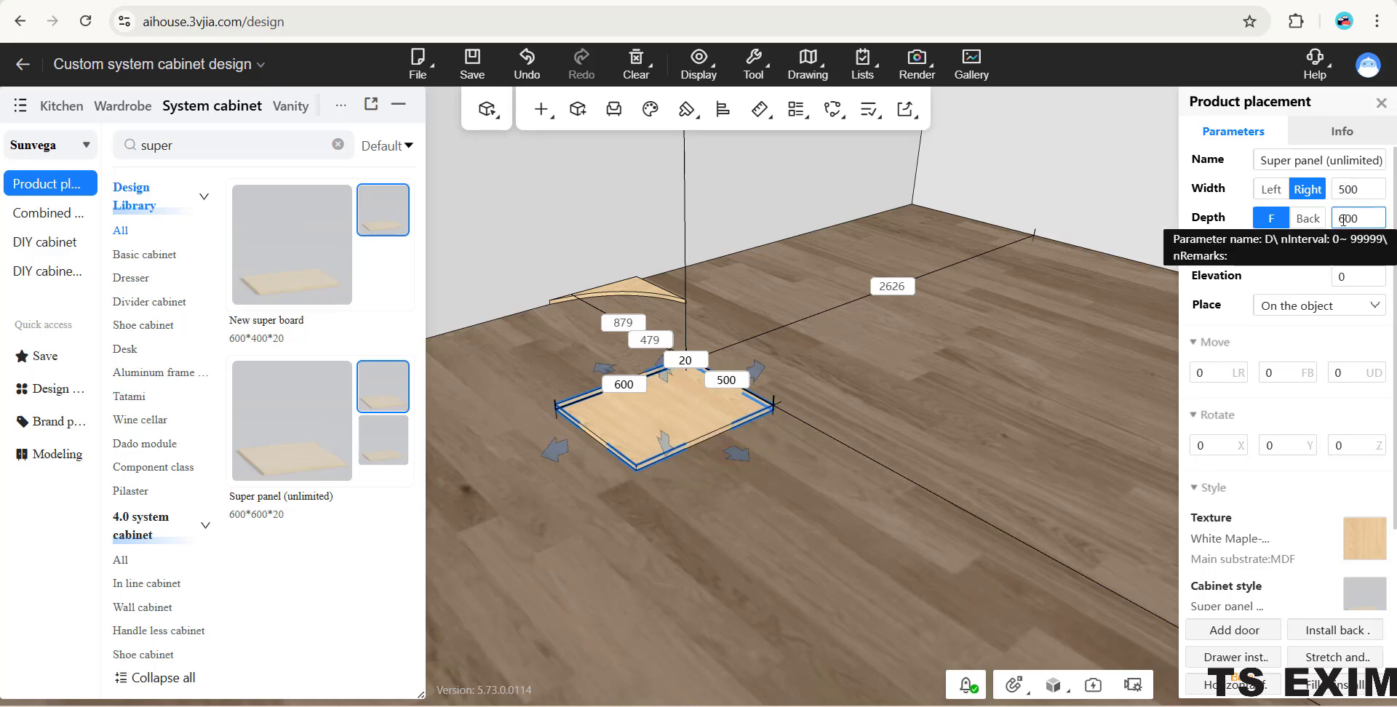
{"action": "left_click_drag", "start_coordinate": [1339, 222], "coordinate": [1341, 227]}
{"action": "type", "text": "4"}
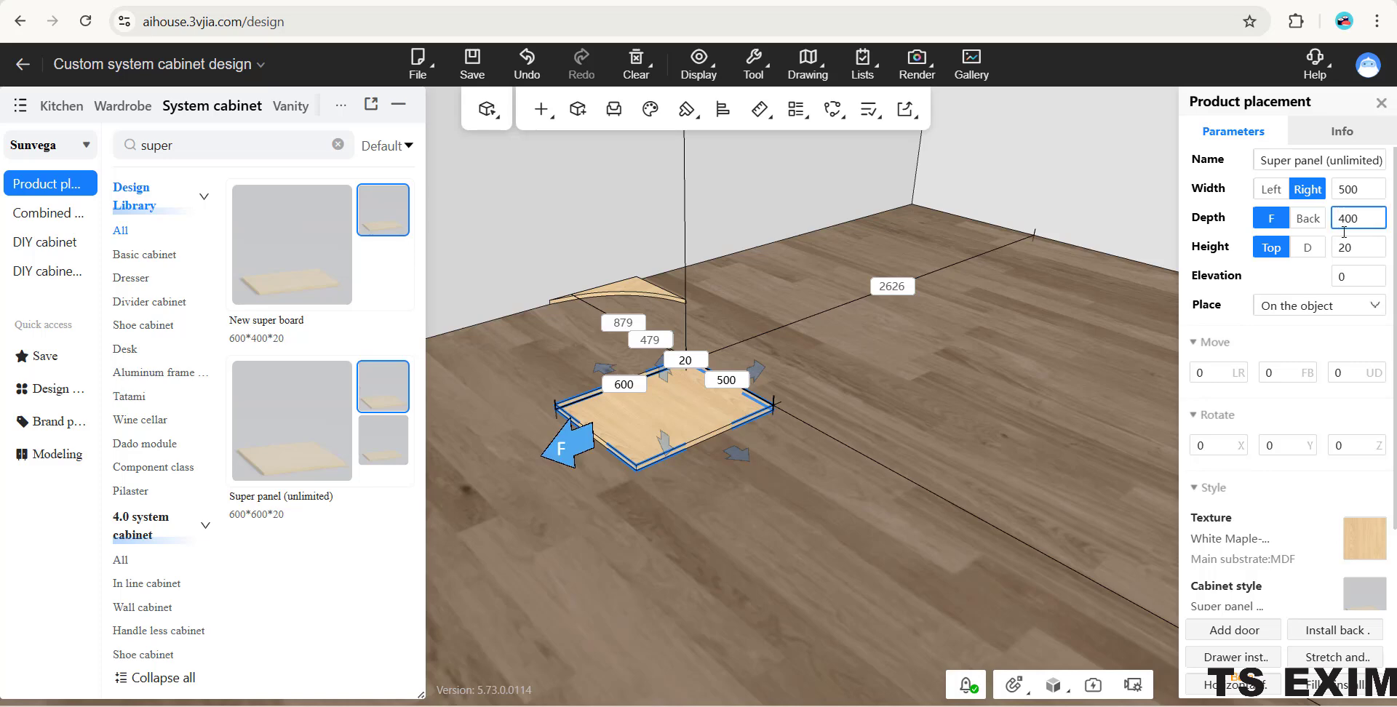
{"action": "key", "text": "Return"}
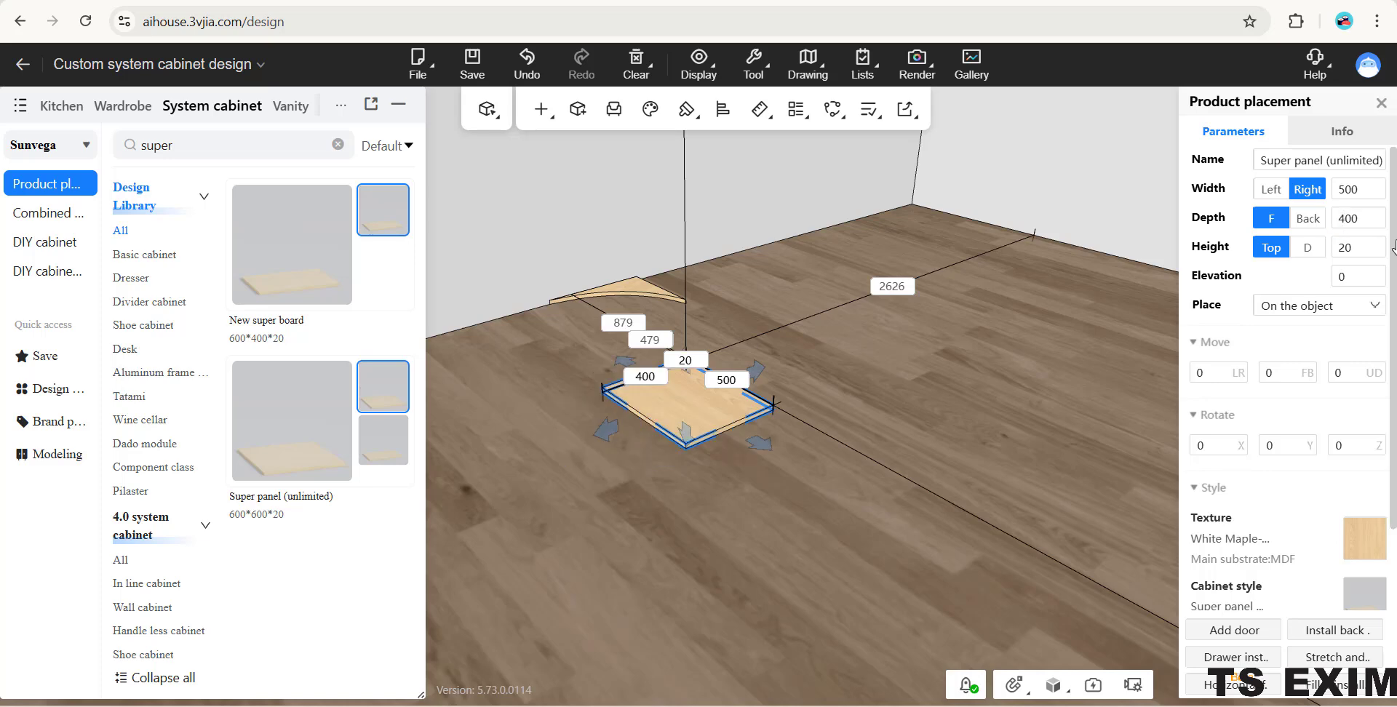
{"action": "left_click", "coordinate": [836, 330]}
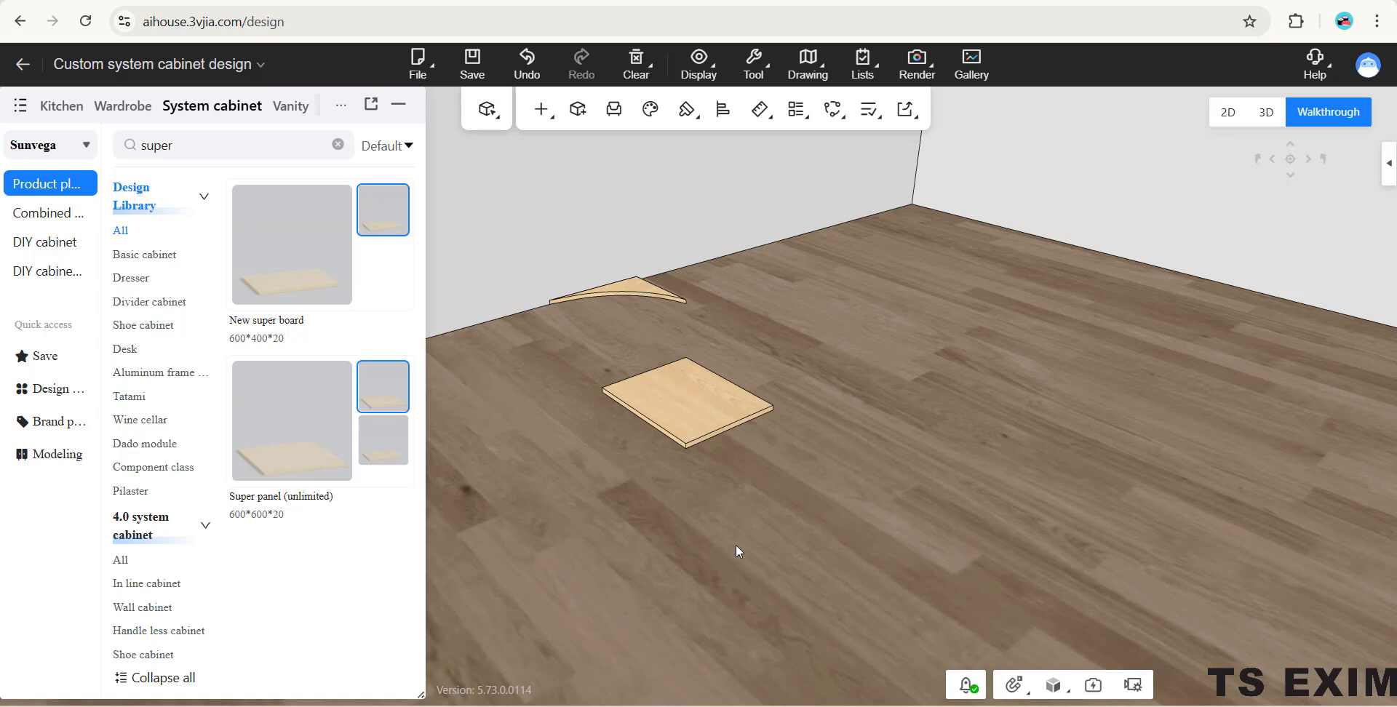
{"action": "left_click", "coordinate": [704, 377]}
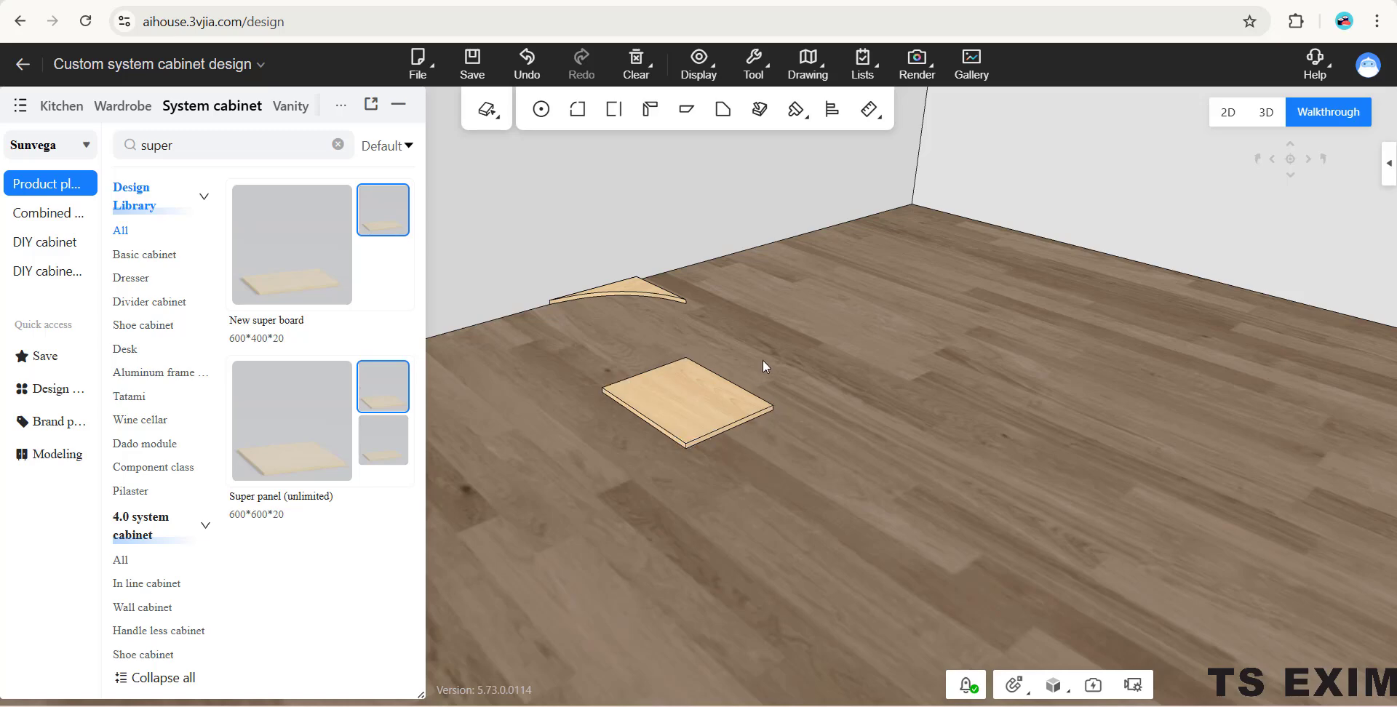
- Open the second 500 x 400 super panel, in front of the curved one, for panel shape editing
{"action": "left_click", "coordinate": [718, 433]}
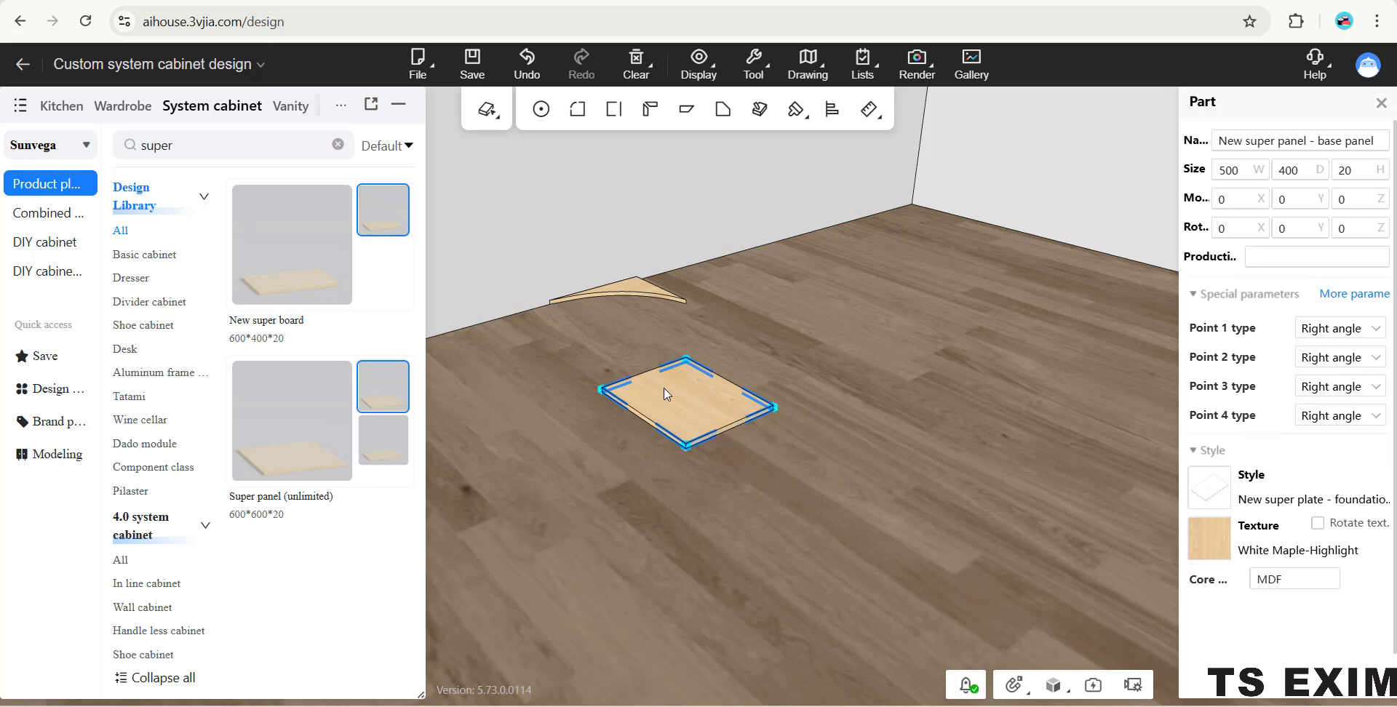
{"action": "right_click", "coordinate": [689, 392]}
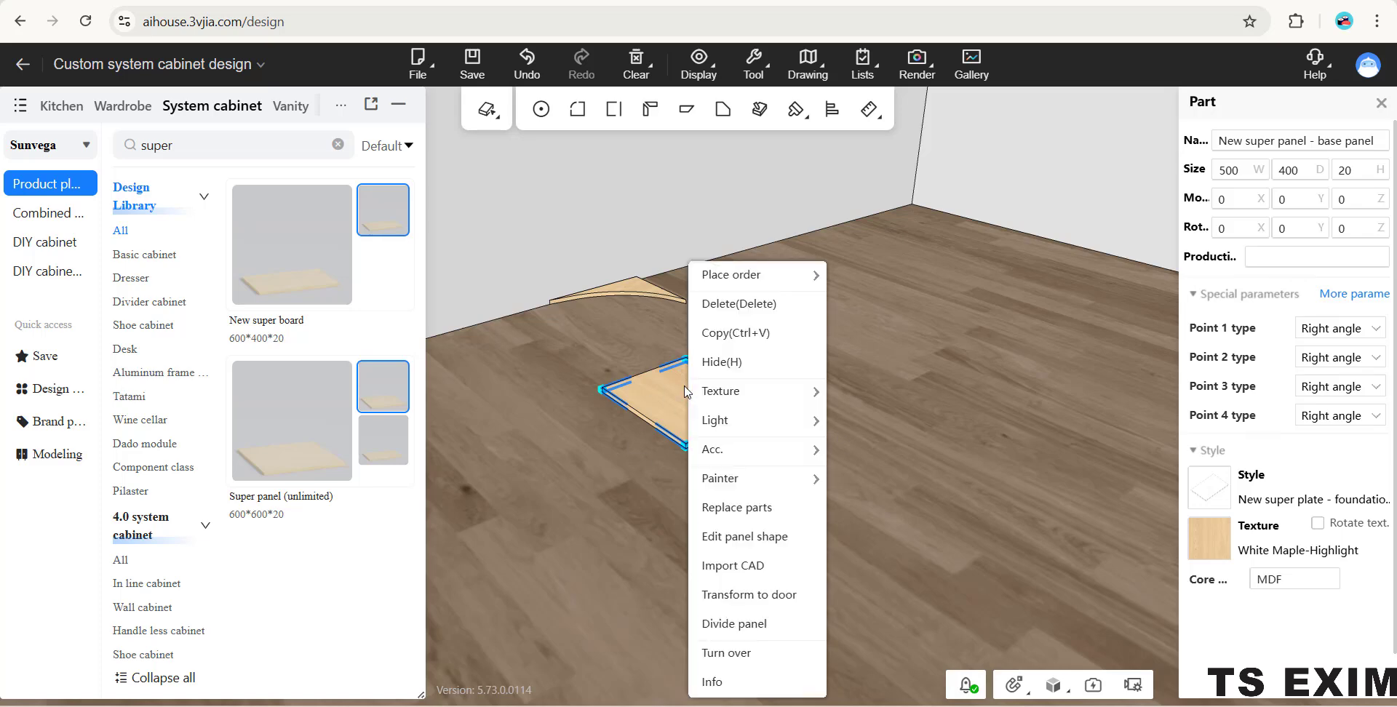
{"action": "left_click", "coordinate": [749, 547]}
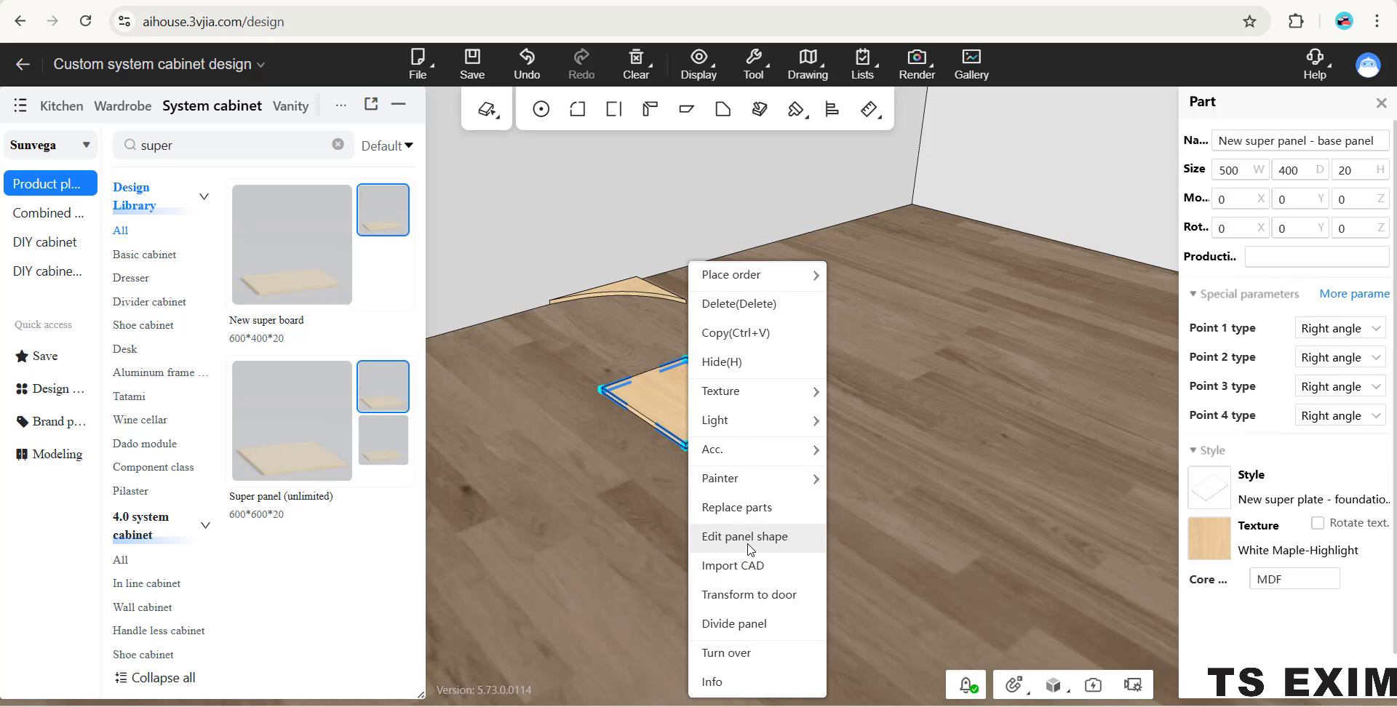
{"action": "left_click", "coordinate": [749, 547]}
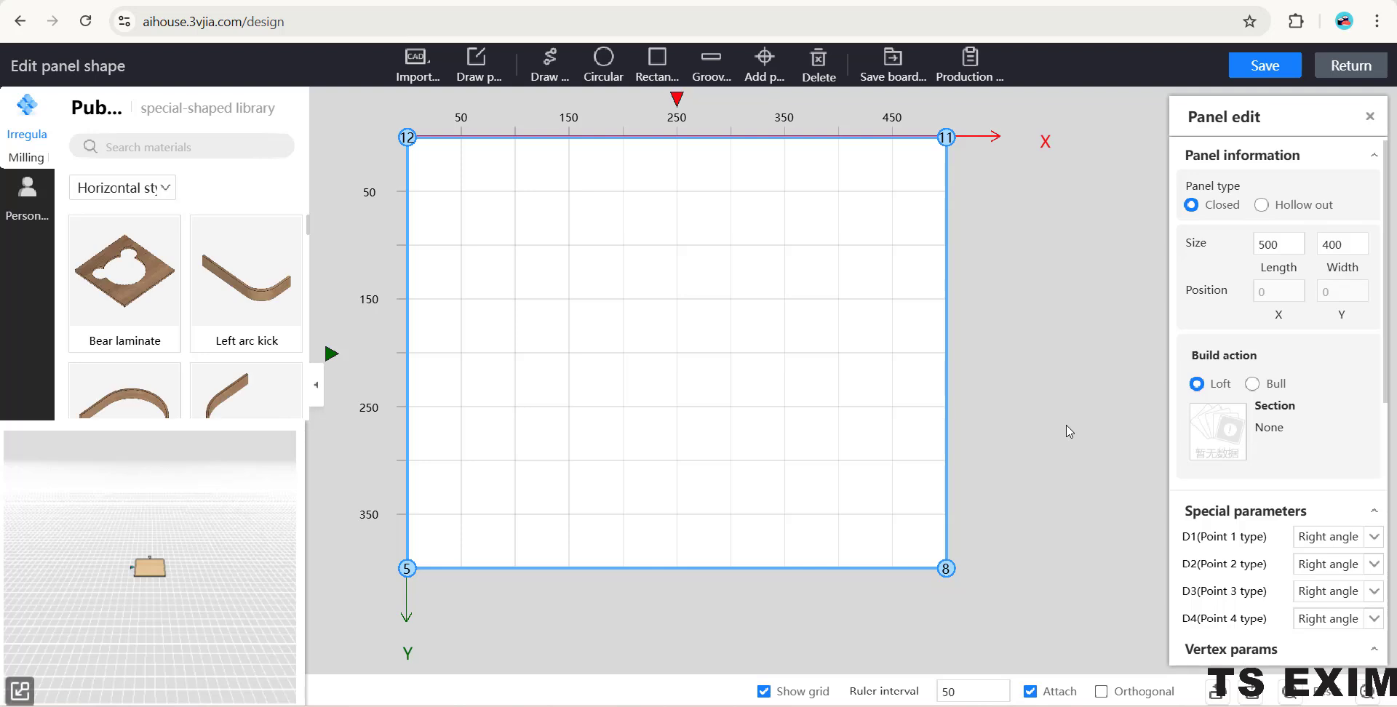
- Combine the coincident vertices at the panel outline's corner at X 0, Y 400
{"action": "left_click", "coordinate": [412, 573]}
{"action": "left_click", "coordinate": [452, 635]}
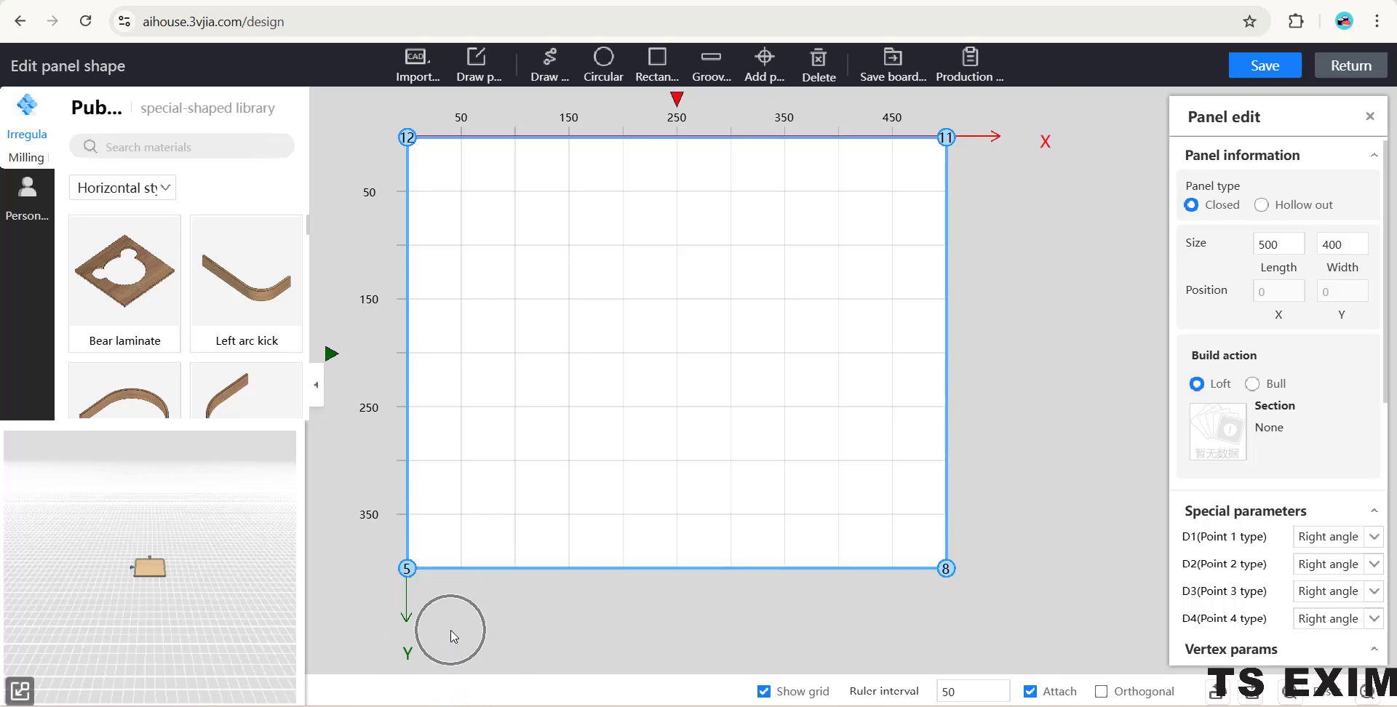
{"action": "left_click", "coordinate": [409, 577]}
{"action": "left_click", "coordinate": [409, 575]}
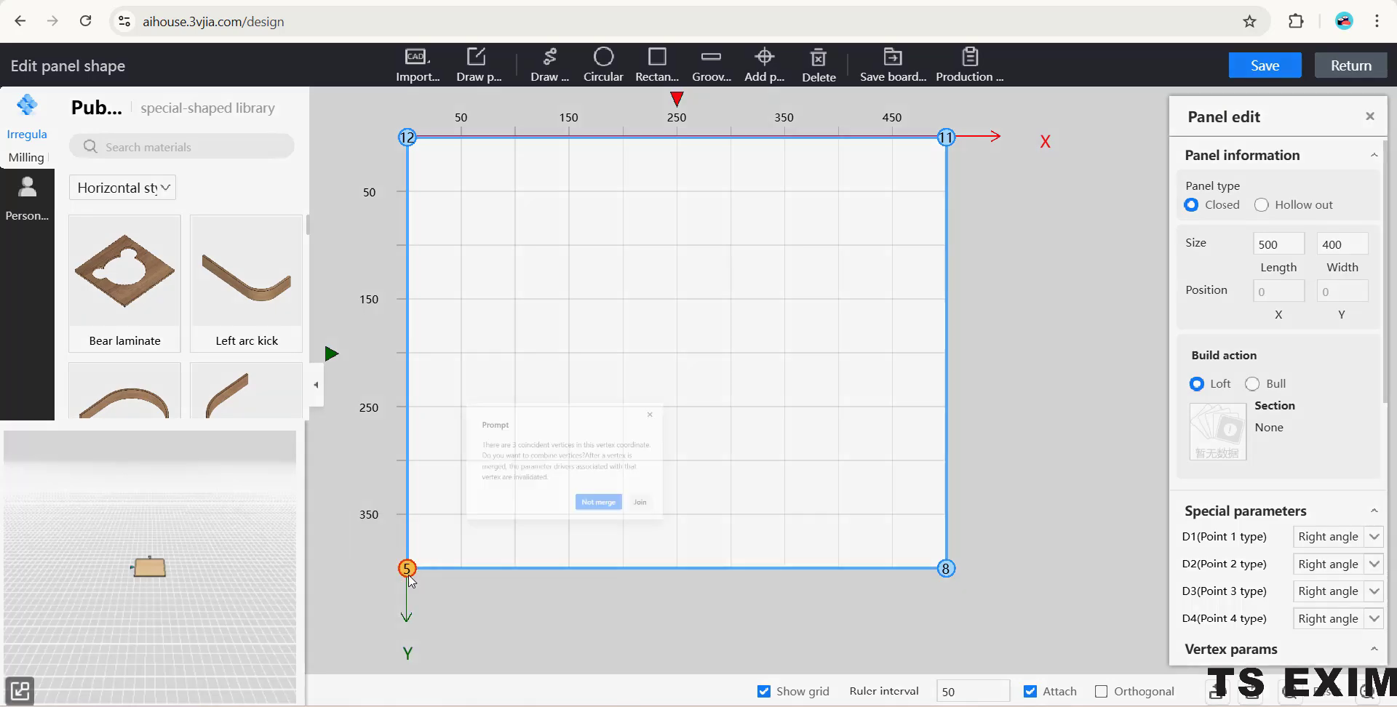
{"action": "left_click", "coordinate": [843, 446]}
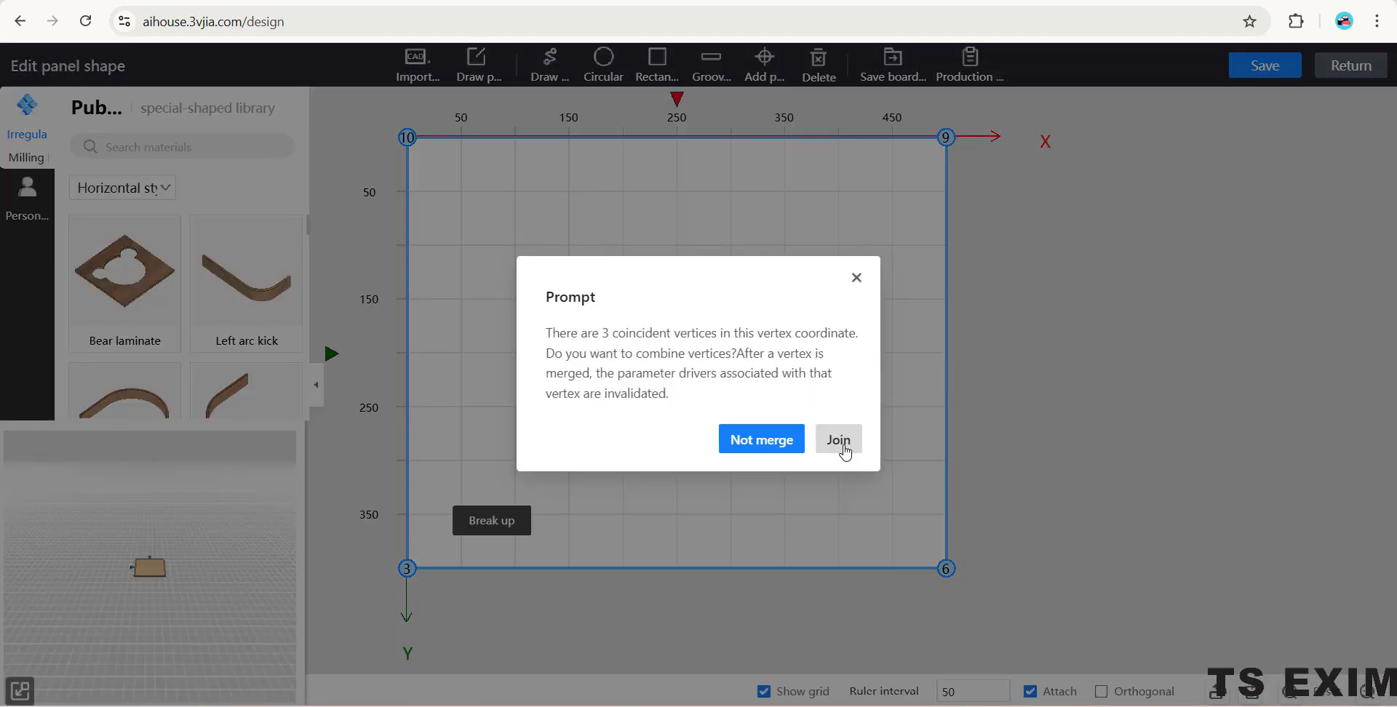
{"action": "left_click", "coordinate": [841, 441]}
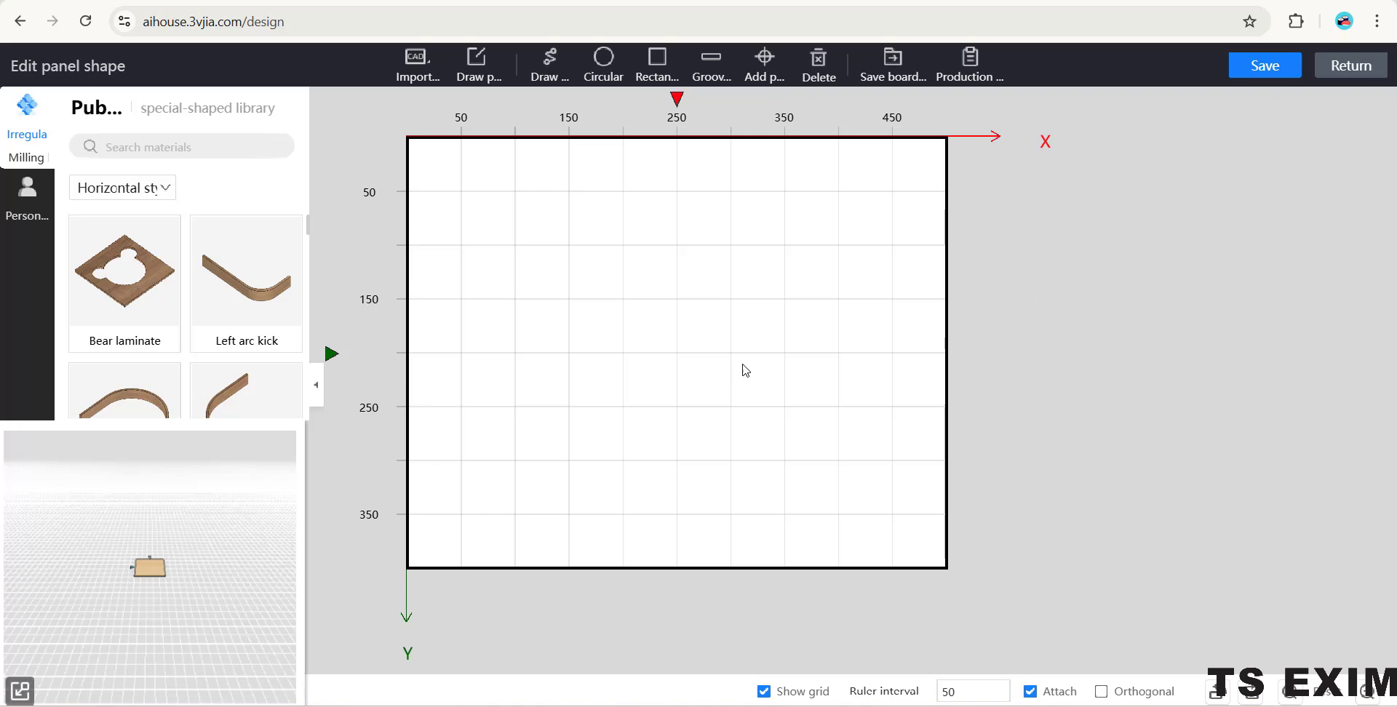
- Apply an outer fillet to the panel's corner at X 0, Y 400 with radius 300 and 20 segments
{"action": "left_click", "coordinate": [582, 397]}
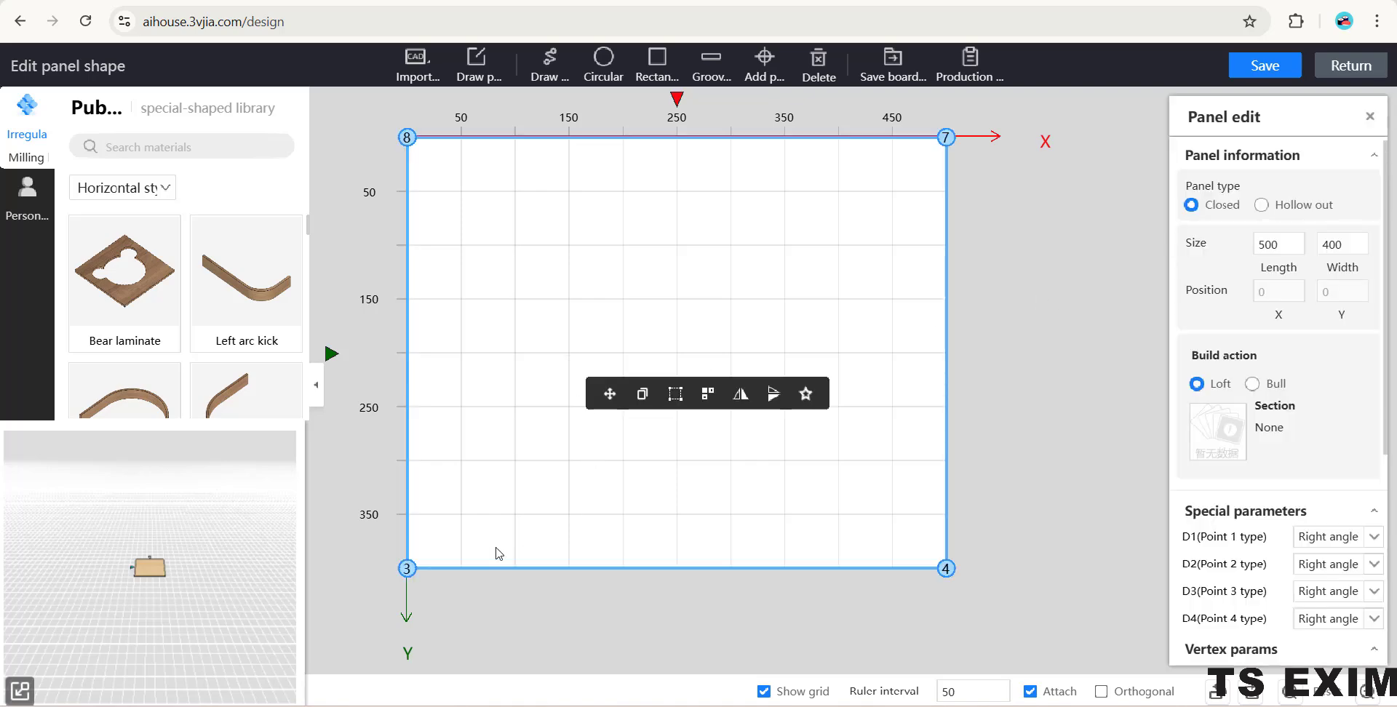
{"action": "left_click", "coordinate": [407, 569]}
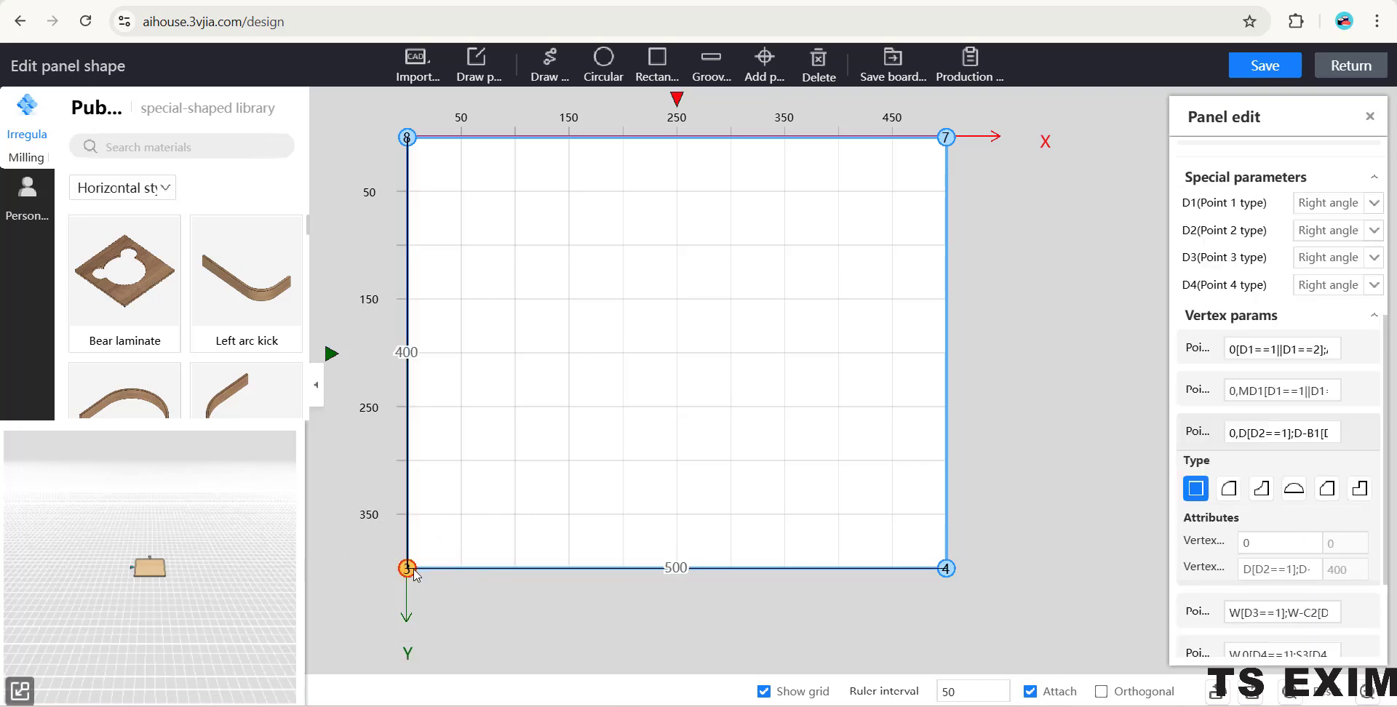
{"action": "left_click", "coordinate": [1229, 492]}
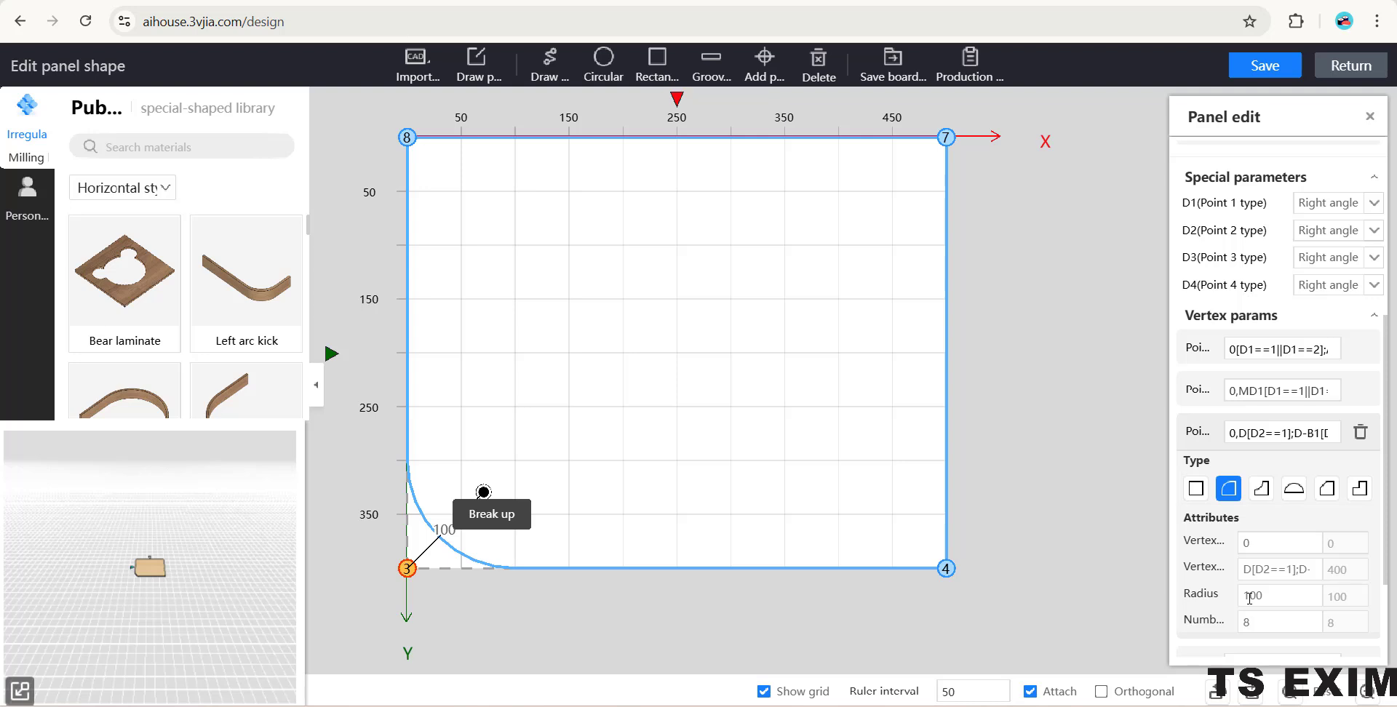
{"action": "left_click_drag", "start_coordinate": [1249, 598], "coordinate": [1240, 598]}
{"action": "type", "text": "3"}
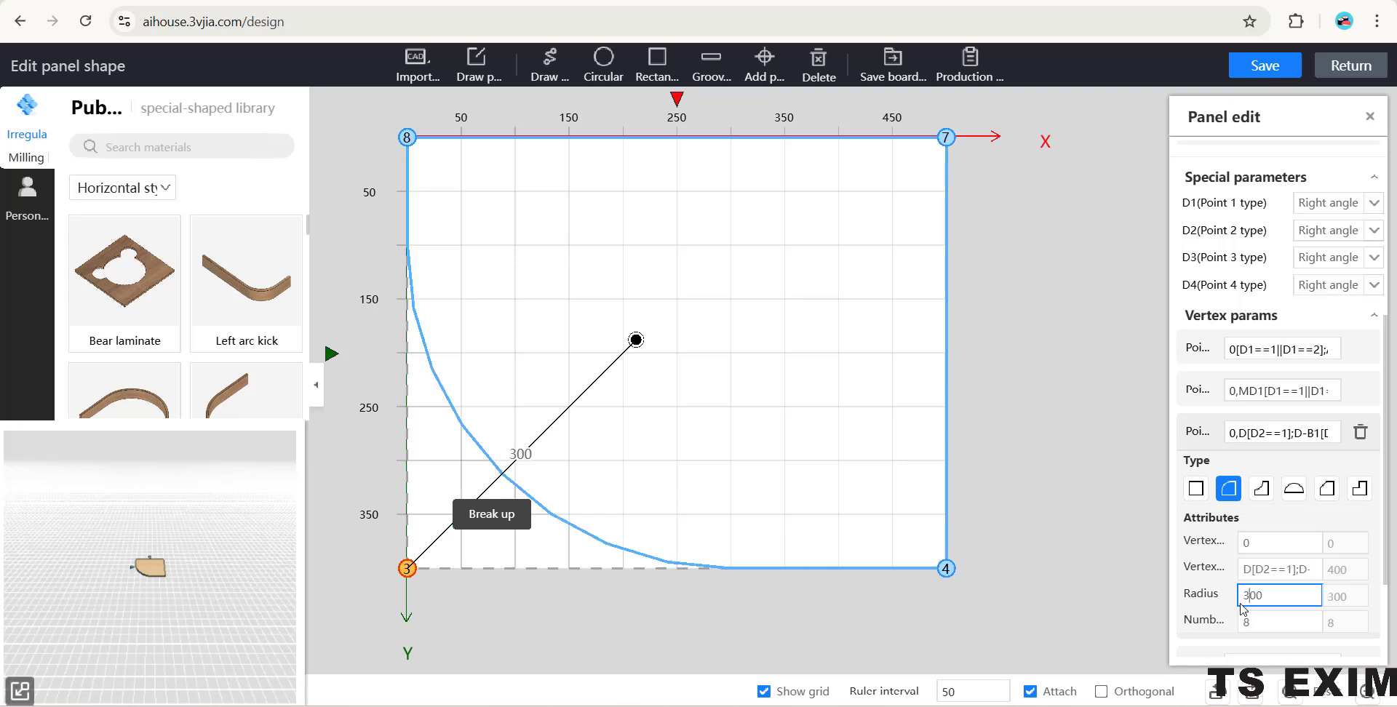
{"action": "scroll", "coordinate": [1273, 550], "scroll_direction": "down", "scroll_amount": 3}
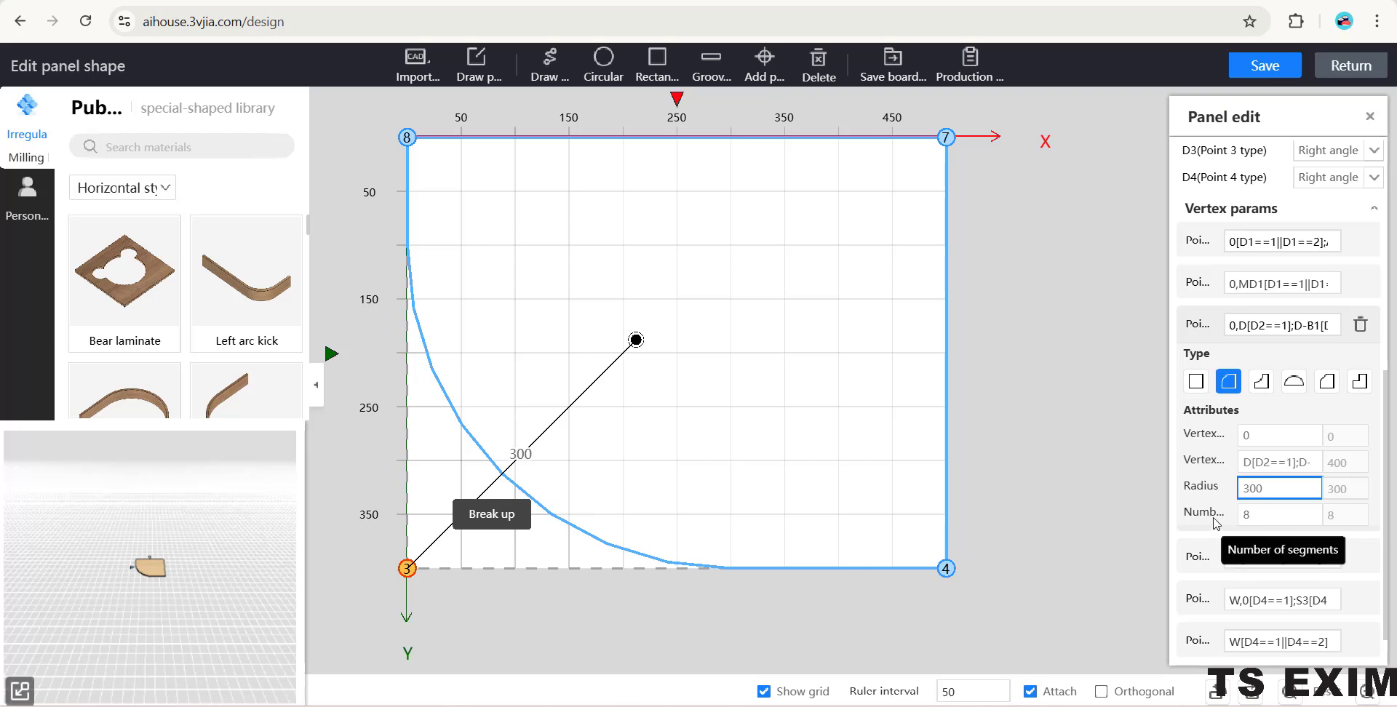
{"action": "double_click", "coordinate": [1245, 515]}
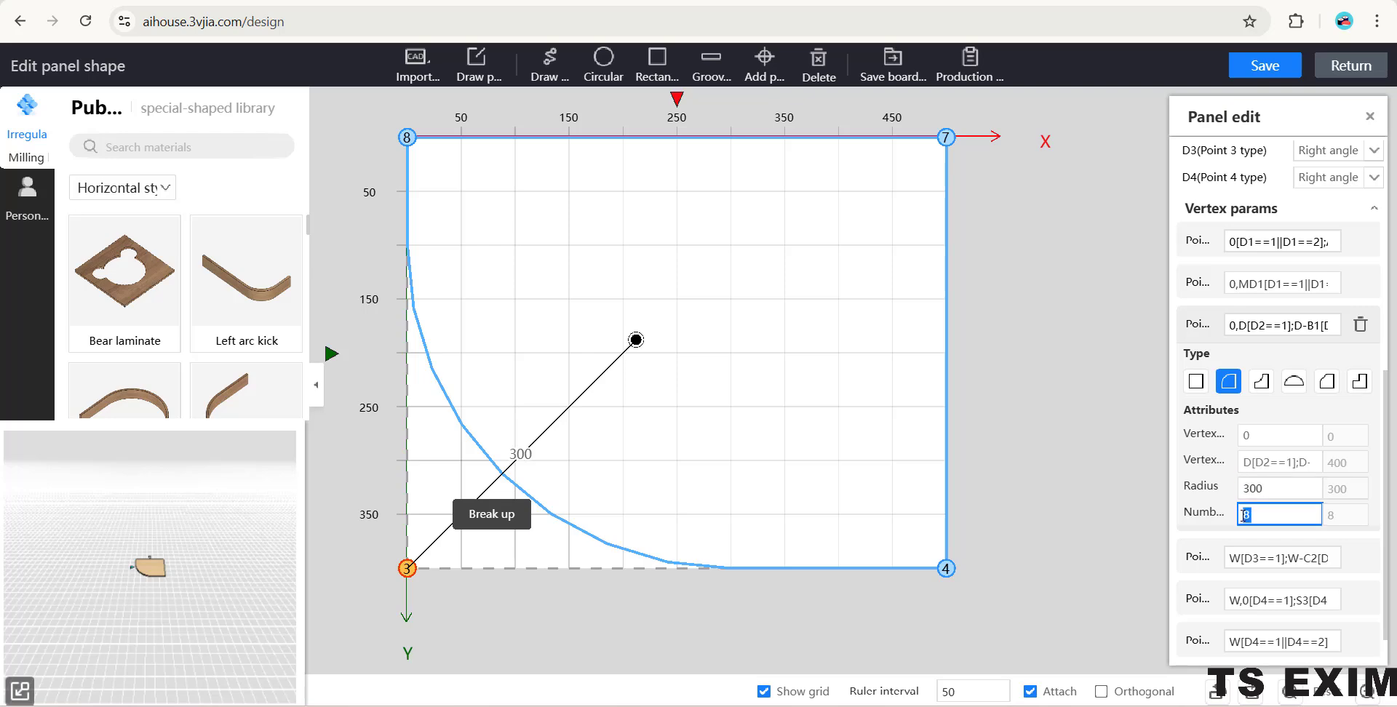
{"action": "type", "text": "20"}
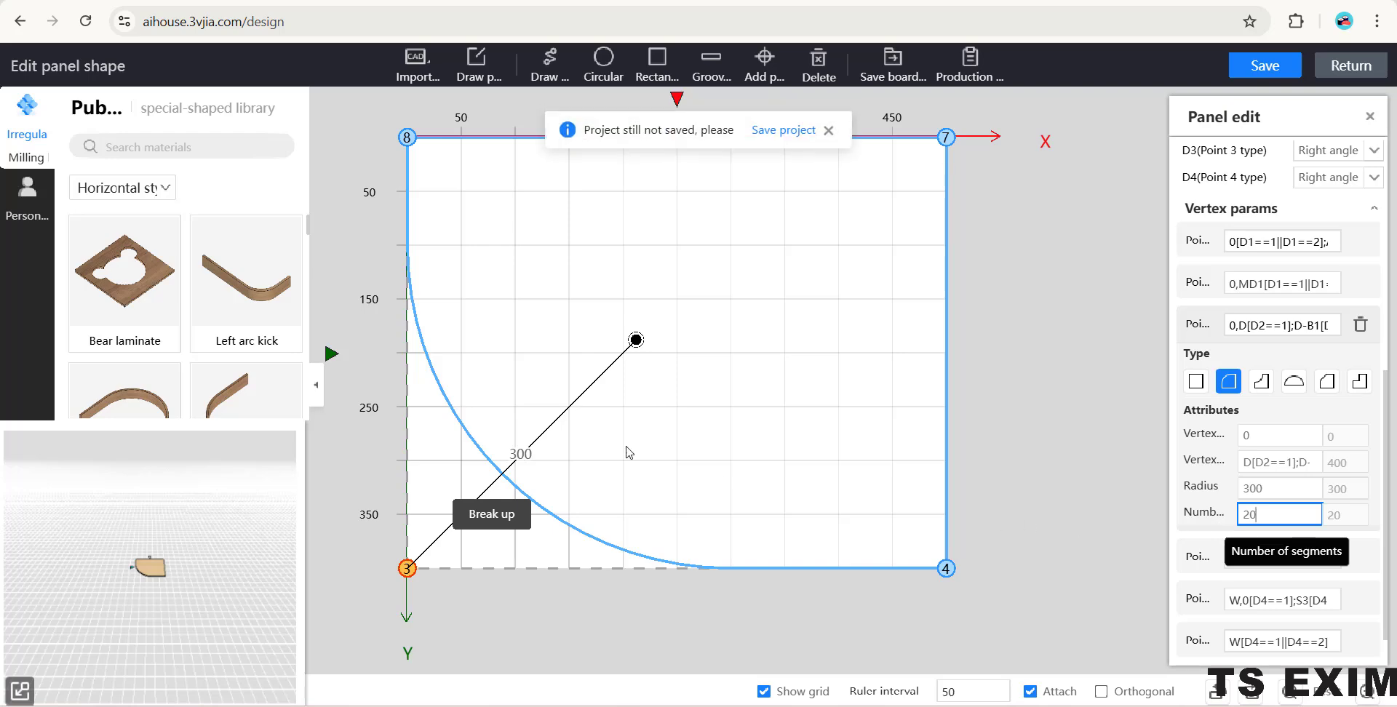
{"action": "left_click", "coordinate": [828, 130]}
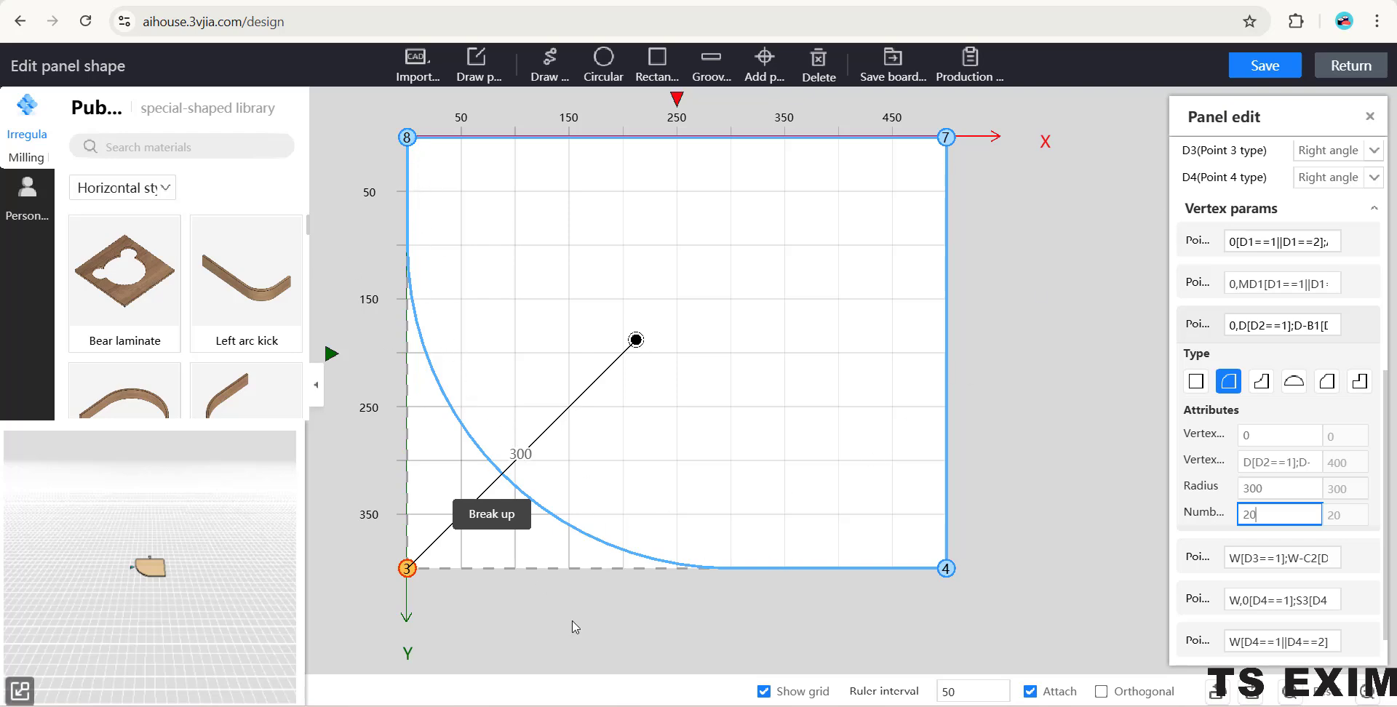
- Save the rounded panel shape and return to the room design
{"action": "left_click", "coordinate": [1253, 73]}
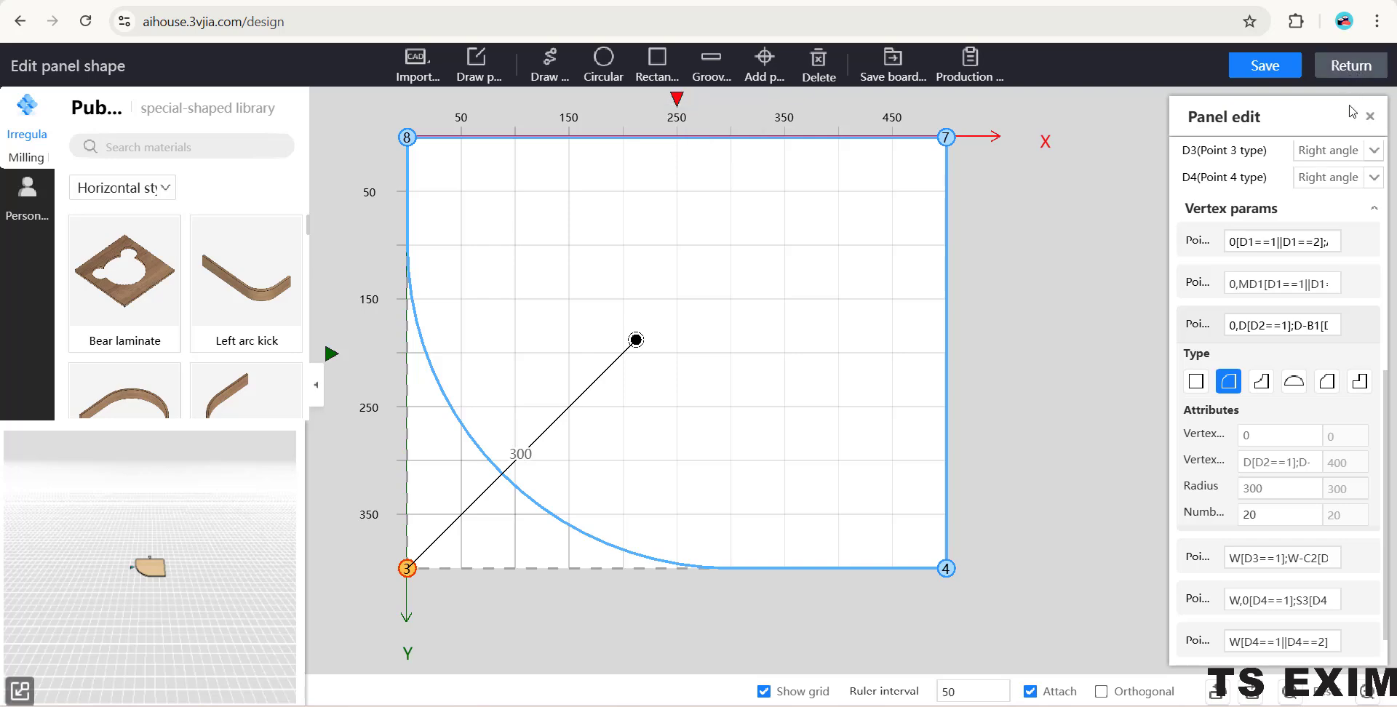
{"action": "left_click", "coordinate": [1341, 70]}
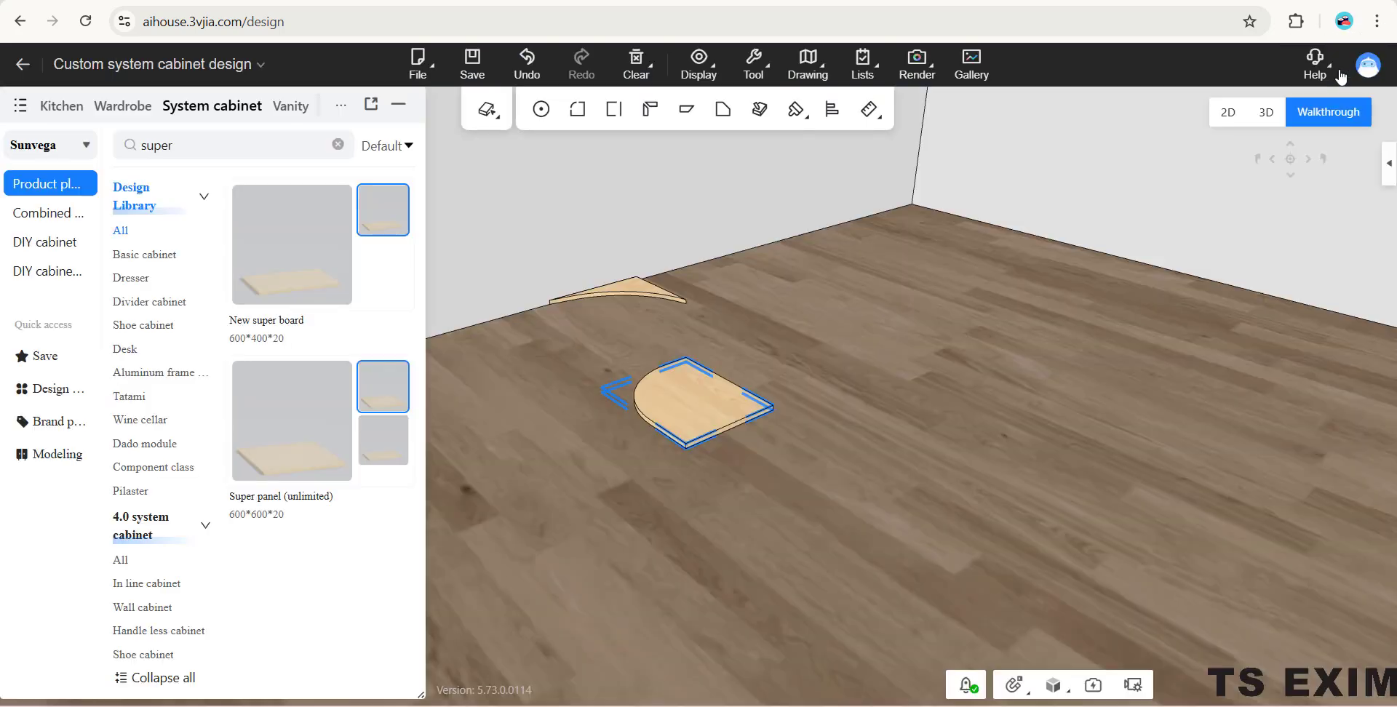
{"action": "mouse_move", "coordinate": [920, 350]}
{"action": "left_mouse_down"}
{"action": "mouse_move", "coordinate": [888, 330]}
{"action": "mouse_move", "coordinate": [888, 417]}
{"action": "mouse_move", "coordinate": [908, 356]}
{"action": "left_mouse_up"}
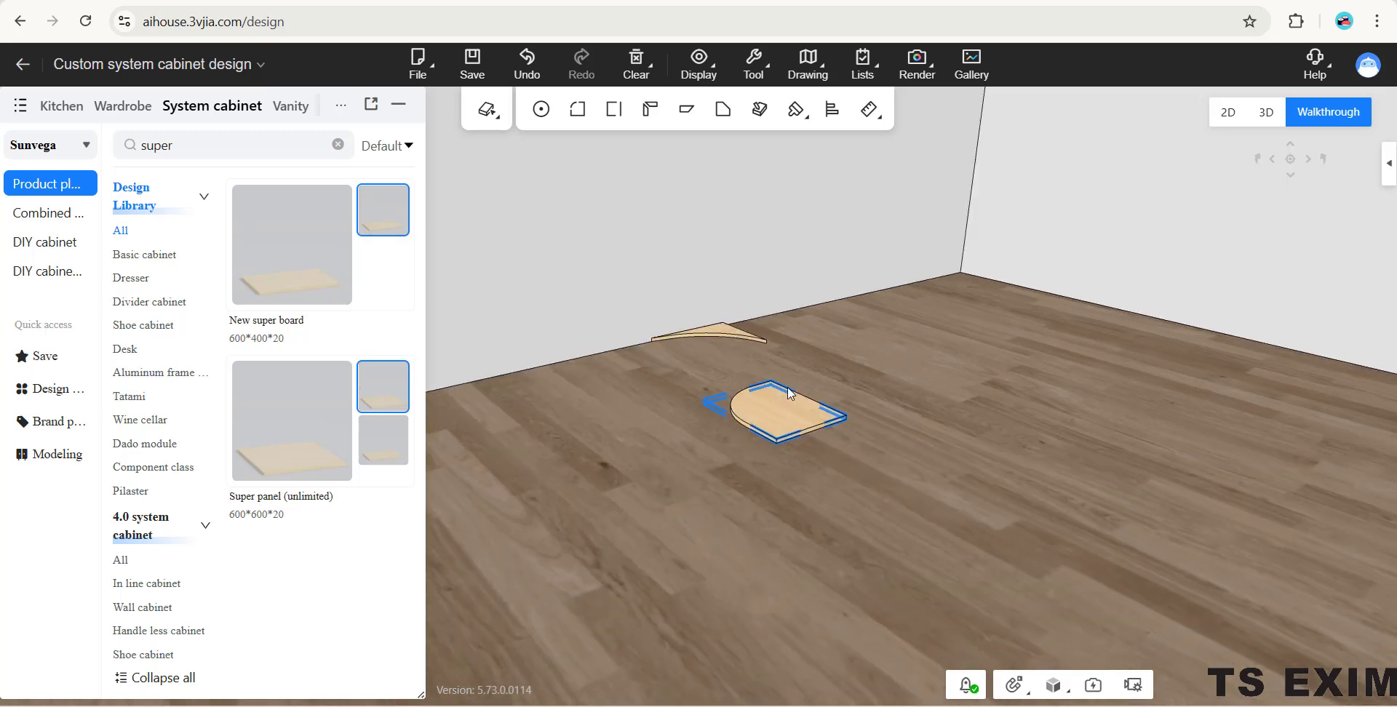
{"action": "left_click_drag", "start_coordinate": [791, 393], "coordinate": [582, 393]}
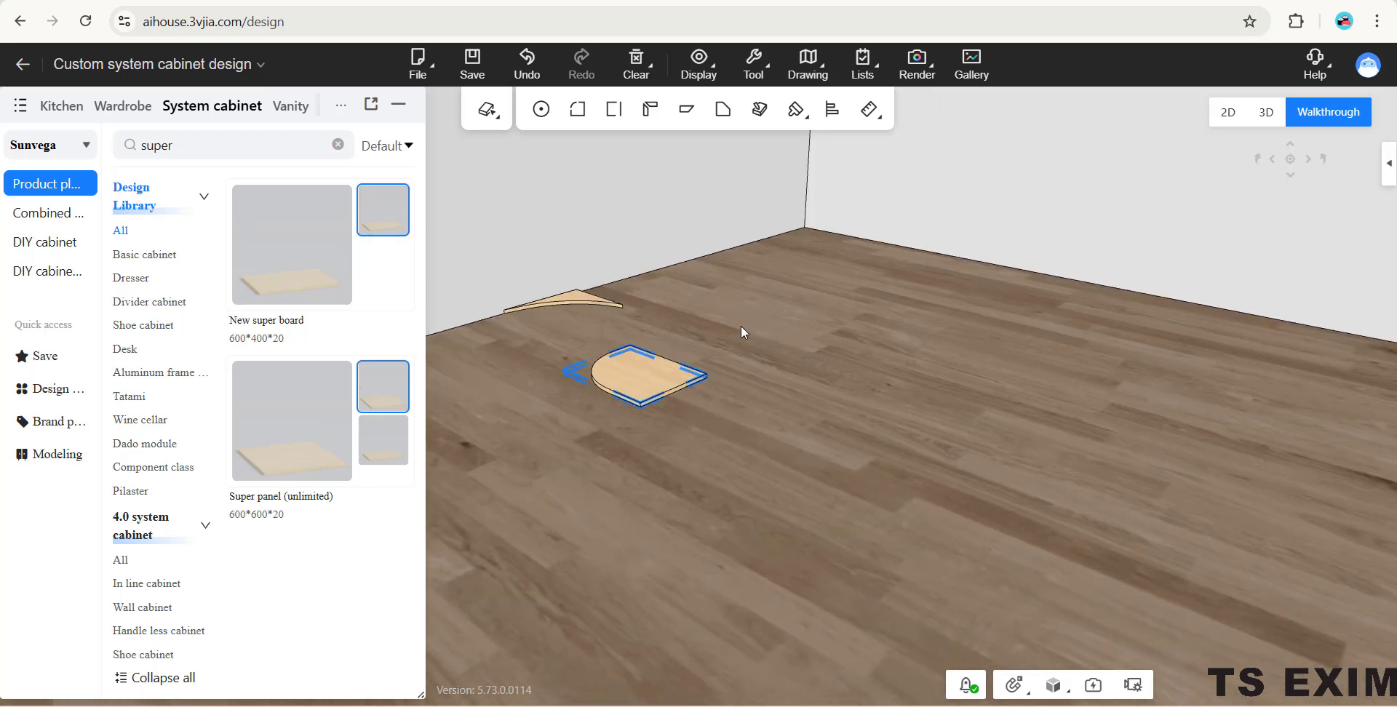
{"action": "left_click_drag", "start_coordinate": [741, 326], "coordinate": [753, 335]}
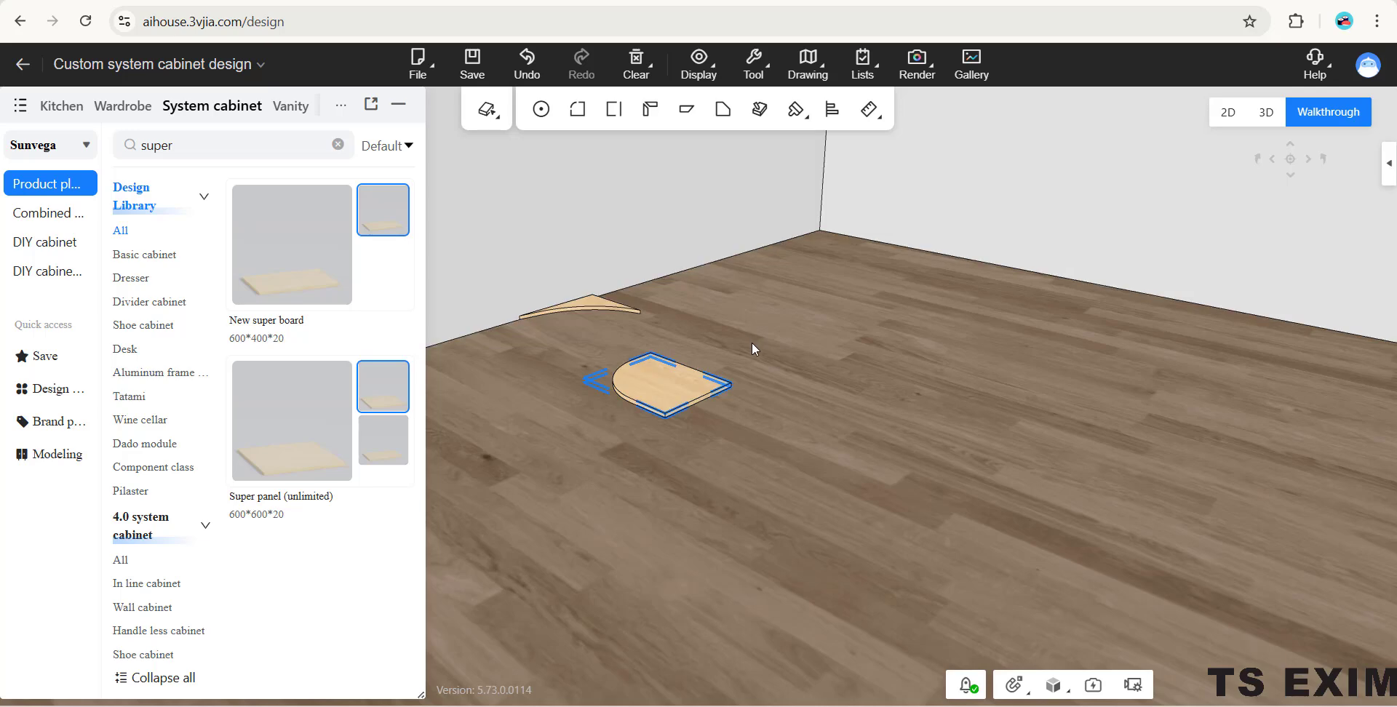
{"action": "left_click", "coordinate": [753, 343]}
- Raise the concave curved panel from the floor to an elevation of about 1917 using three-axis movement
{"action": "left_click_drag", "start_coordinate": [785, 421], "coordinate": [743, 258]}
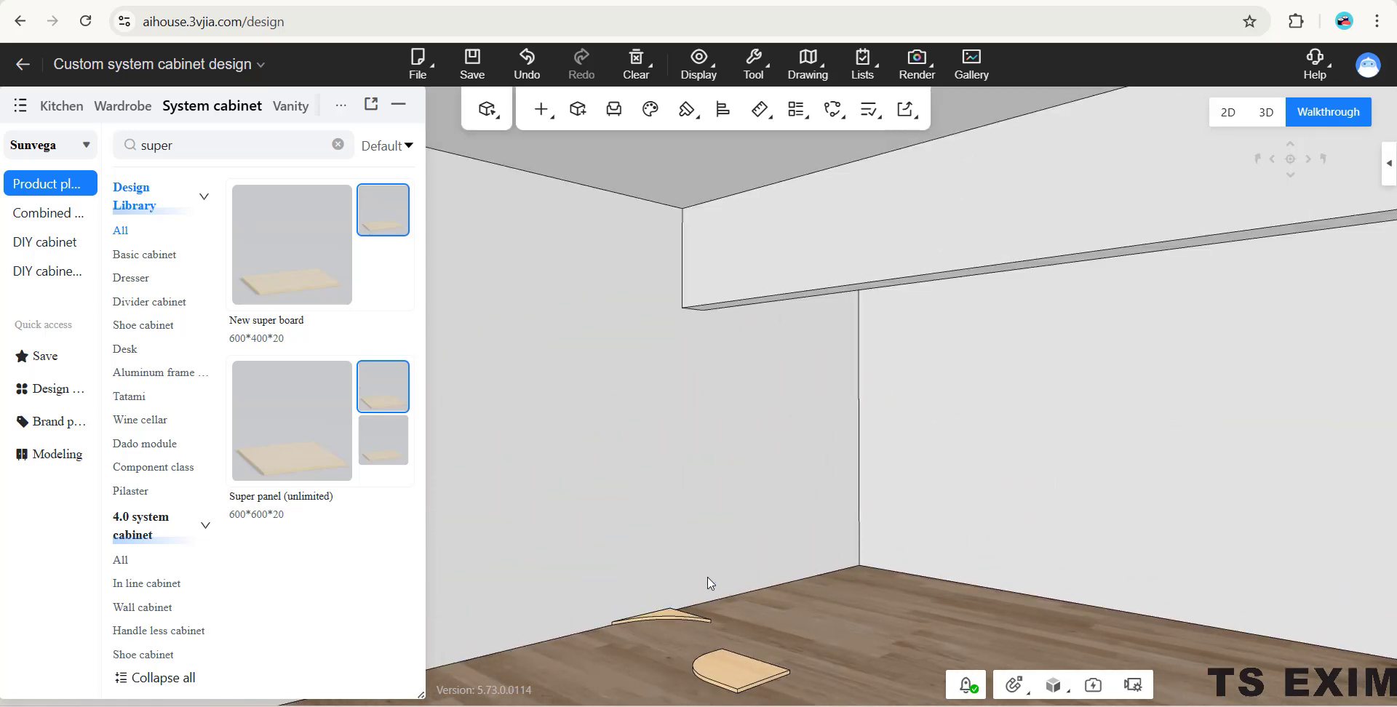
{"action": "left_click", "coordinate": [674, 612]}
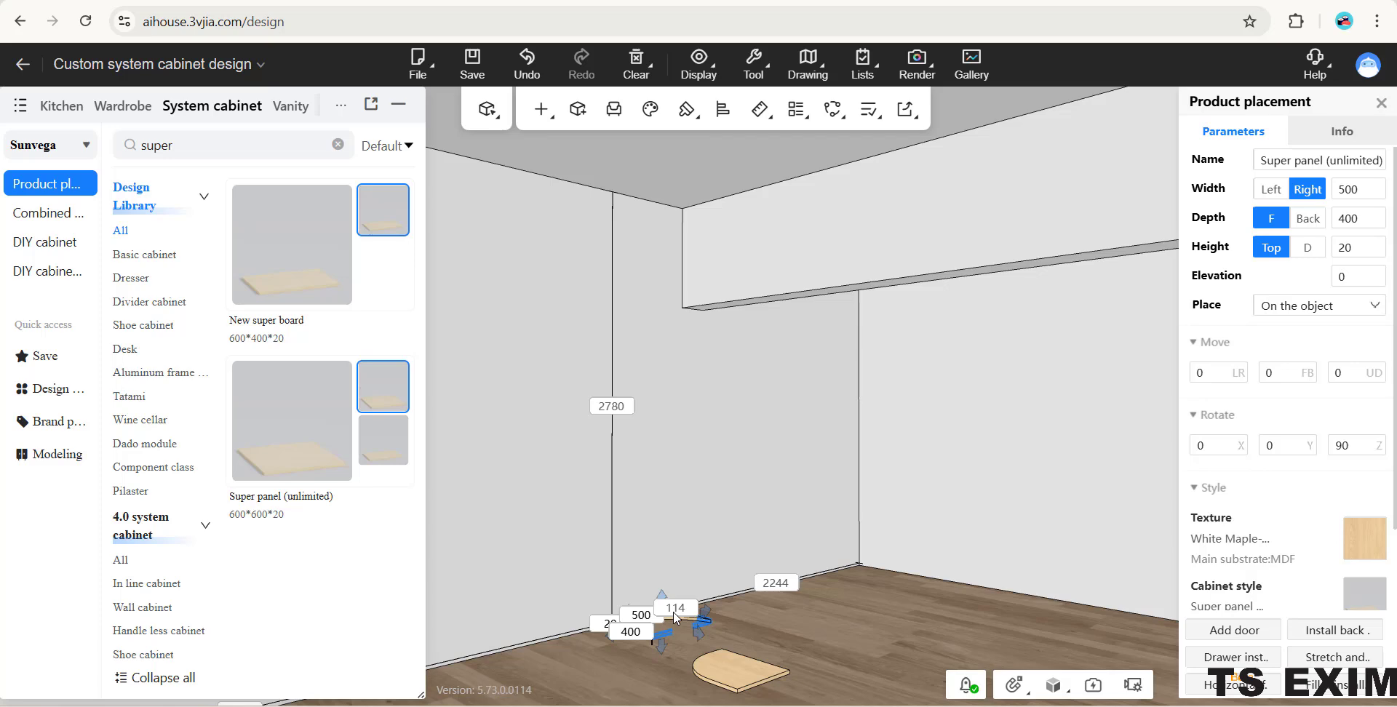
{"action": "key", "text": "m"}
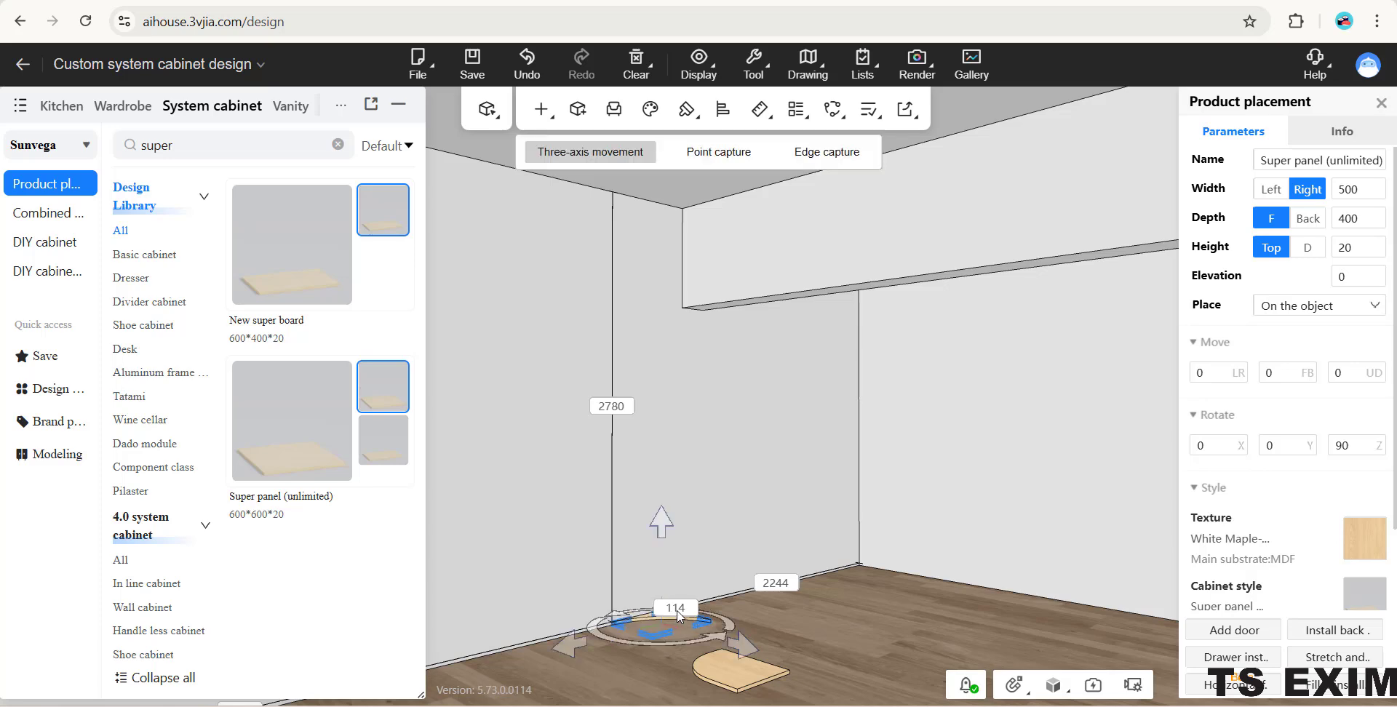
{"action": "left_click_drag", "start_coordinate": [666, 532], "coordinate": [681, 248]}
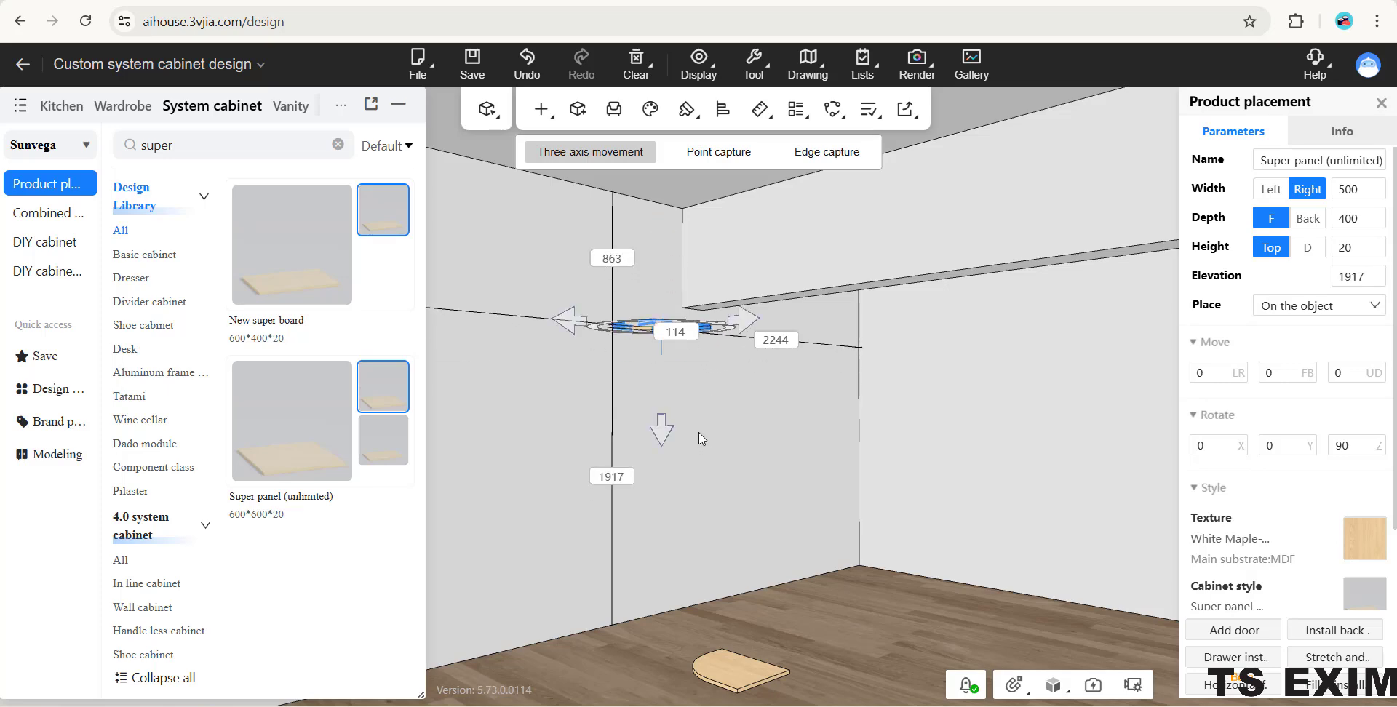
- Raise the round-cornered panel from the floor to an elevation of about 1490
{"action": "right_click_drag", "start_coordinate": [726, 389], "coordinate": [734, 483]}
{"action": "left_click", "coordinate": [743, 593]}
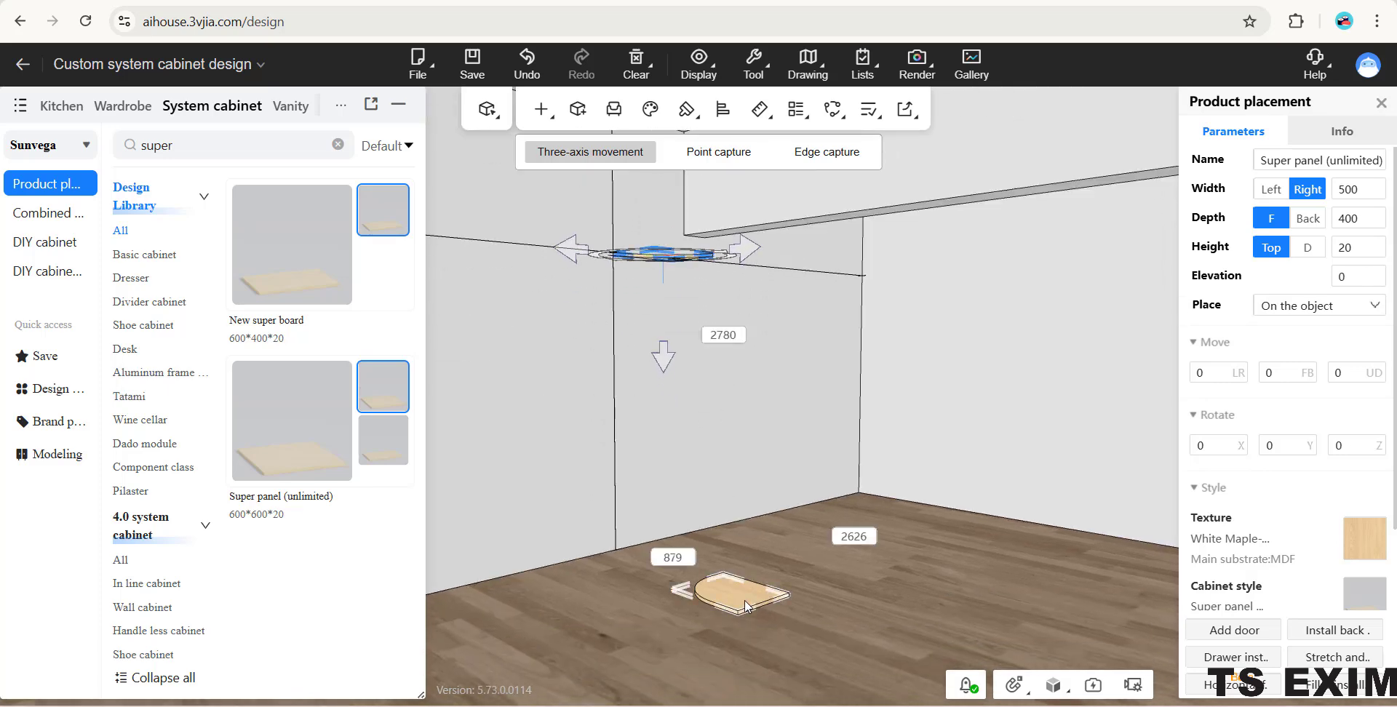
{"action": "left_click_drag", "start_coordinate": [731, 494], "coordinate": [740, 189]}
{"action": "right_click_drag", "start_coordinate": [734, 388], "coordinate": [703, 327]}
{"action": "left_click_drag", "start_coordinate": [707, 336], "coordinate": [708, 366]}
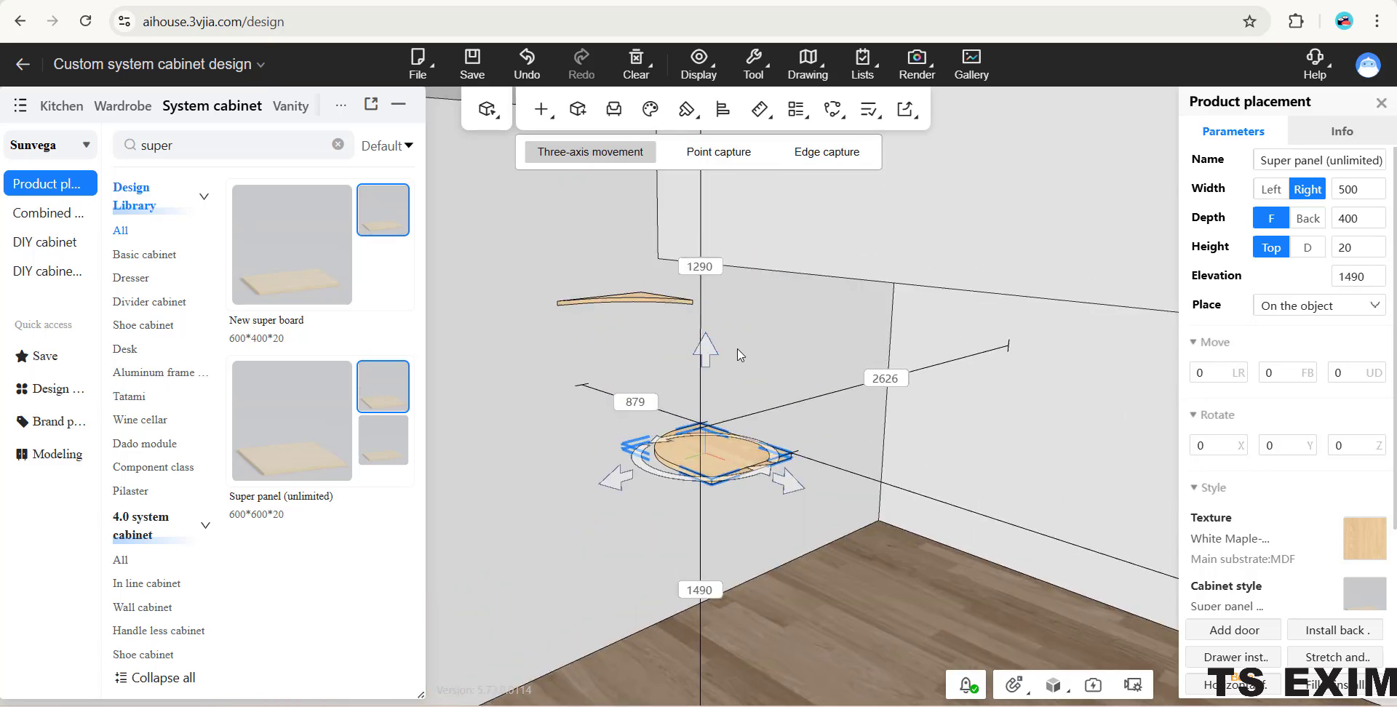
{"action": "left_click", "coordinate": [736, 349]}
- Rotate the concave curved panel 90 degrees about its X axis so that it stands upright
{"action": "left_click", "coordinate": [650, 300]}
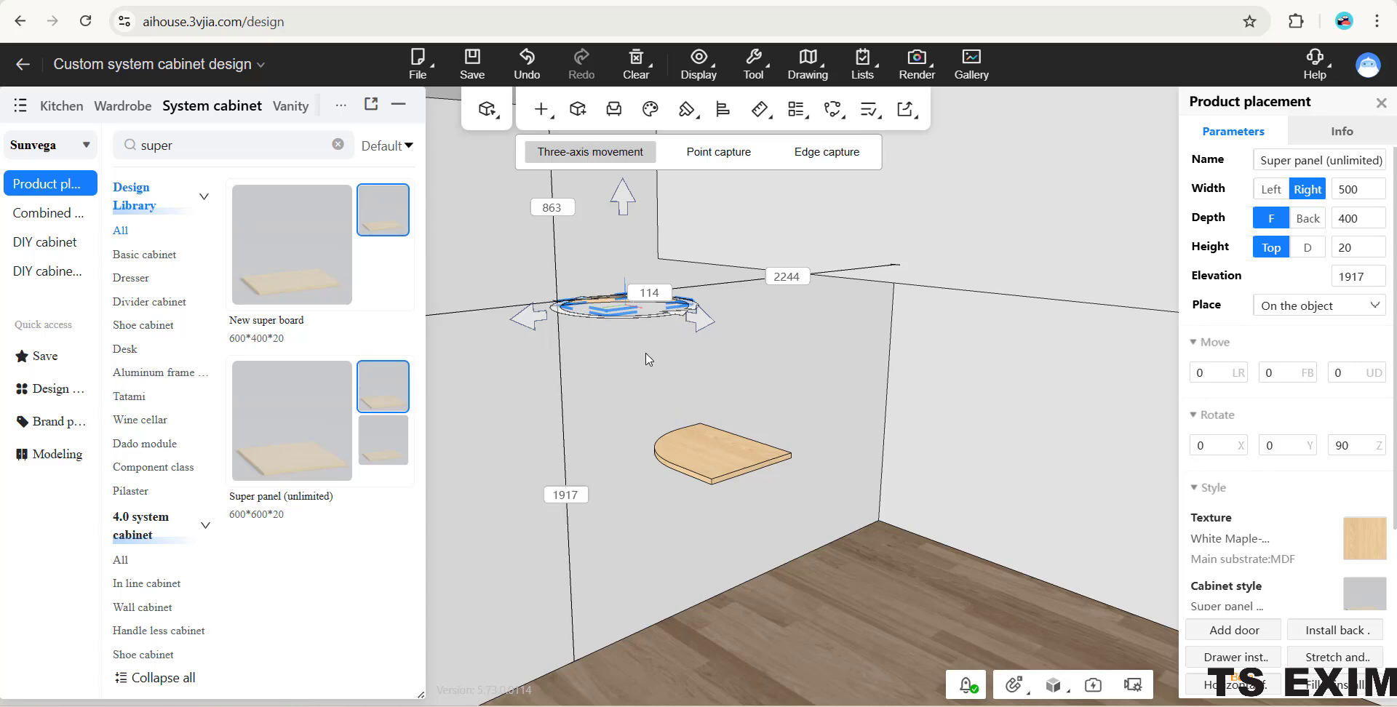
{"action": "key", "text": "space"}
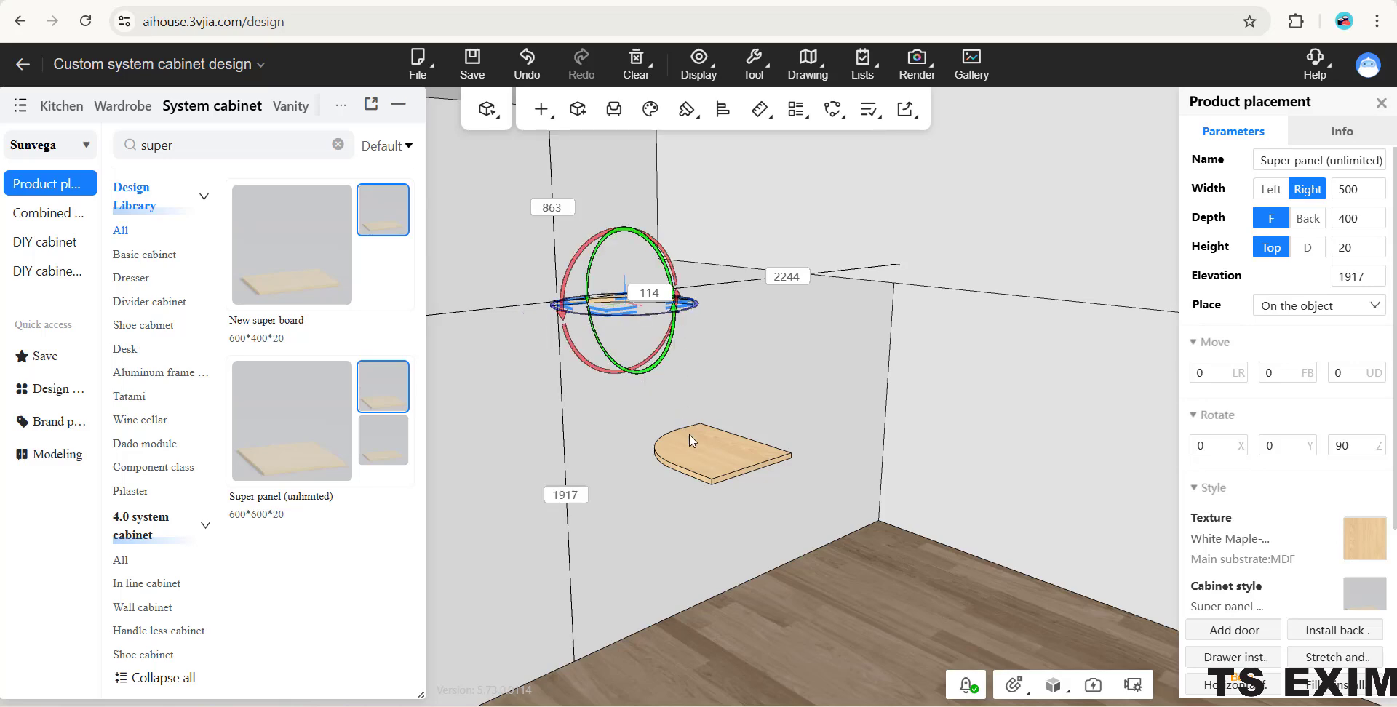
{"action": "scroll", "coordinate": [587, 564], "scroll_direction": "up", "scroll_amount": 3}
{"action": "left_click_drag", "start_coordinate": [688, 485], "coordinate": [873, 538]}
{"action": "right_click_drag", "start_coordinate": [623, 306], "coordinate": [696, 347]}
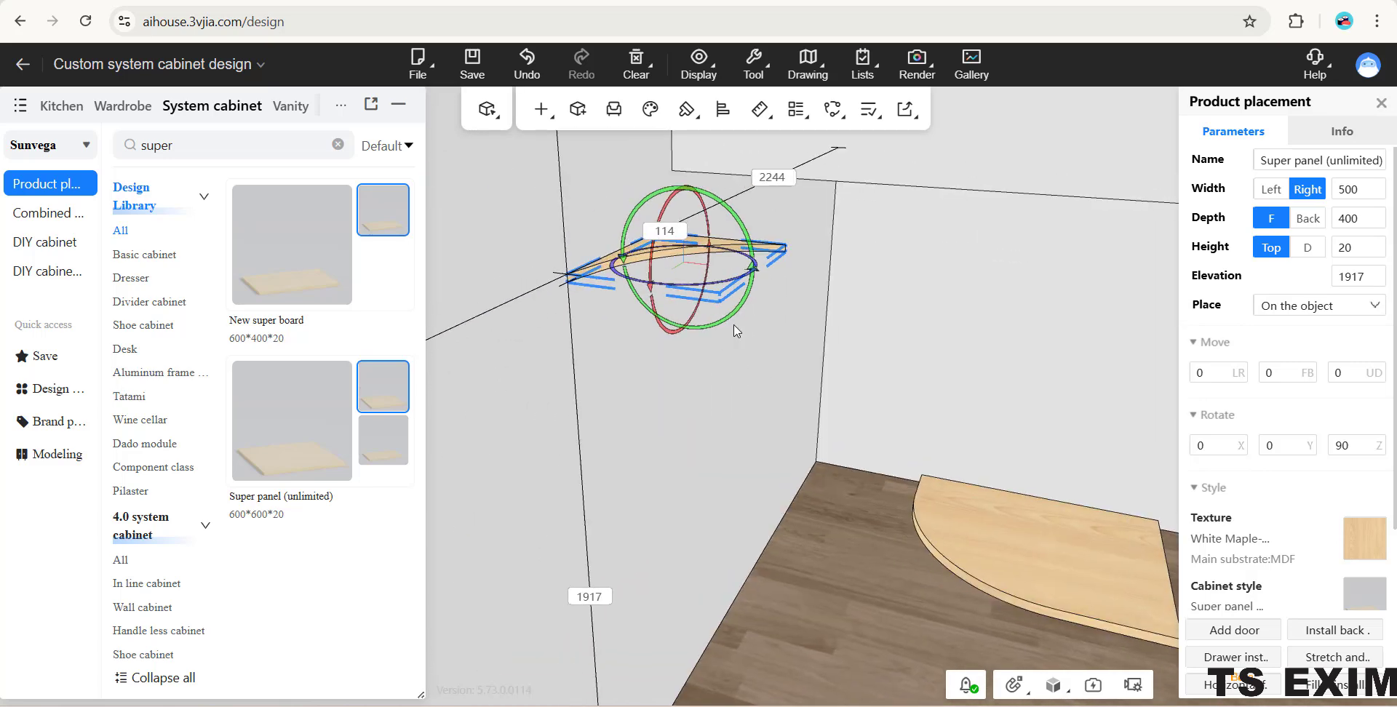
{"action": "left_click_drag", "start_coordinate": [736, 216], "coordinate": [790, 376]}
{"action": "left_click", "coordinate": [778, 412]}
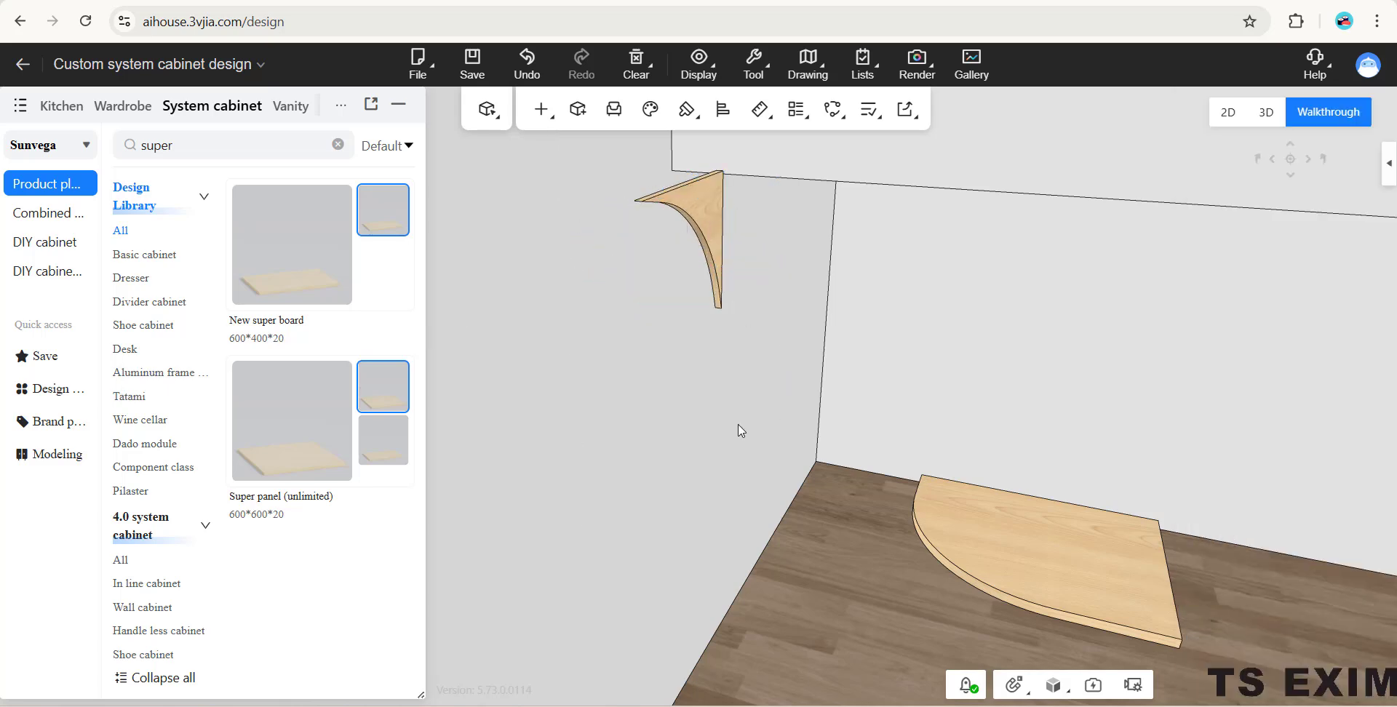
- Rotate the round-cornered panel upright with its rounded corner at the upper end
{"action": "left_click_drag", "start_coordinate": [685, 404], "coordinate": [646, 365]}
{"action": "left_click", "coordinate": [644, 386]}
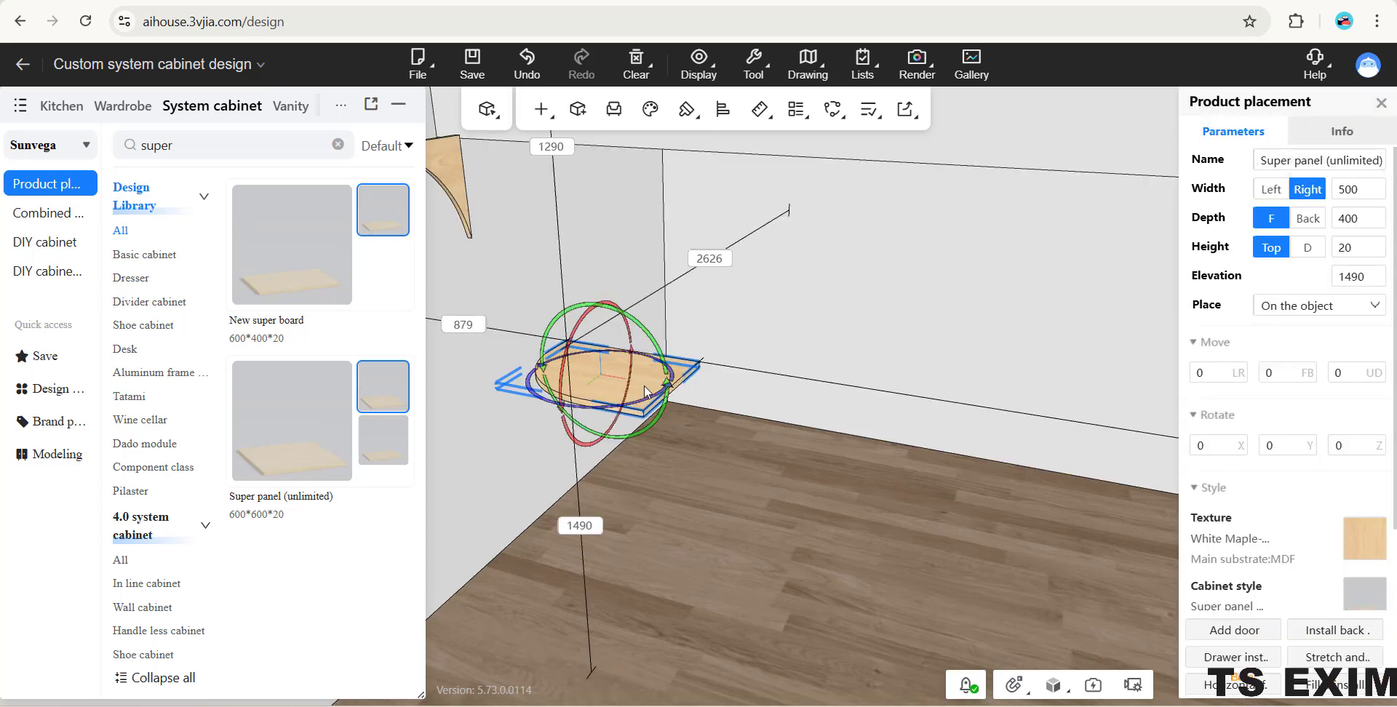
{"action": "left_click", "coordinate": [651, 340]}
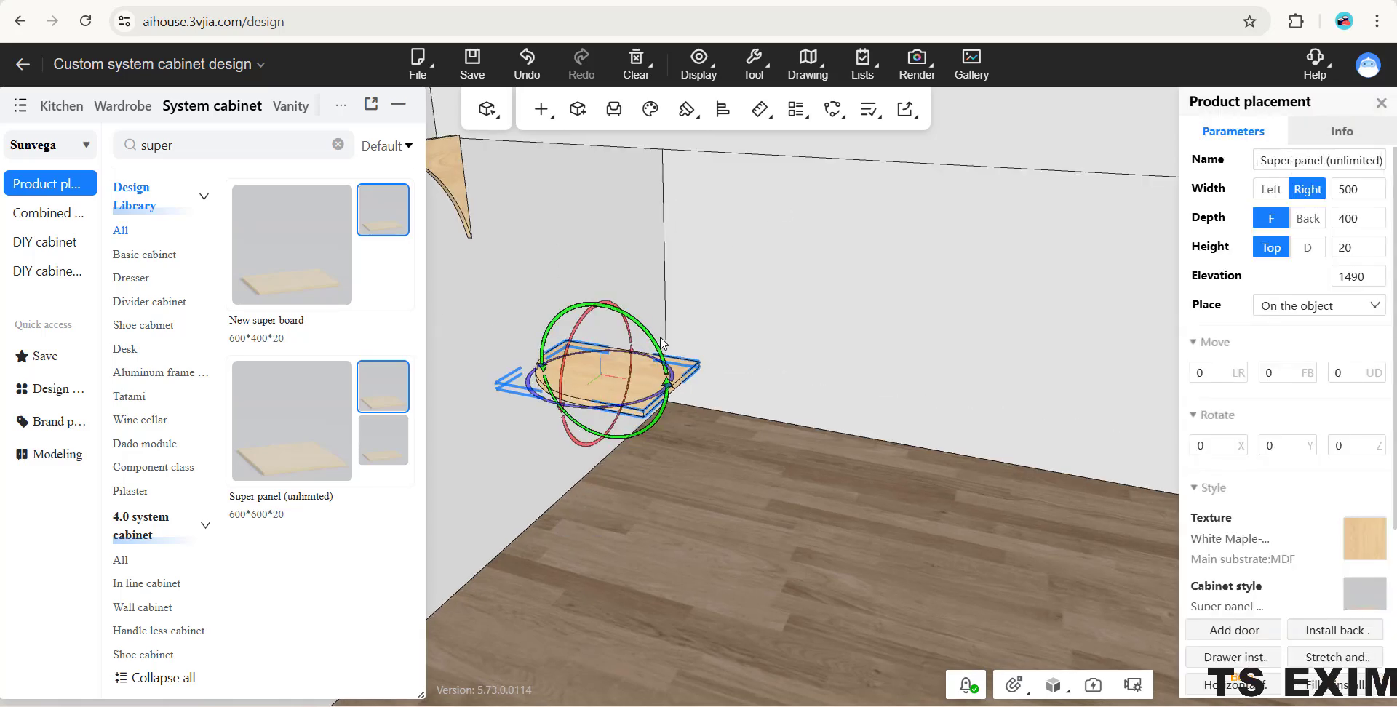
{"action": "left_click_drag", "start_coordinate": [653, 342], "coordinate": [697, 507]}
{"action": "left_click", "coordinate": [696, 505]}
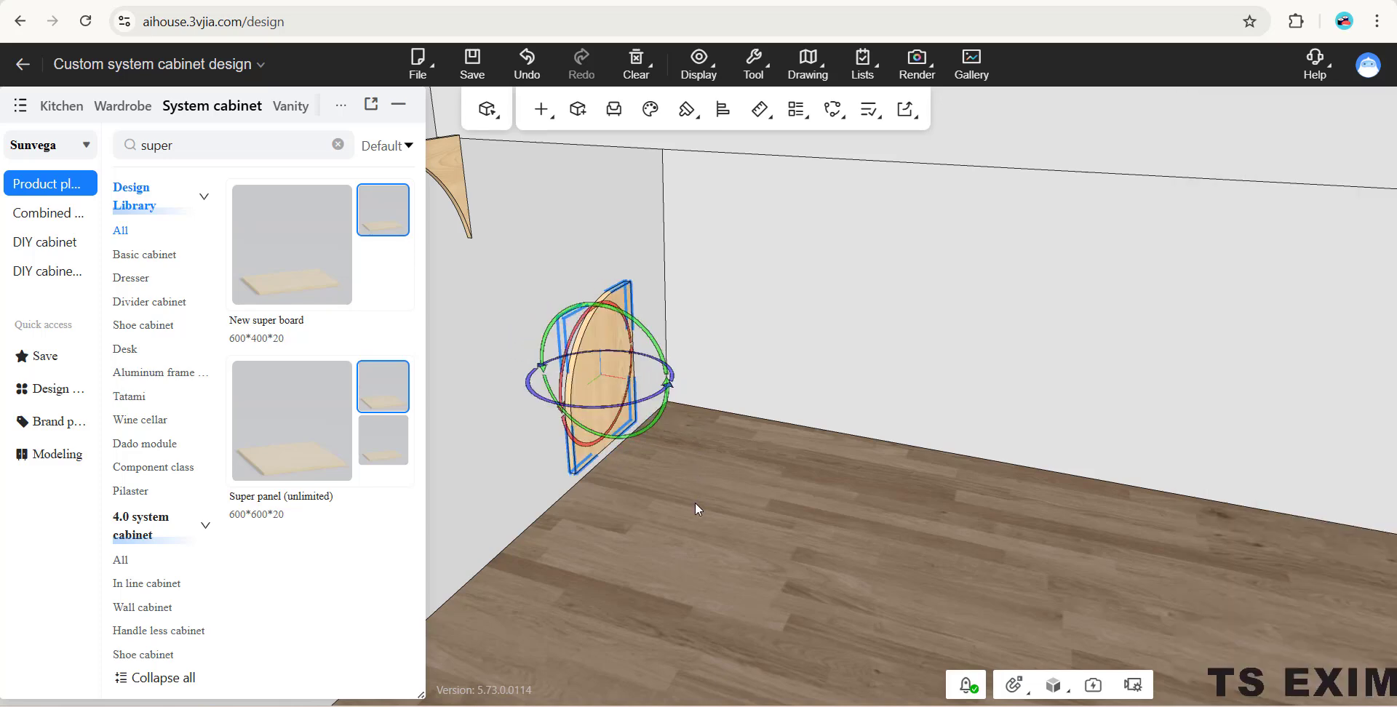
- Raise the concave curved panel to the ceiling at elevation 2800 and slide it along the wall to about 2603 from the side wall
{"action": "middle_click_drag", "start_coordinate": [779, 419], "coordinate": [726, 400]}
{"action": "left_click_drag", "start_coordinate": [727, 399], "coordinate": [565, 396]}
{"action": "scroll", "coordinate": [647, 344], "scroll_direction": "up", "scroll_amount": 5}
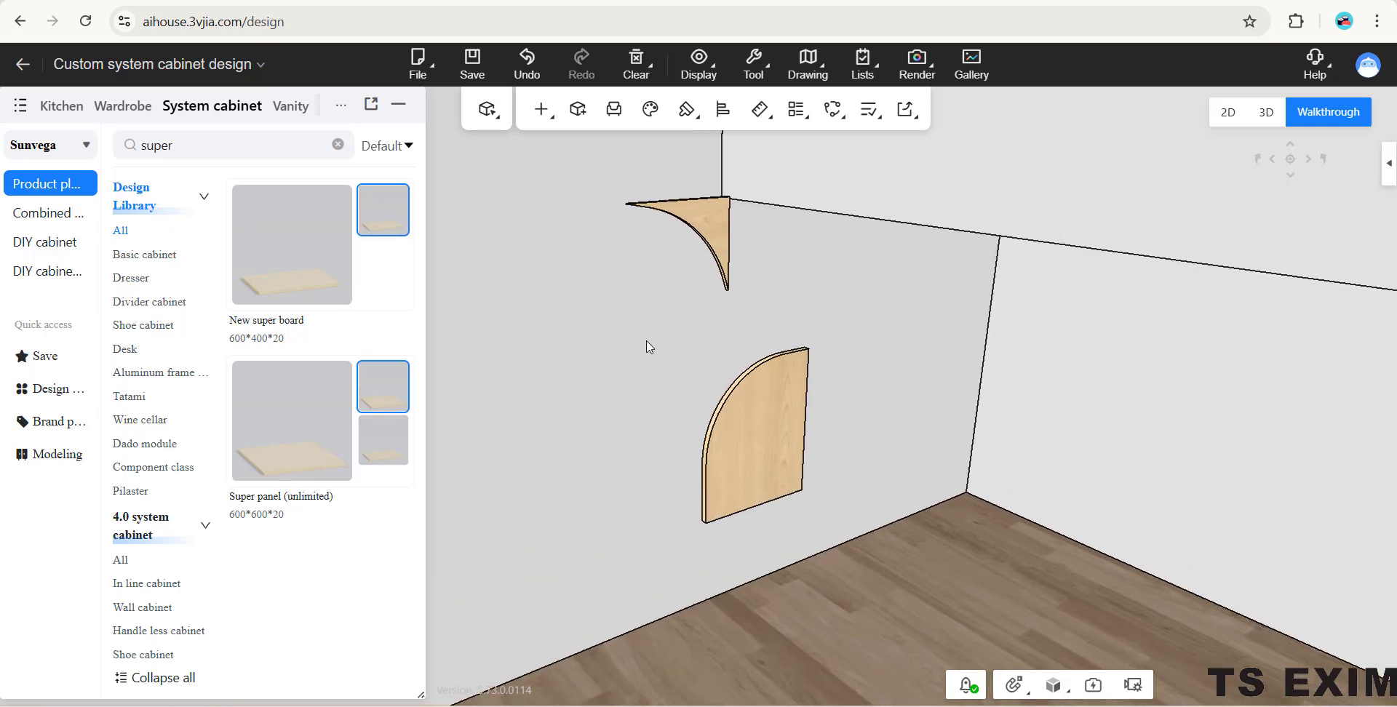
{"action": "left_click_drag", "start_coordinate": [743, 258], "coordinate": [734, 229]}
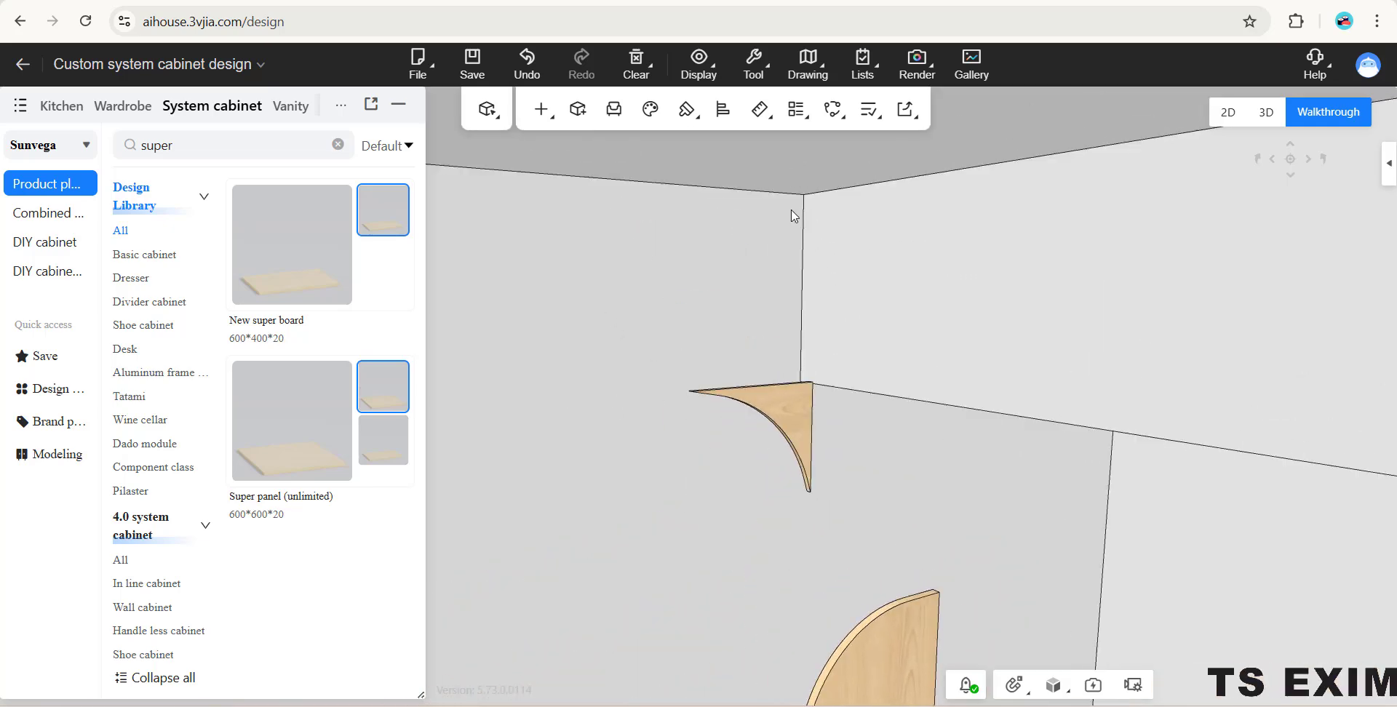
{"action": "left_click", "coordinate": [826, 291]}
{"action": "left_click", "coordinate": [797, 425]}
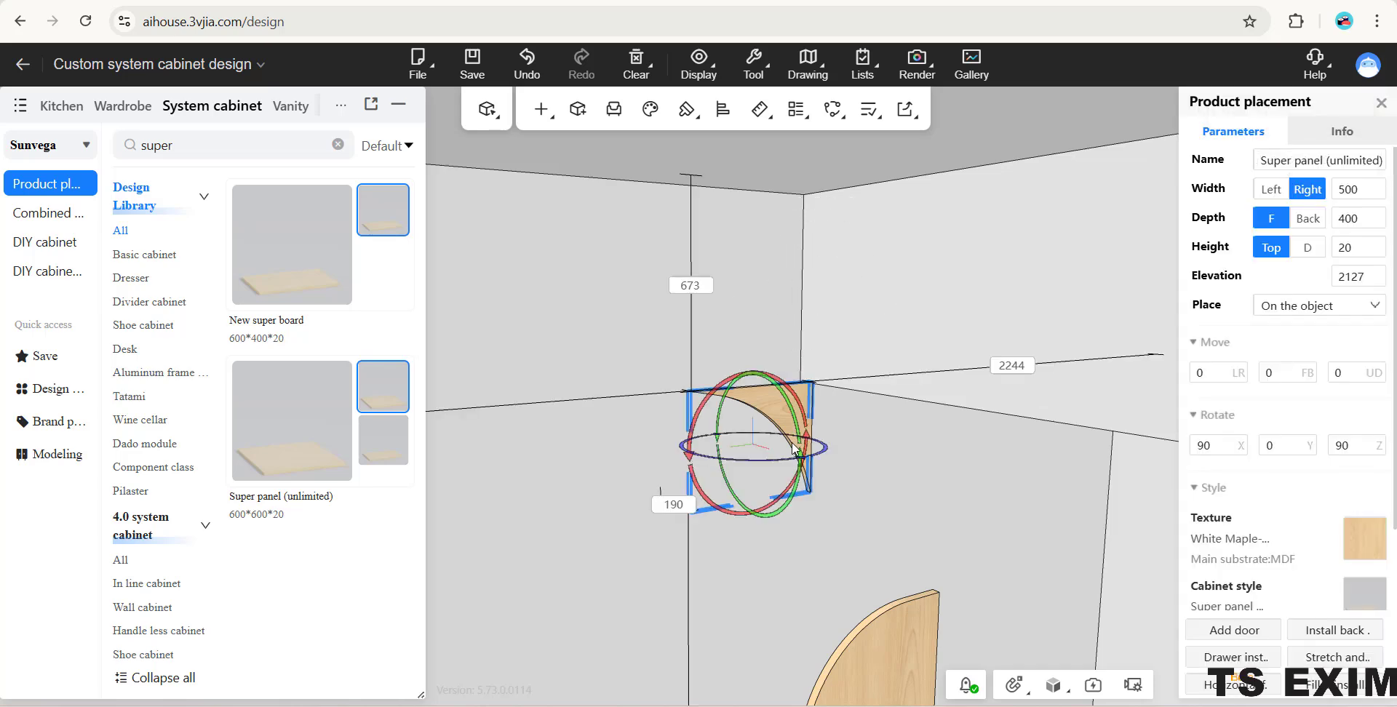
{"action": "left_click", "coordinate": [793, 455]}
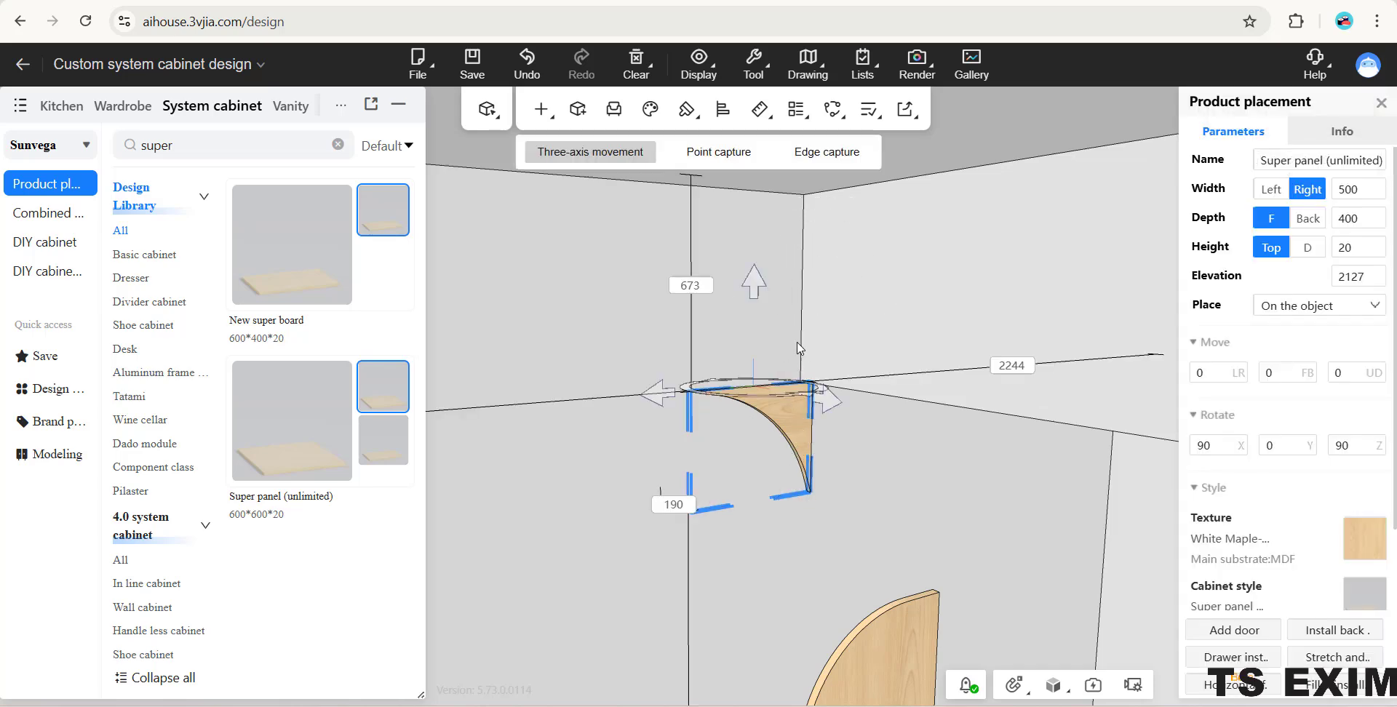
{"action": "left_click_drag", "start_coordinate": [820, 410], "coordinate": [786, 408]}
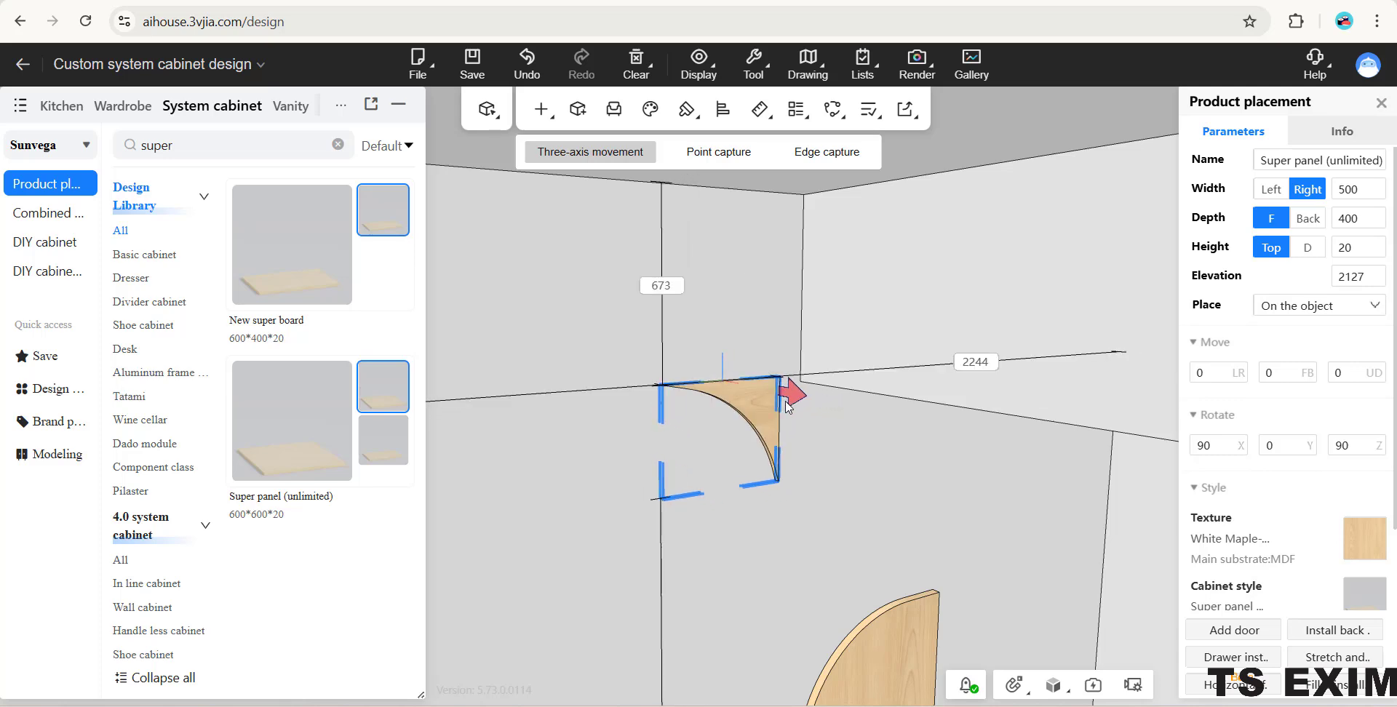
{"action": "left_click_drag", "start_coordinate": [730, 282], "coordinate": [727, 175]}
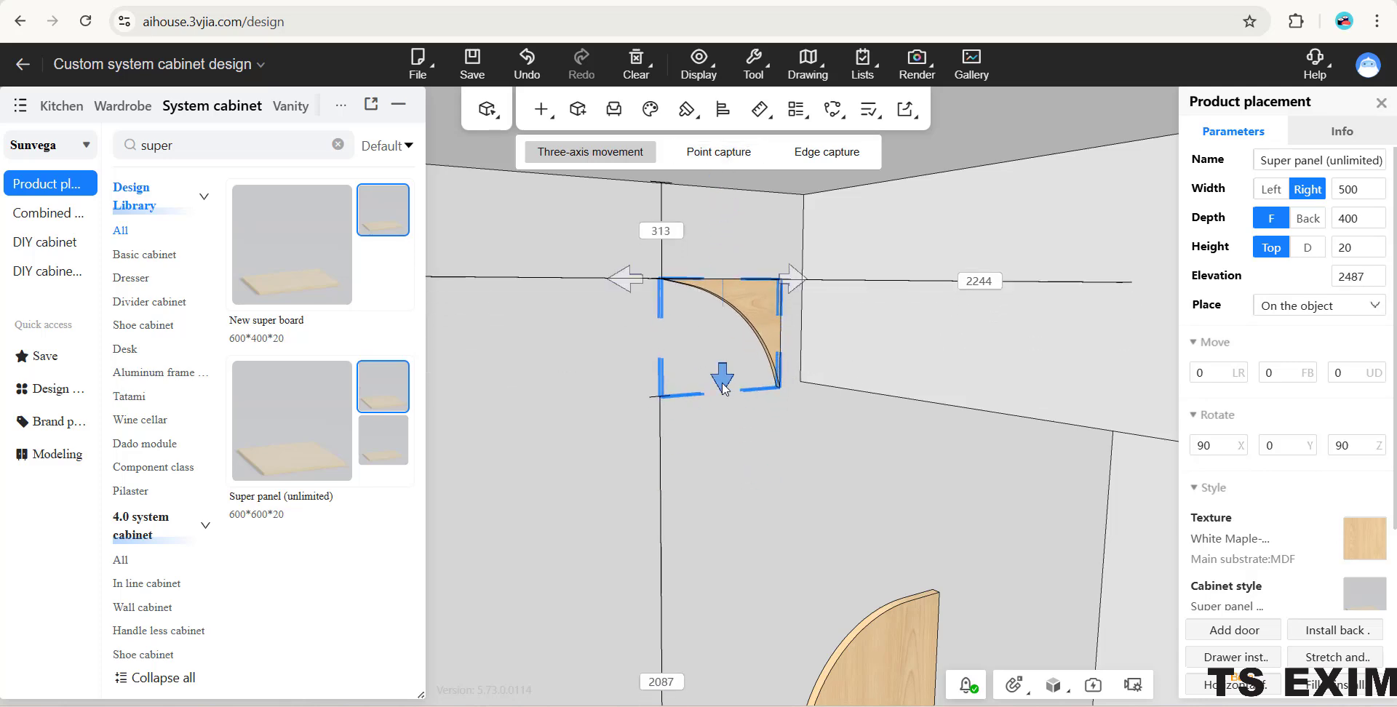
{"action": "left_click_drag", "start_coordinate": [723, 386], "coordinate": [723, 269]}
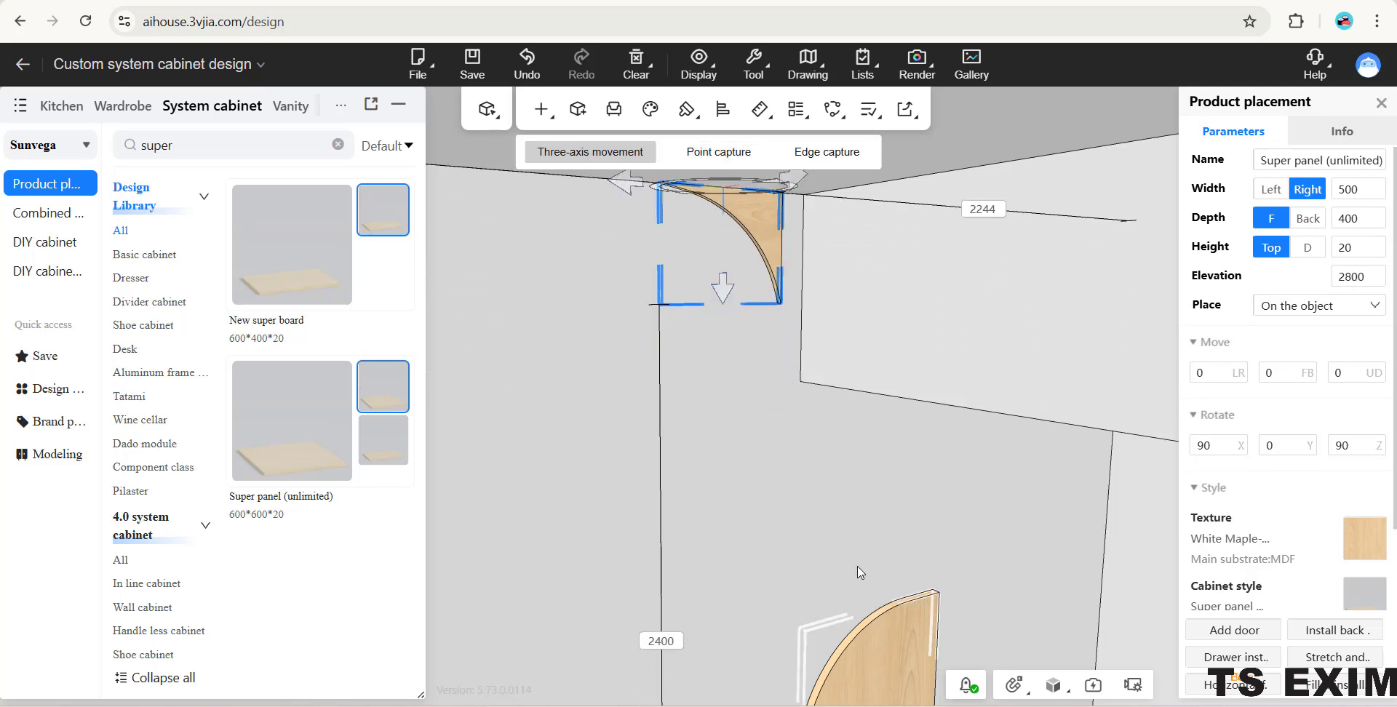
{"action": "scroll", "coordinate": [822, 494], "scroll_direction": "down", "scroll_amount": 2}
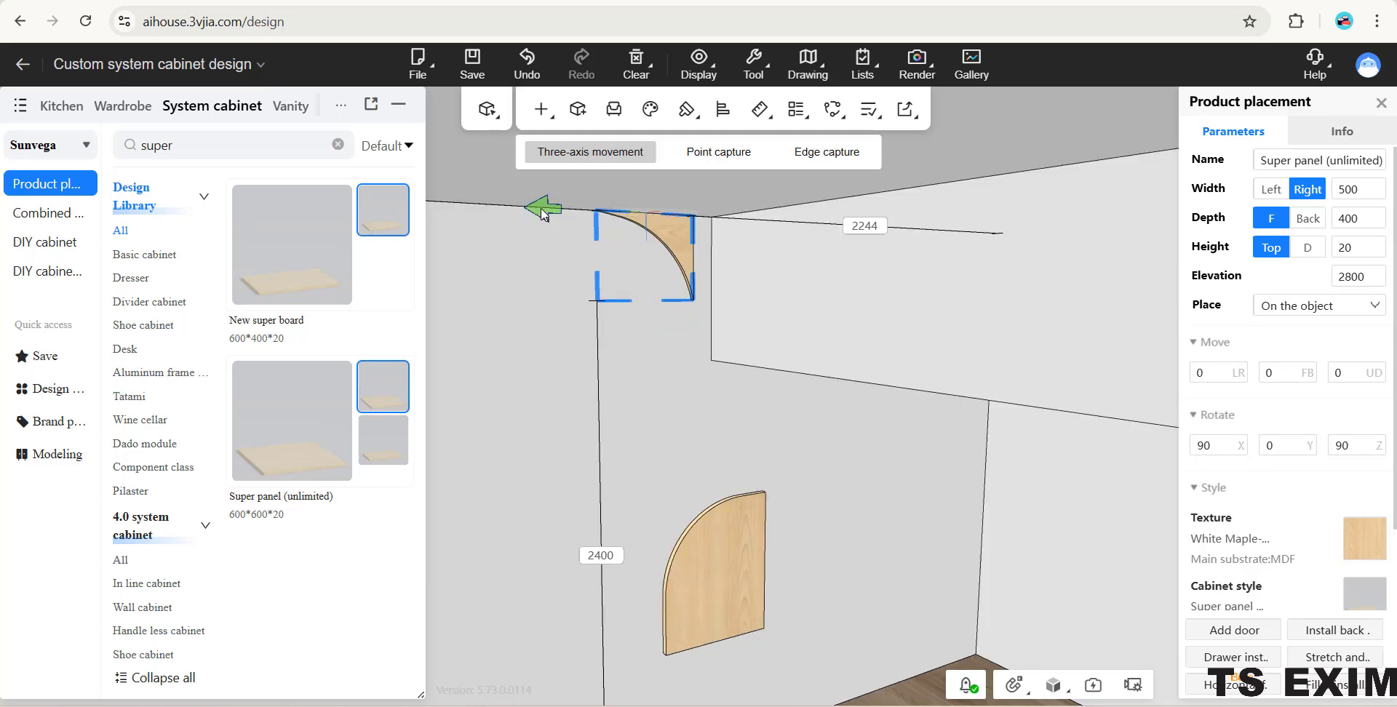
{"action": "left_click_drag", "start_coordinate": [543, 213], "coordinate": [462, 210]}
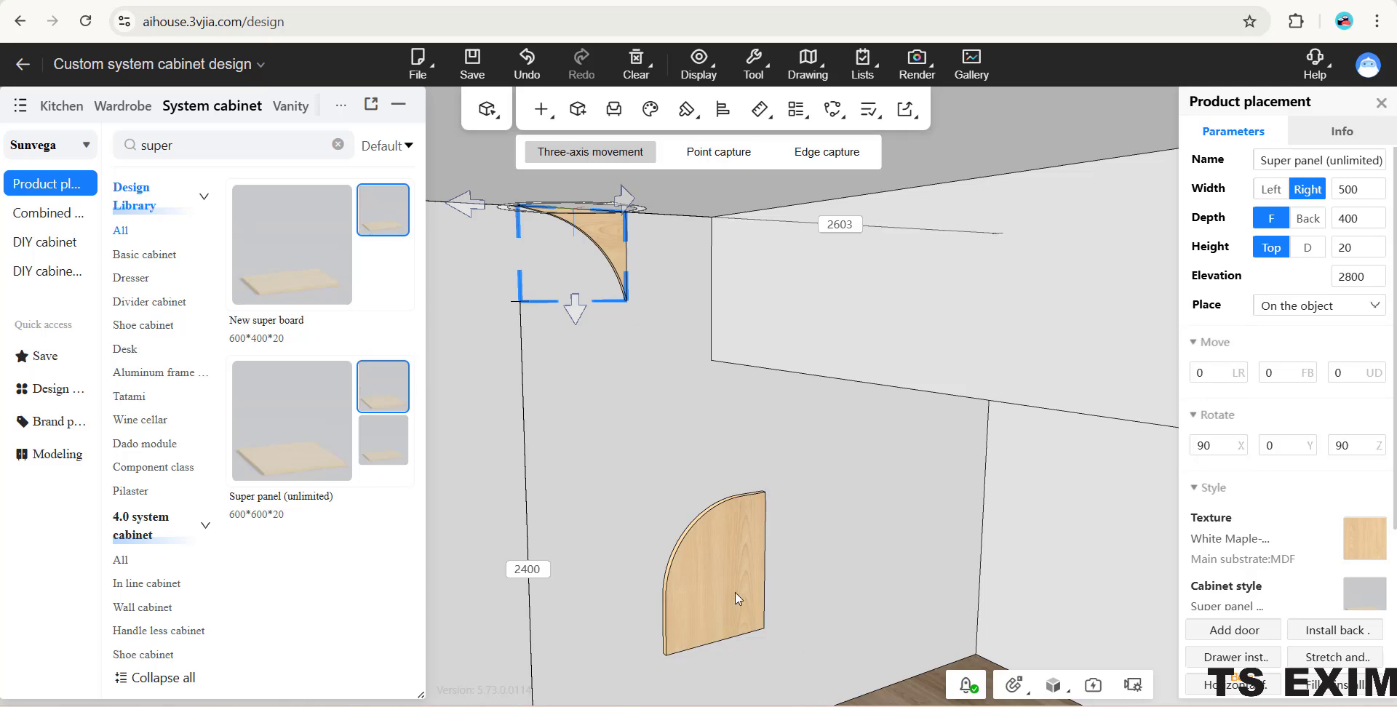
- Move the round-cornered panel back to the wall beneath the concave panel and raise it to elevation 2400
{"action": "left_click", "coordinate": [719, 542]}
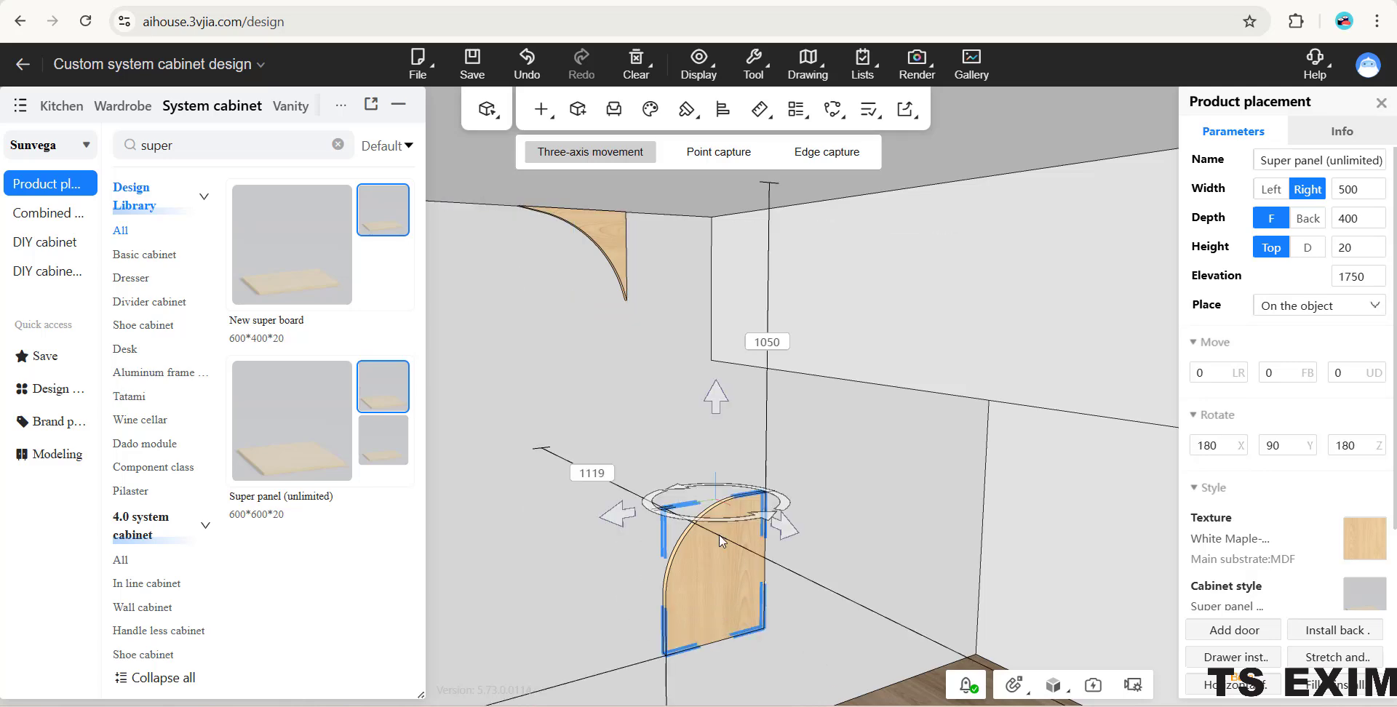
{"action": "left_click_drag", "start_coordinate": [791, 535], "coordinate": [628, 469]}
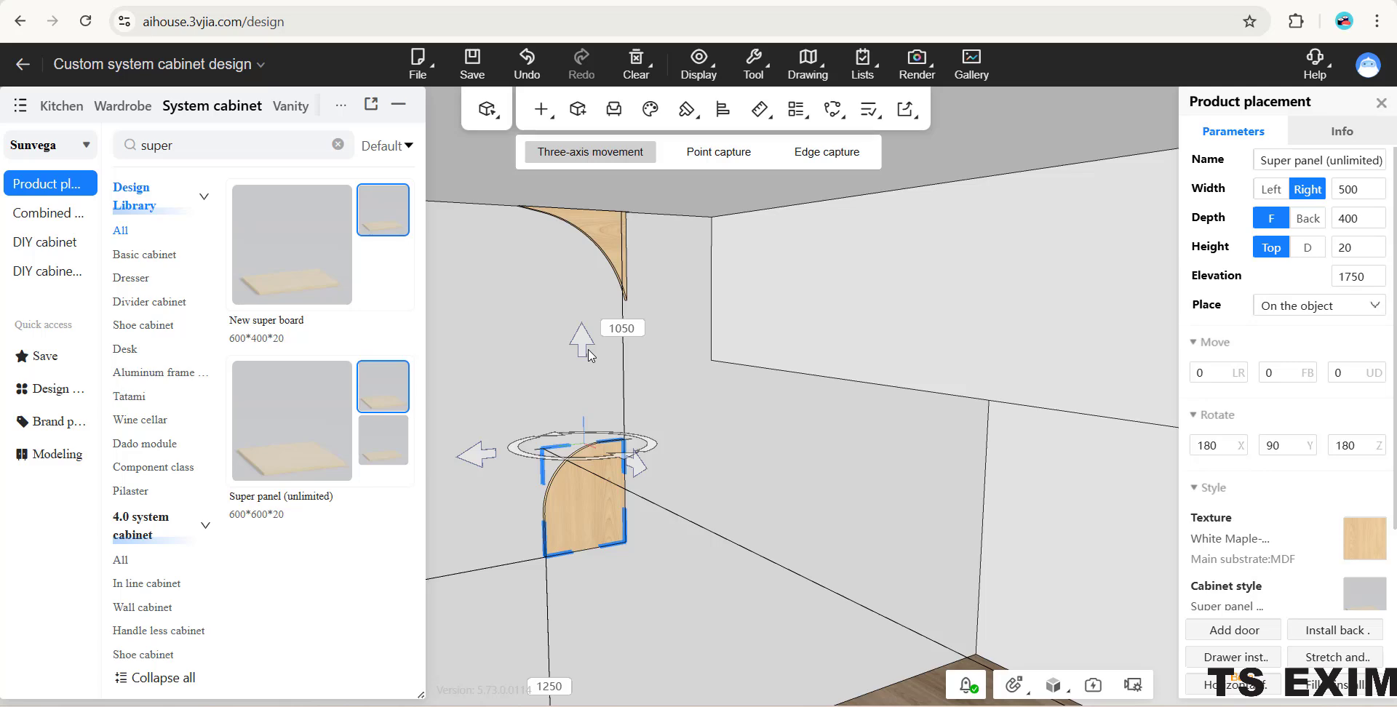
{"action": "left_click", "coordinate": [578, 353]}
{"action": "left_click", "coordinate": [585, 444]}
{"action": "left_click_drag", "start_coordinate": [578, 351], "coordinate": [581, 215]}
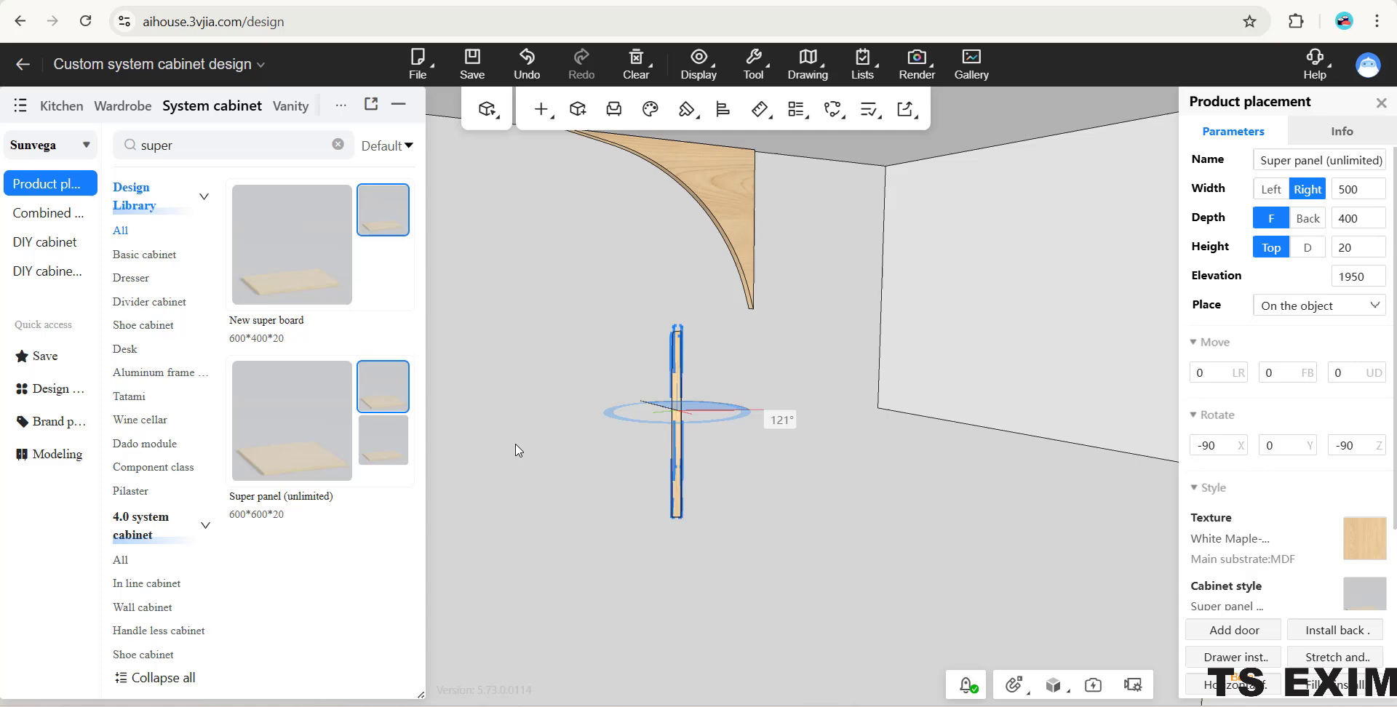
- Turn the round-cornered panel so its 500 side lies horizontal and slide it along the wall to about 2142 from the side wall
{"action": "left_click_drag", "start_coordinate": [516, 445], "coordinate": [451, 413]}
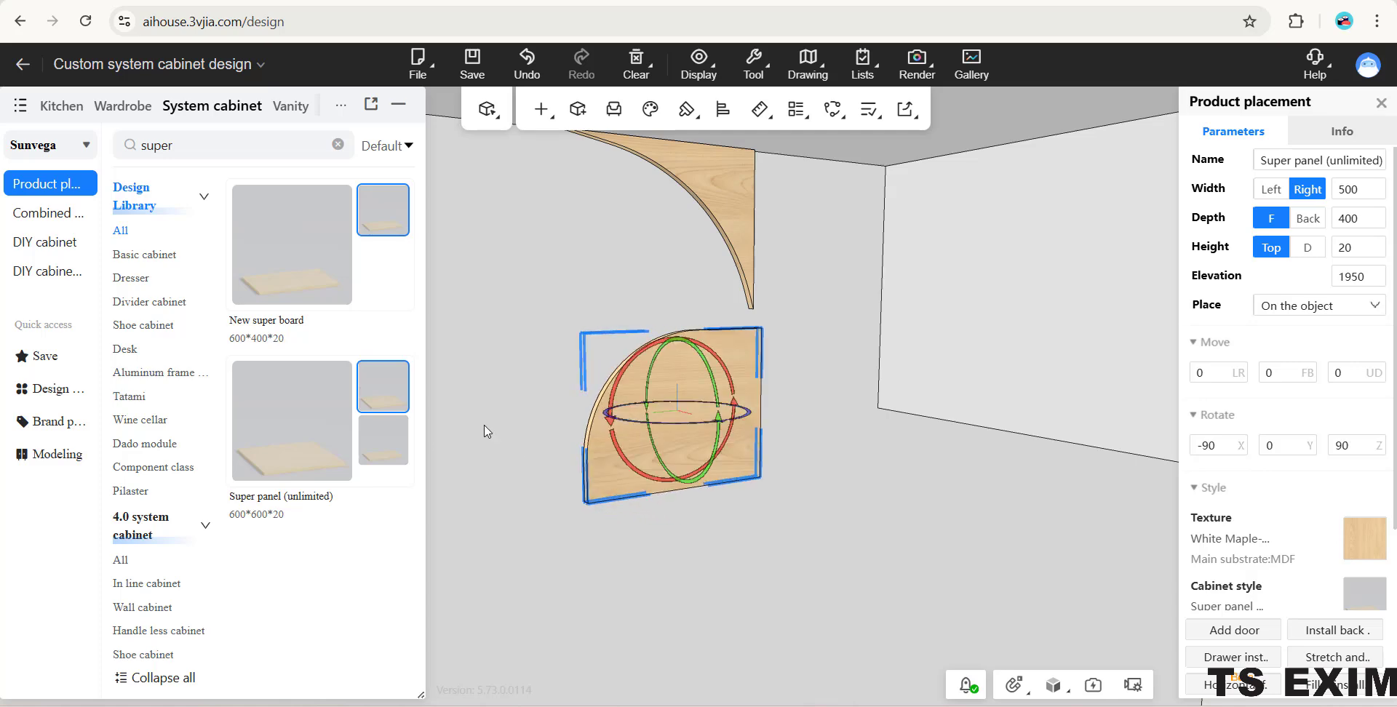
{"action": "left_click", "coordinate": [813, 543]}
{"action": "right_click_drag", "start_coordinate": [813, 543], "coordinate": [780, 473]}
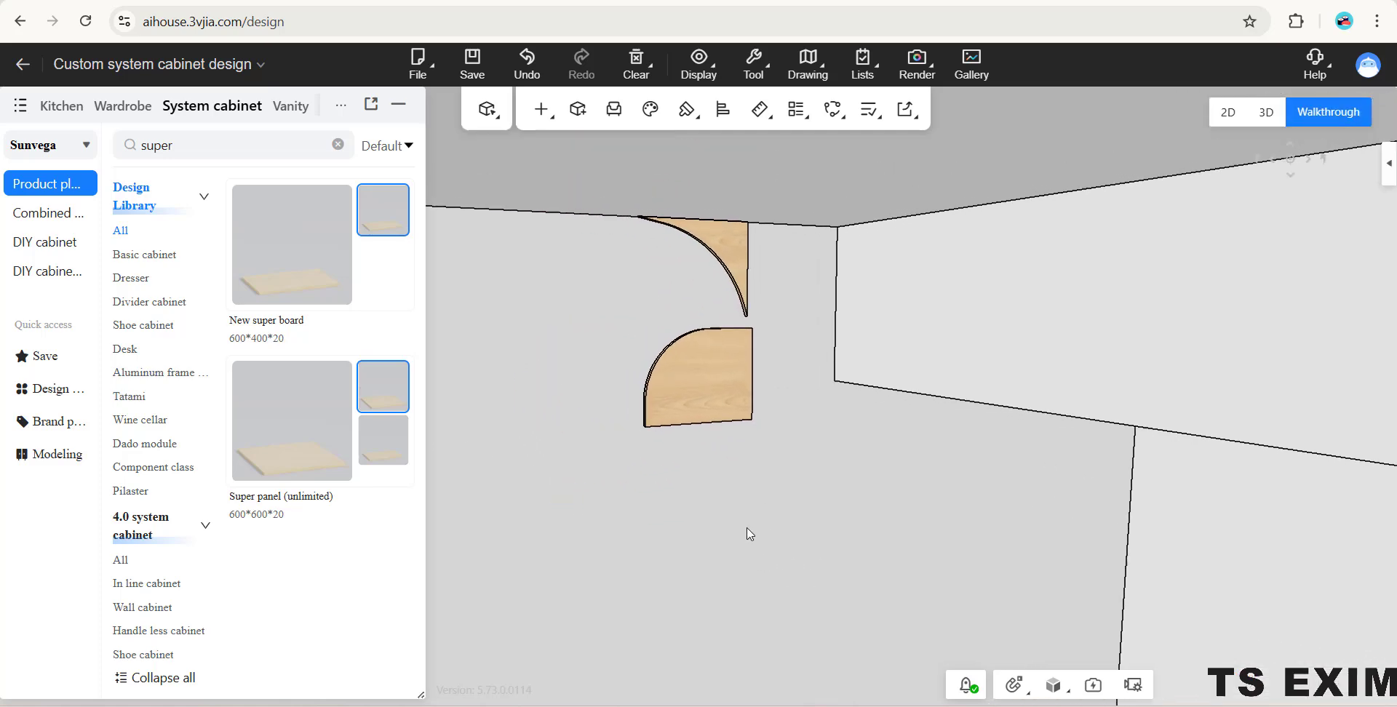
{"action": "left_click", "coordinate": [698, 364]}
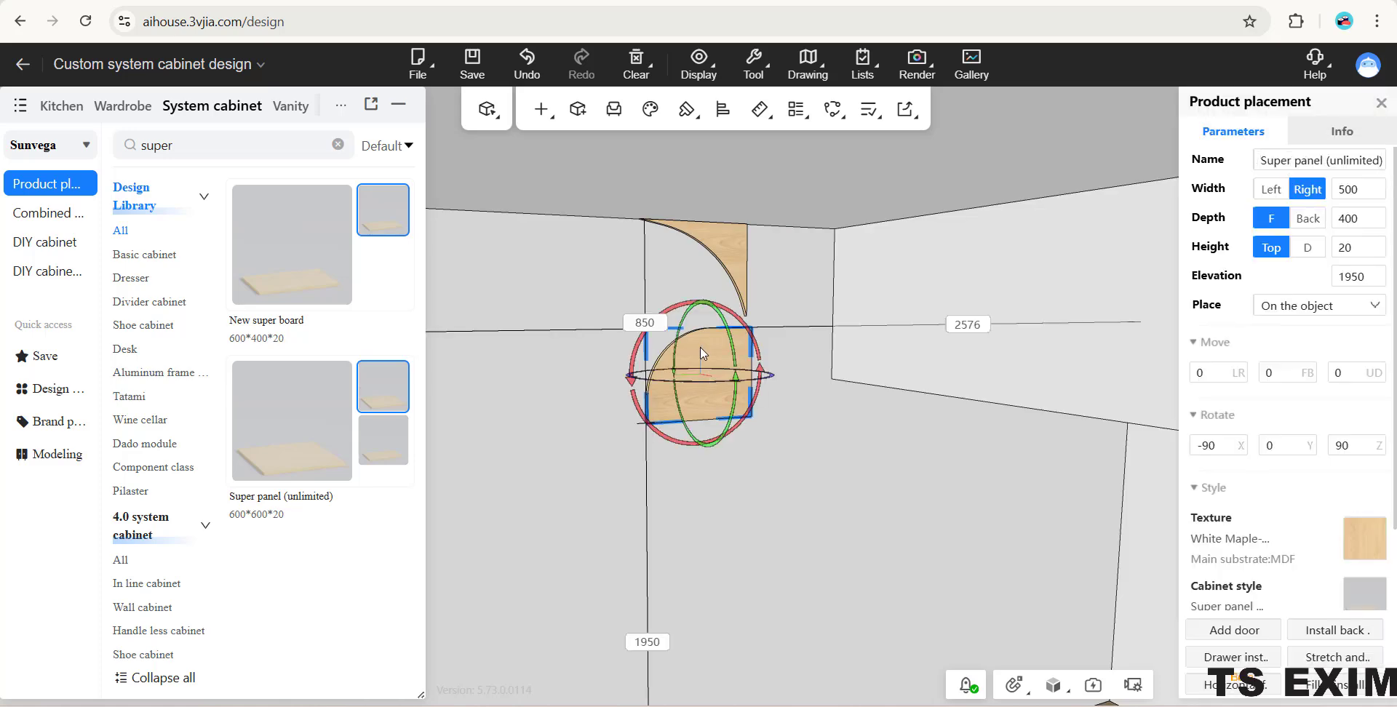
{"action": "left_click", "coordinate": [700, 347]}
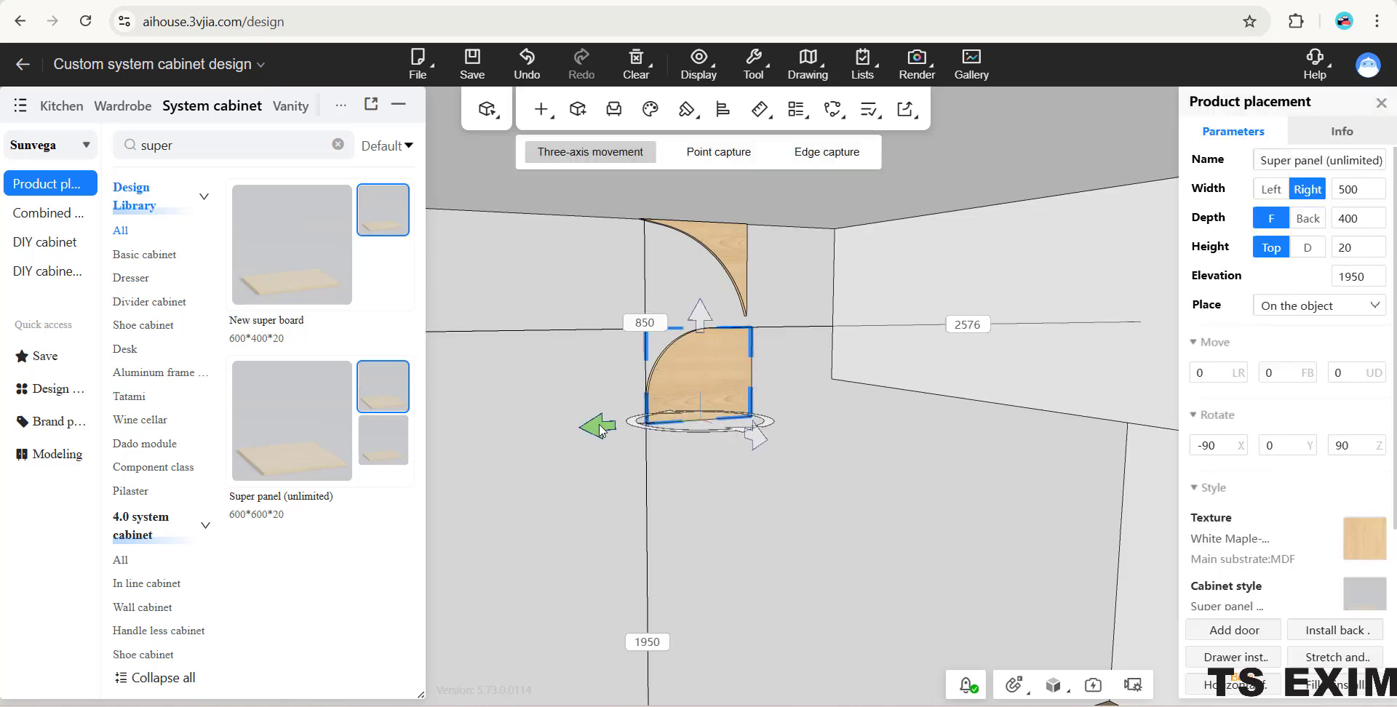
{"action": "left_click_drag", "start_coordinate": [639, 428], "coordinate": [697, 418]}
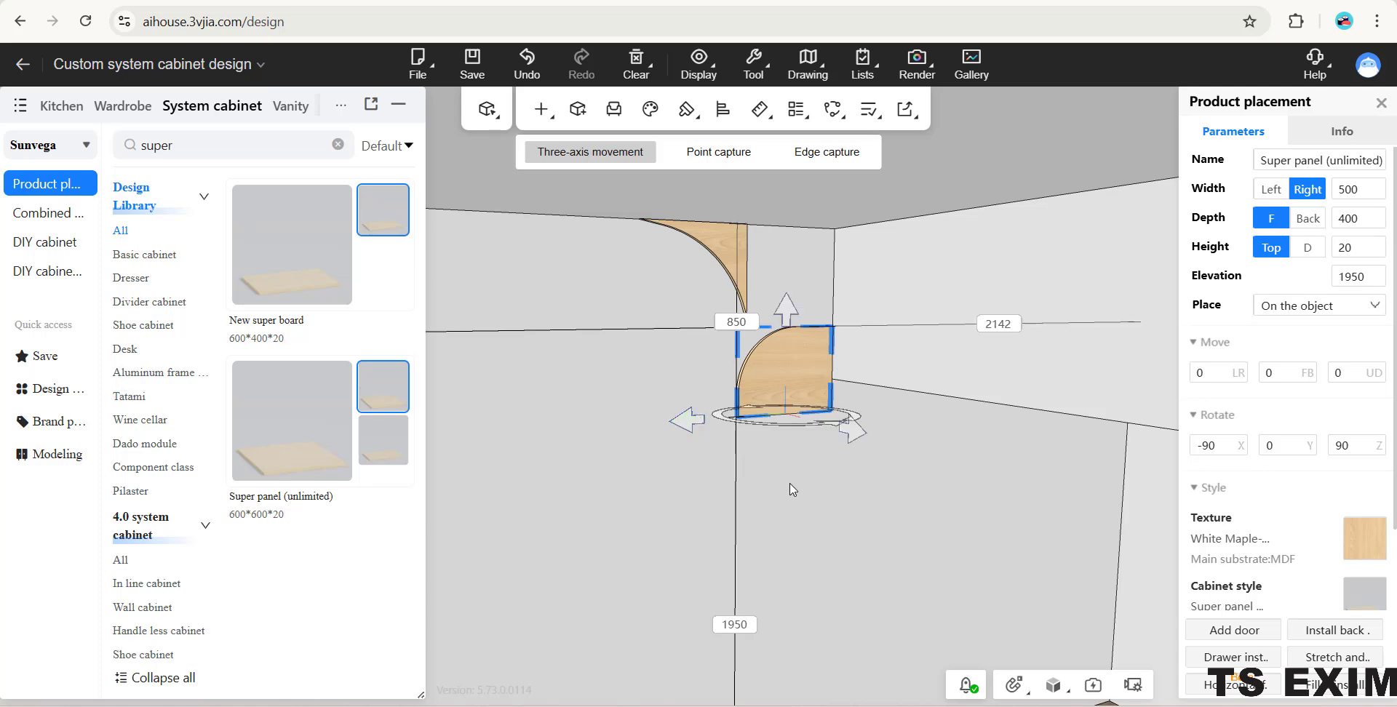
- Rotate the round-cornered panel to 90 degrees about X and Z so its rounded corner points down beneath the concave panel
{"action": "left_click", "coordinate": [786, 436]}
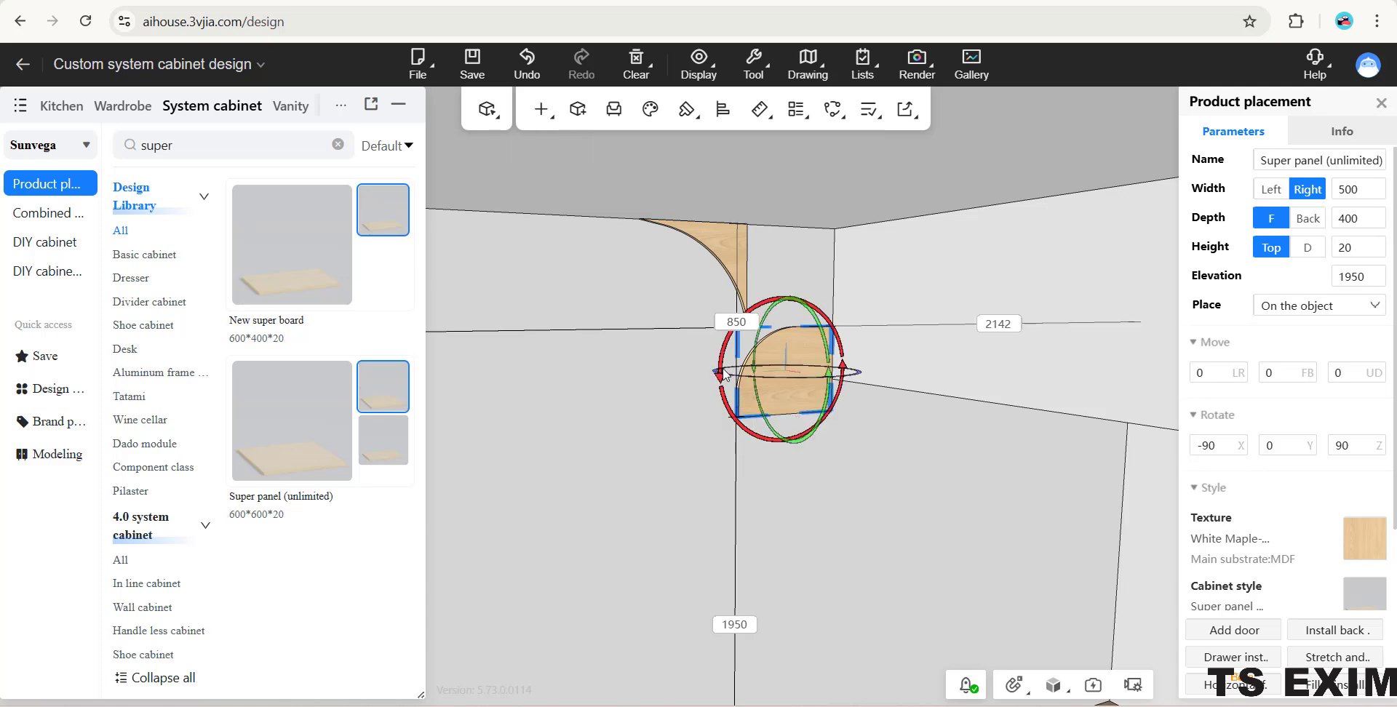
{"action": "left_click_drag", "start_coordinate": [724, 375], "coordinate": [726, 370]}
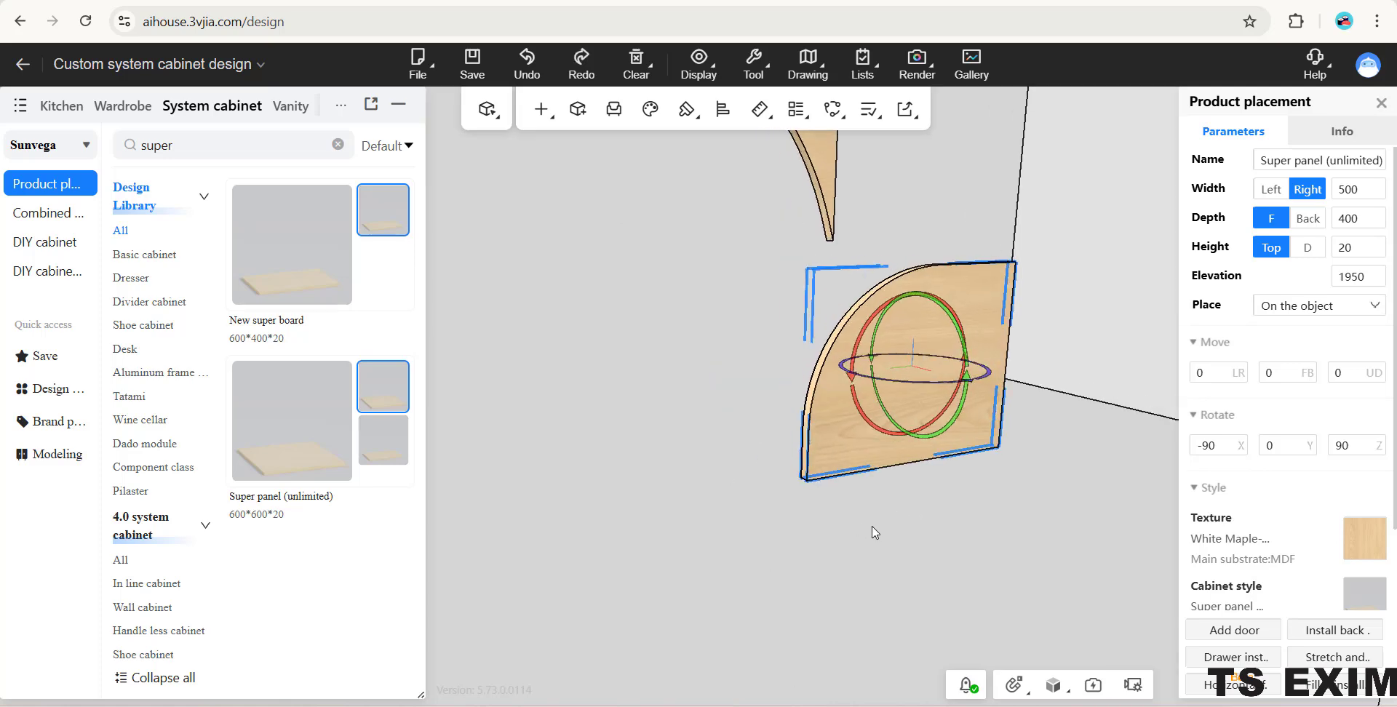
{"action": "left_click_drag", "start_coordinate": [873, 533], "coordinate": [493, 364]}
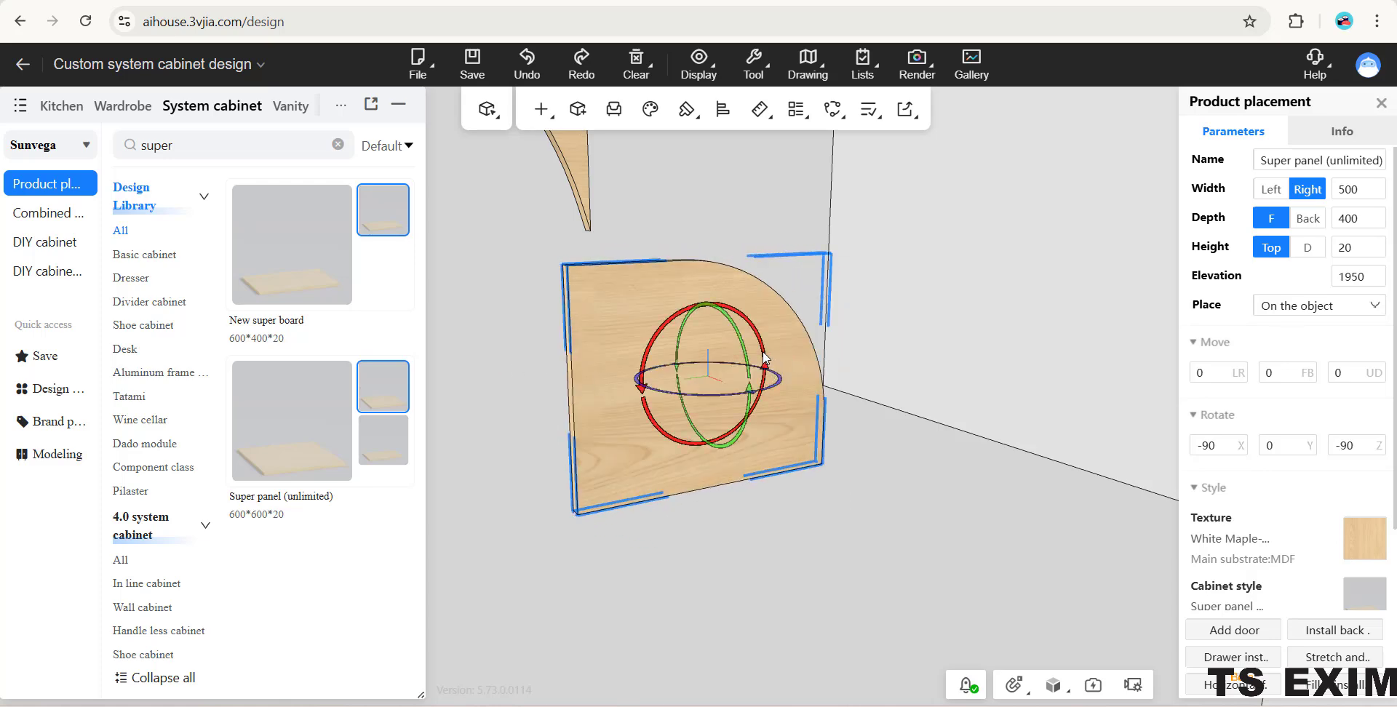
{"action": "left_click_drag", "start_coordinate": [764, 365], "coordinate": [596, 383]}
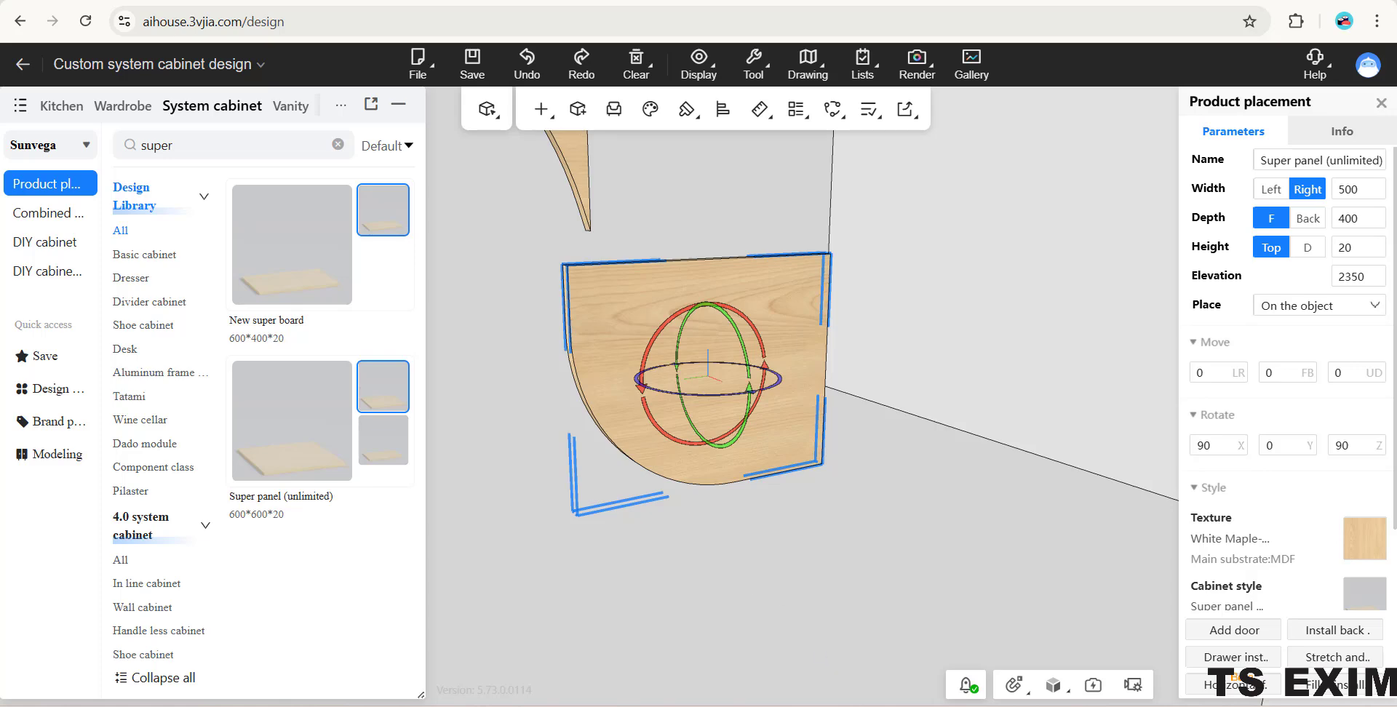
{"action": "mouse_move", "coordinate": [860, 706]}
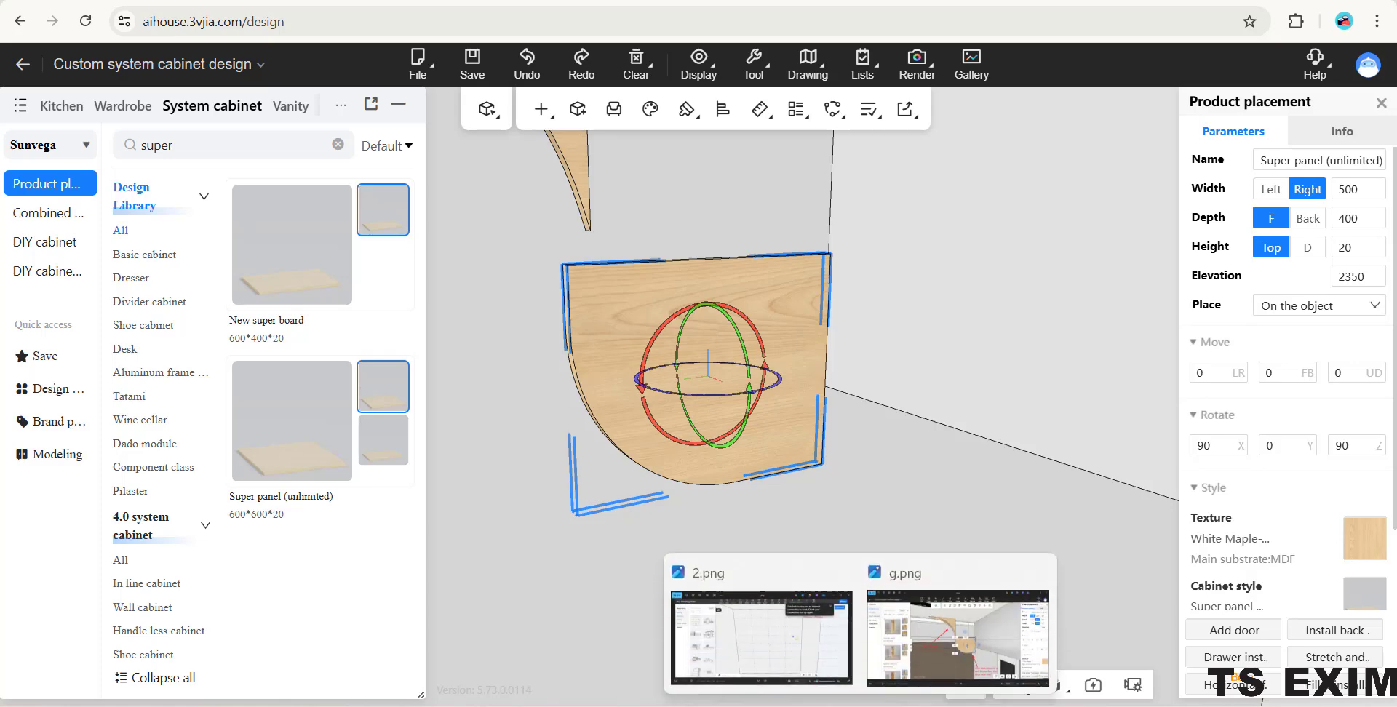
- Raise the round-cornered panel to elevation 2400, level with the lower tip of the concave panel
{"action": "left_click", "coordinate": [927, 450]}
{"action": "scroll", "coordinate": [927, 452], "scroll_direction": "down", "scroll_amount": 4}
{"action": "left_click_drag", "start_coordinate": [927, 453], "coordinate": [833, 409]}
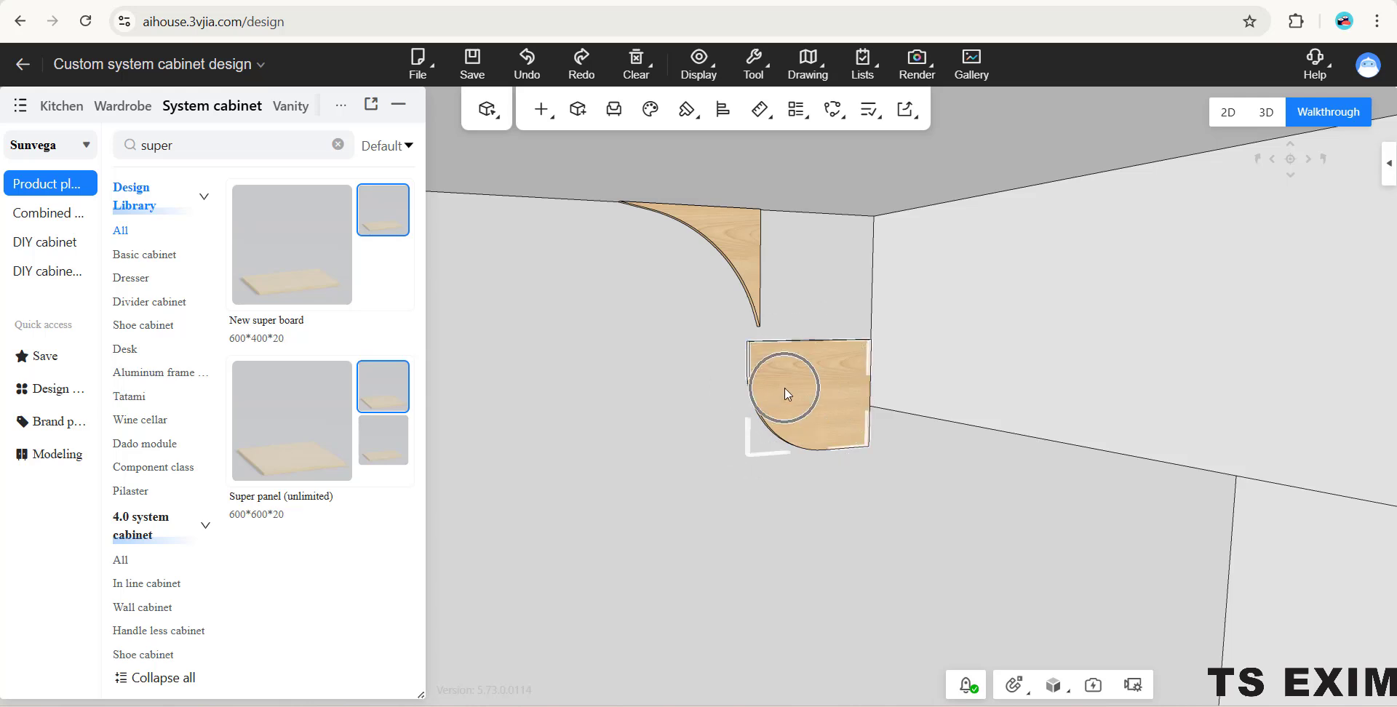
{"action": "left_click", "coordinate": [748, 268]}
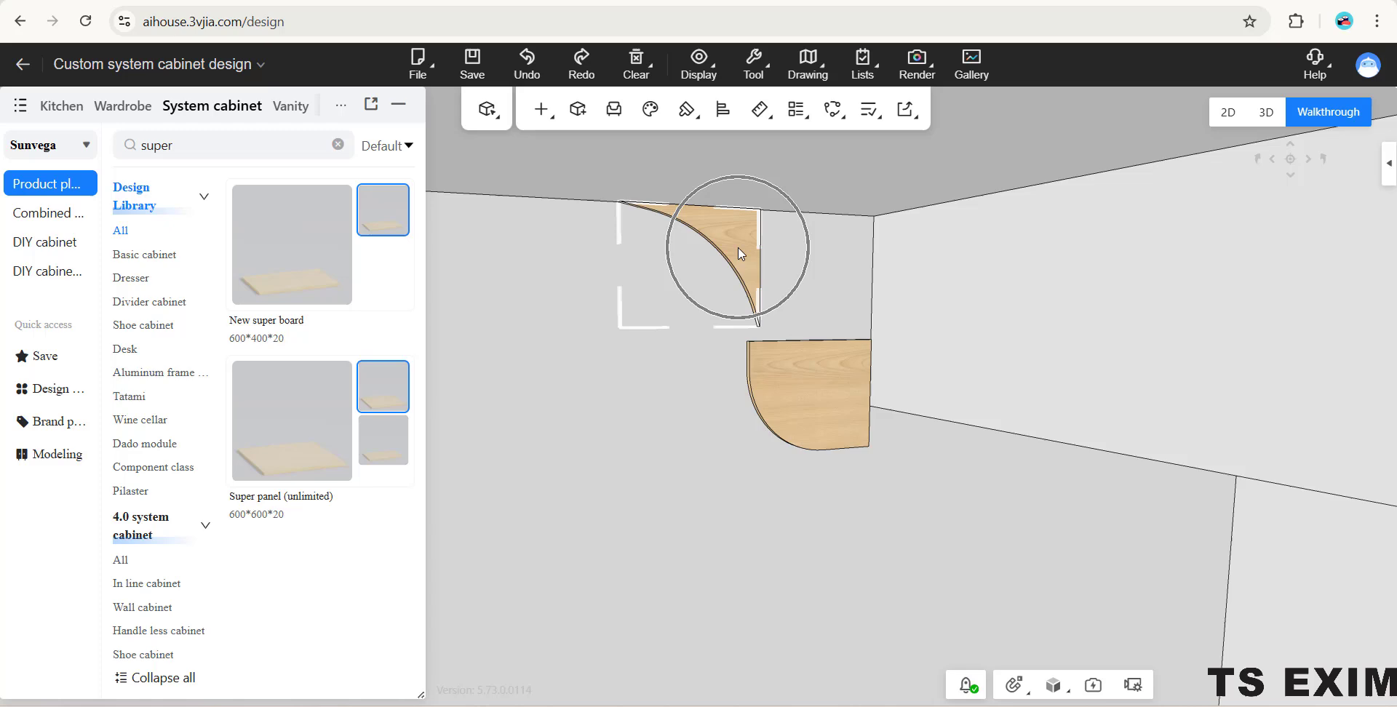
{"action": "left_click", "coordinate": [803, 399]}
{"action": "left_click", "coordinate": [825, 395]}
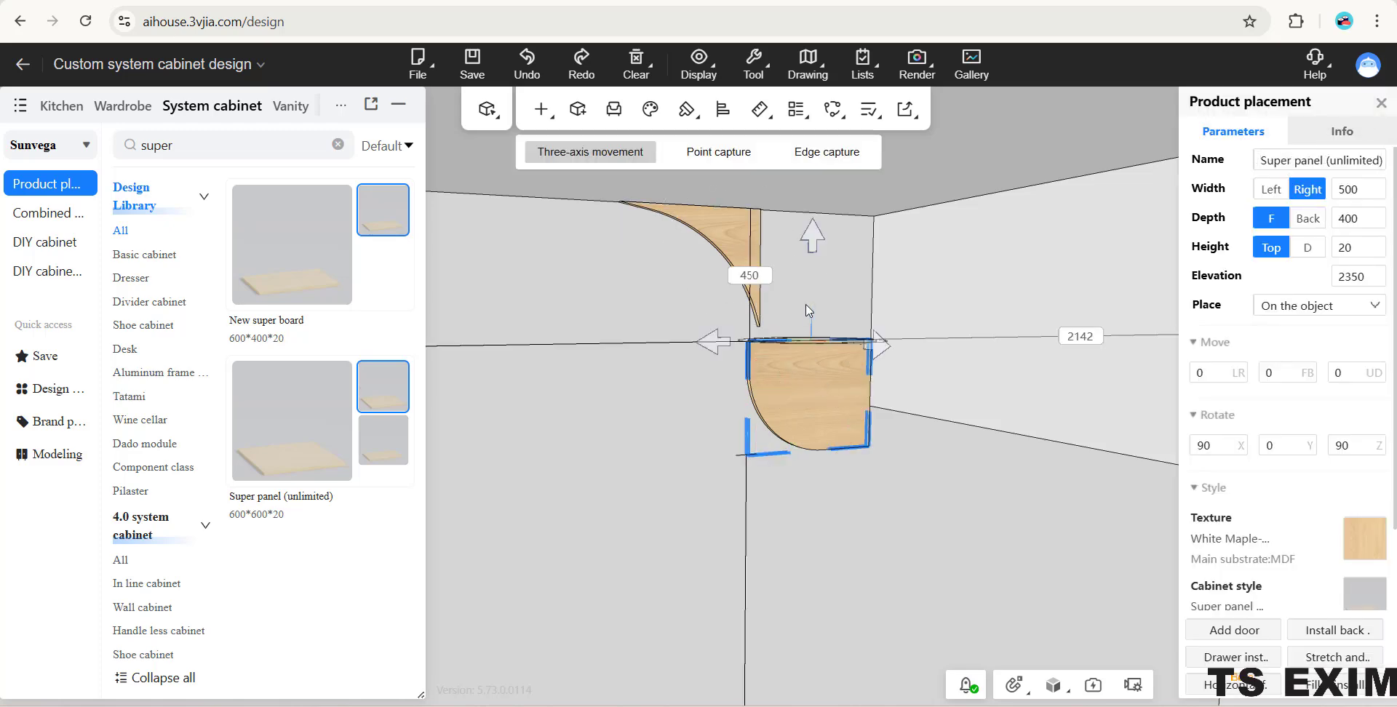
{"action": "left_click_drag", "start_coordinate": [817, 248], "coordinate": [815, 234]}
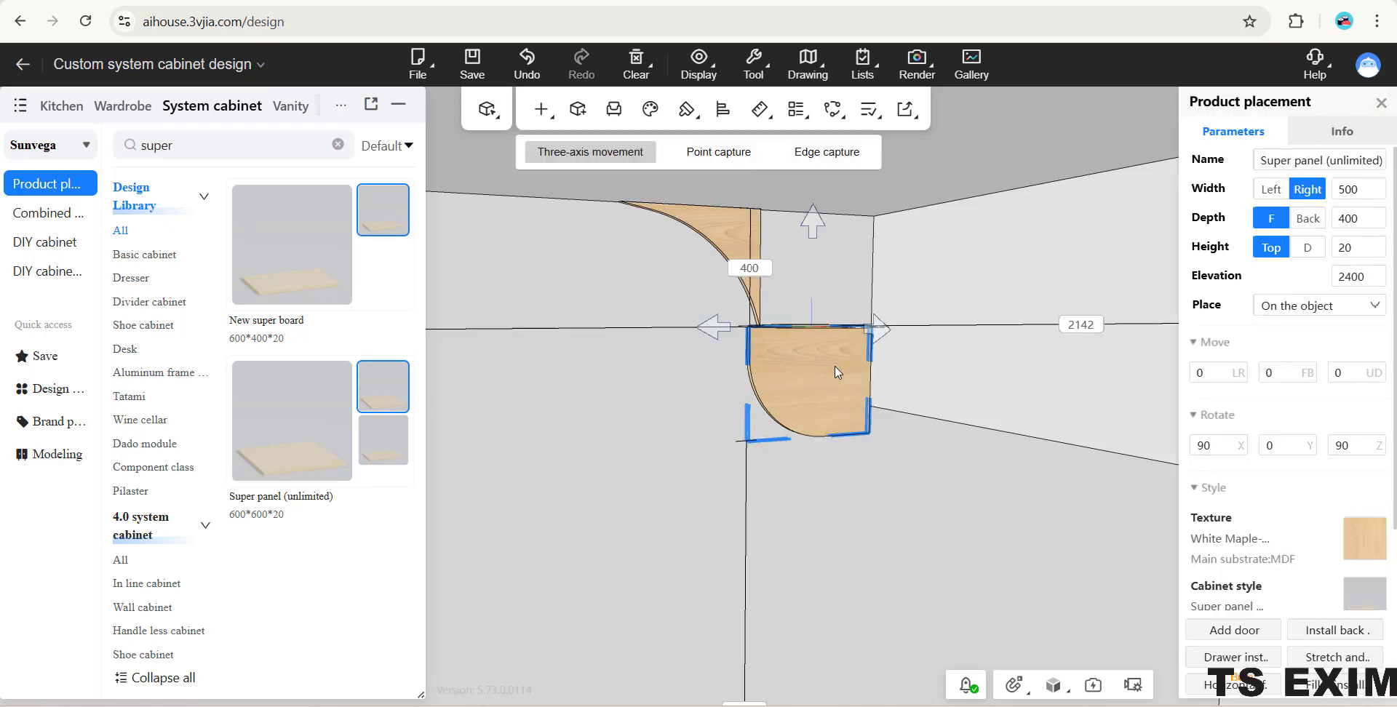
{"action": "right_click", "coordinate": [769, 477]}
{"action": "left_click", "coordinate": [648, 364]}
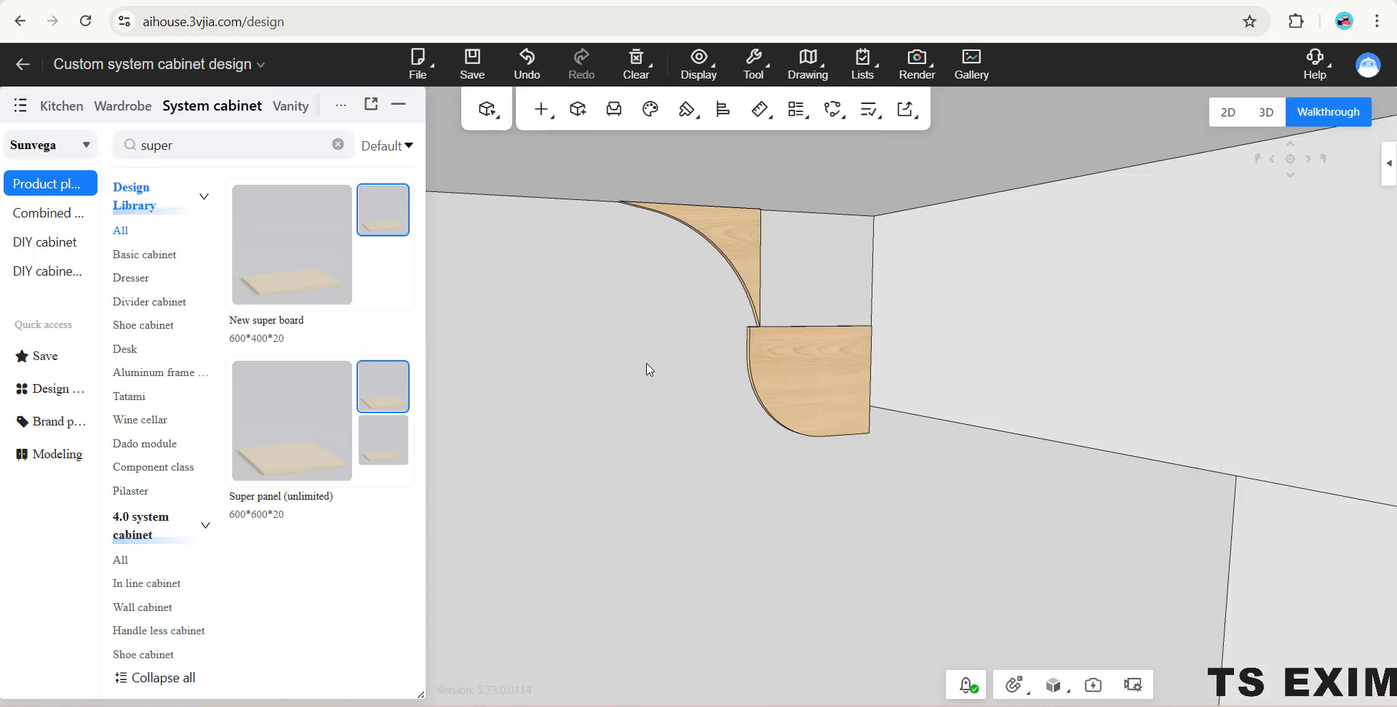
- Slide the concave panel along the wall until its lower tip meets the outer edge of the round-cornered panel
{"action": "scroll", "coordinate": [655, 492], "scroll_direction": "up", "scroll_amount": 5}
{"action": "left_click_drag", "start_coordinate": [709, 486], "coordinate": [690, 382]}
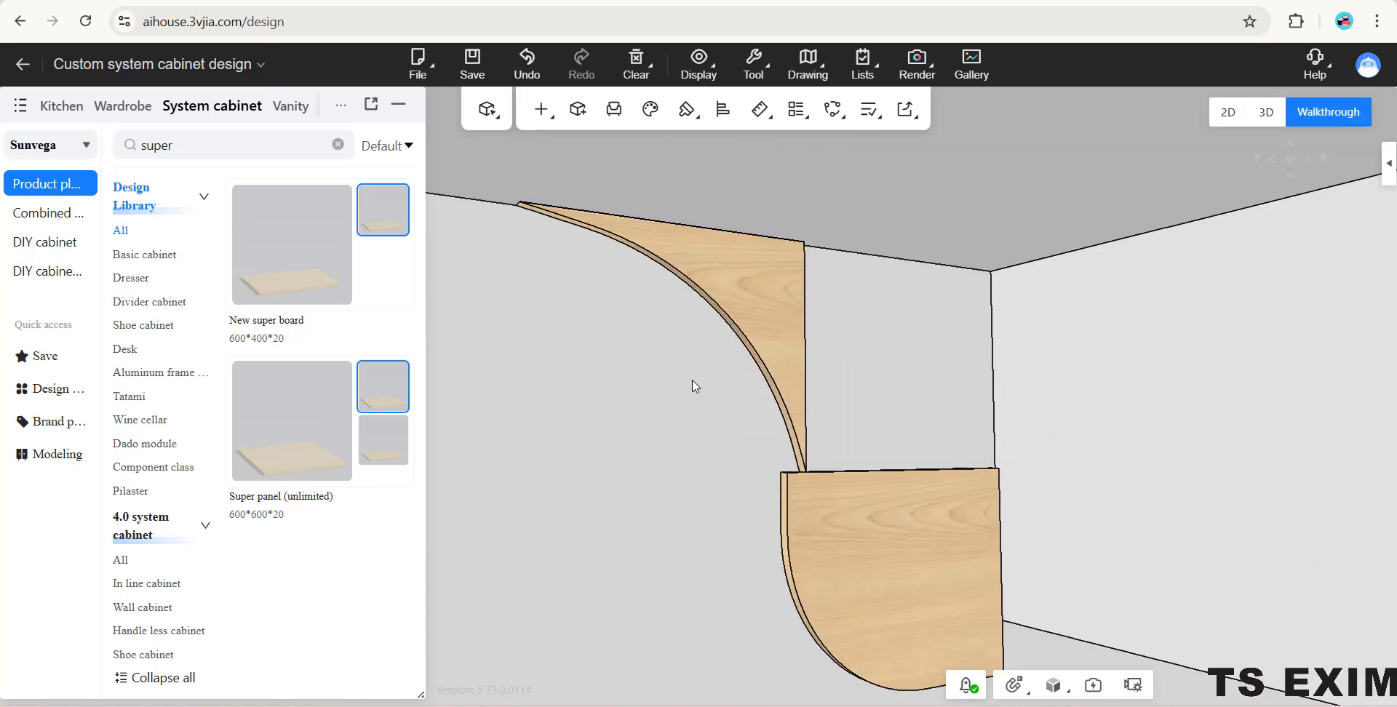
{"action": "left_click", "coordinate": [784, 337]}
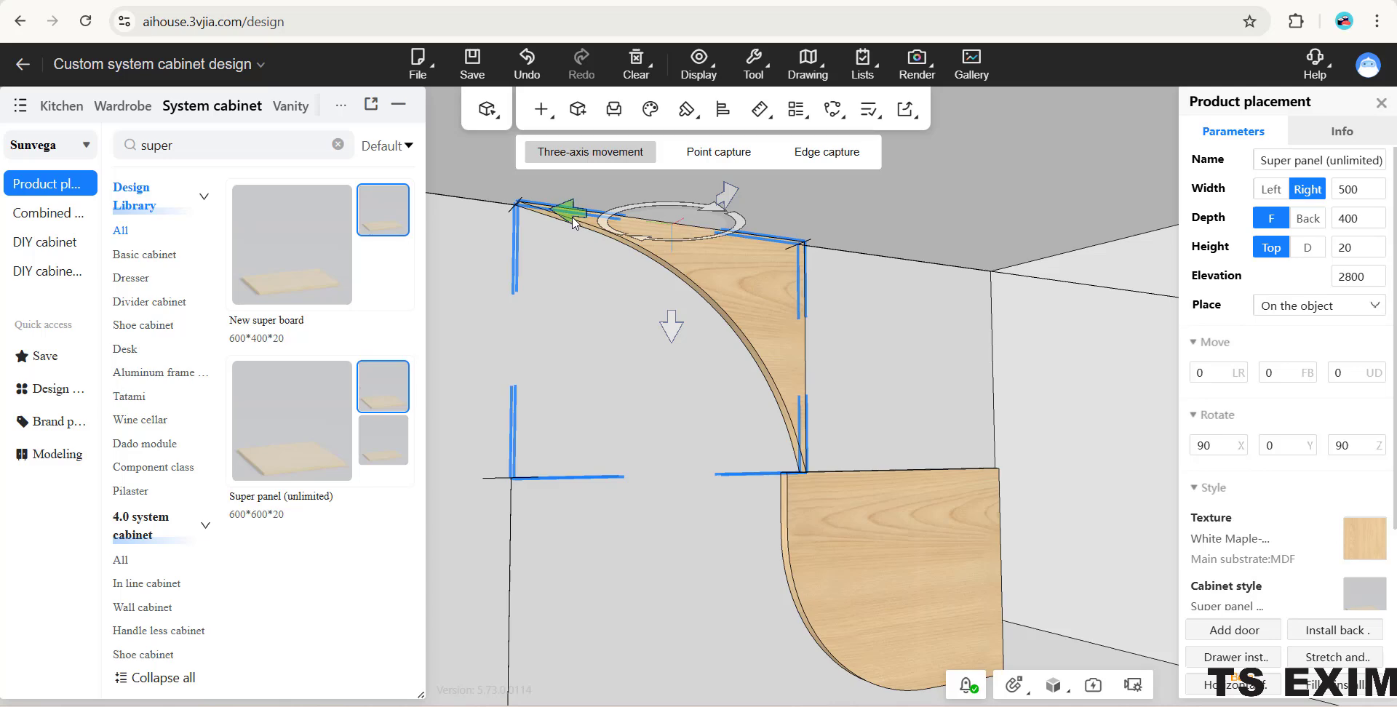
{"action": "left_click_drag", "start_coordinate": [572, 223], "coordinate": [563, 224]}
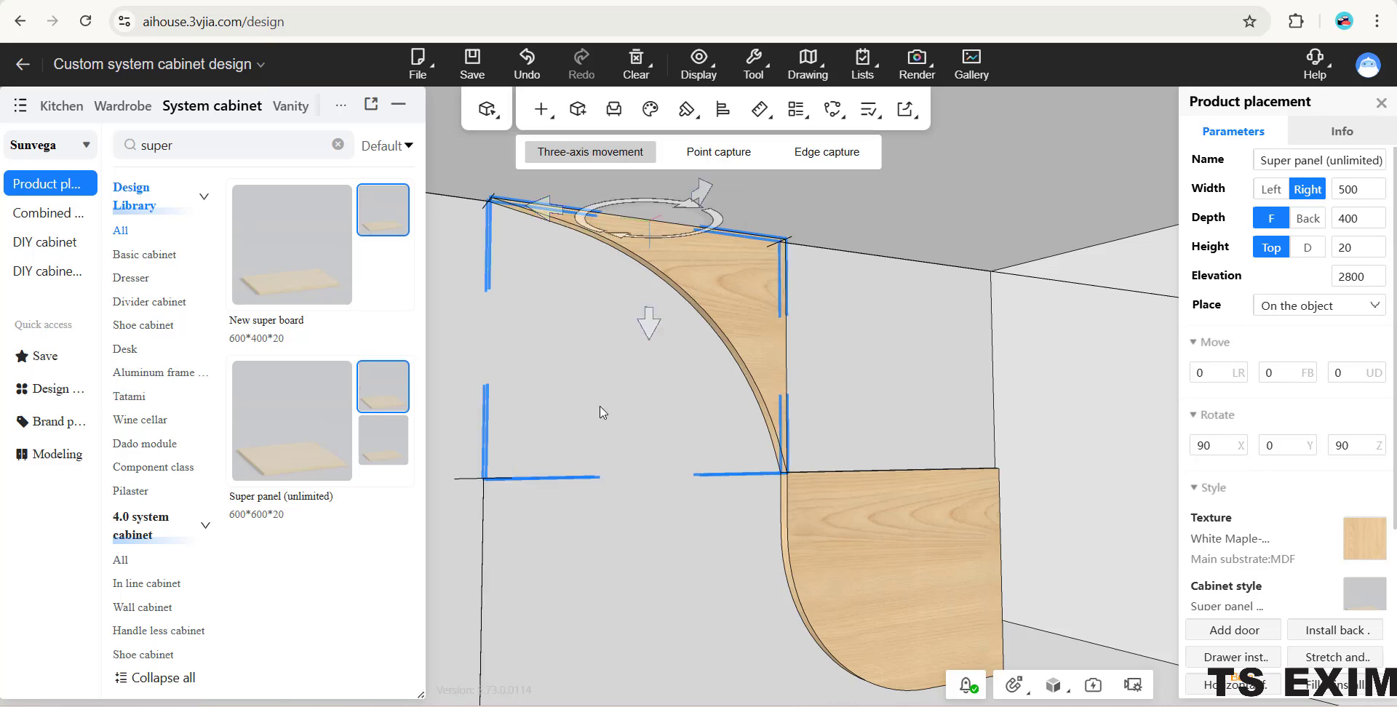
{"action": "left_click", "coordinate": [611, 331]}
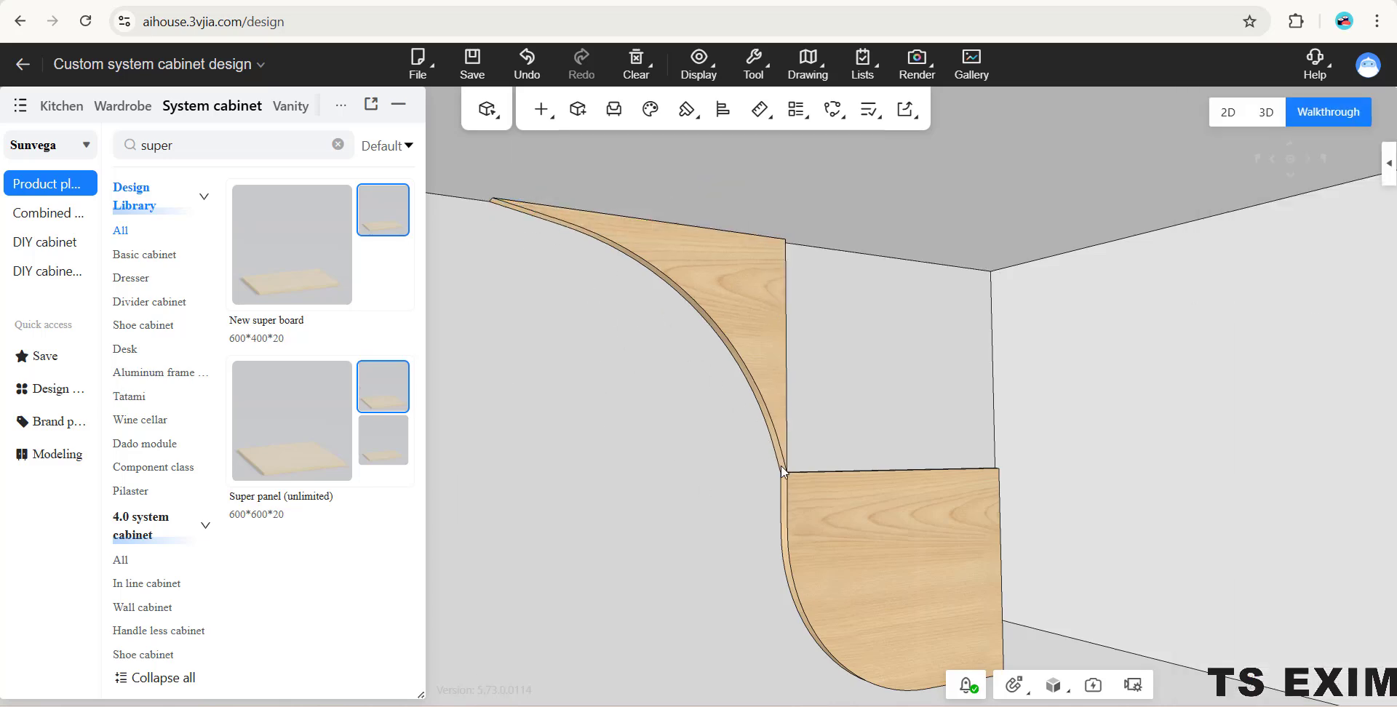
- Stretch the concave panel's thickness along the beam toward the opposite wall, to a height value of 6870
{"action": "scroll", "coordinate": [904, 343], "scroll_direction": "down", "scroll_amount": 3}
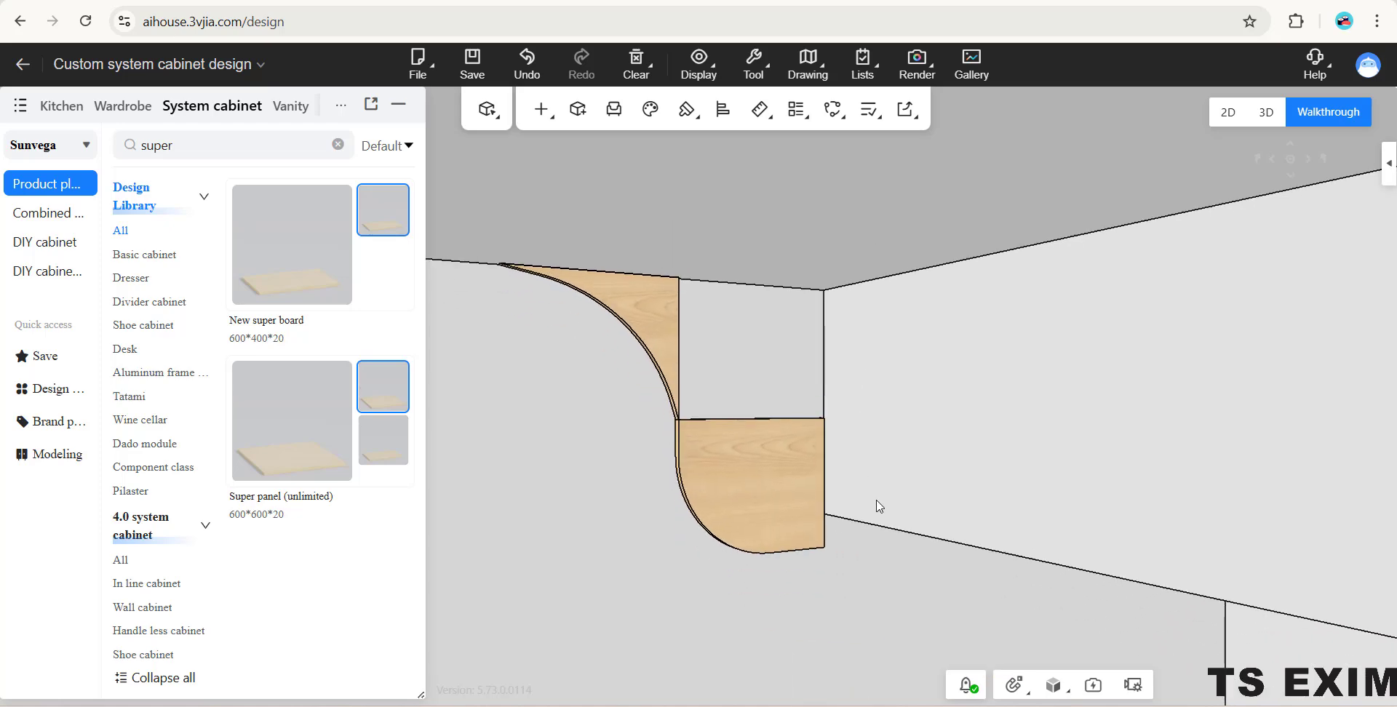
{"action": "scroll", "coordinate": [879, 506], "scroll_direction": "down", "scroll_amount": 2}
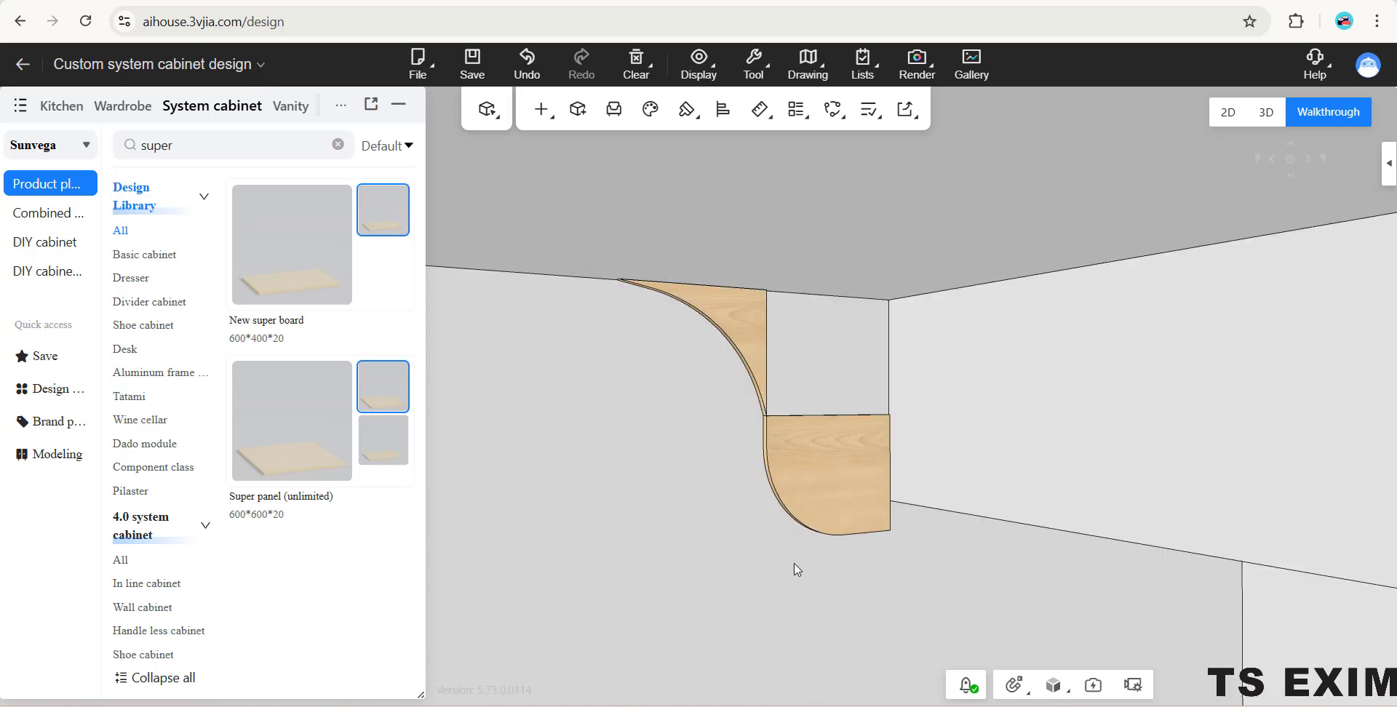
{"action": "left_click", "coordinate": [710, 308]}
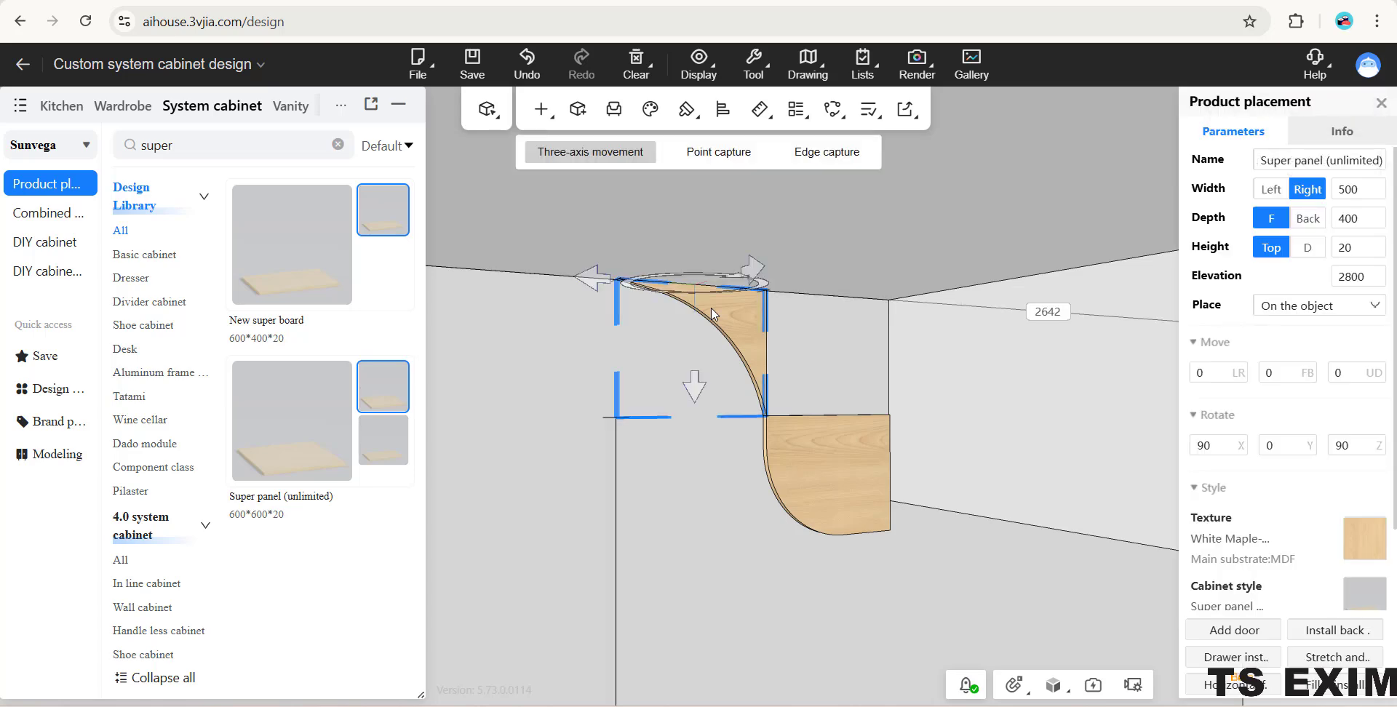
{"action": "left_click", "coordinate": [710, 308]}
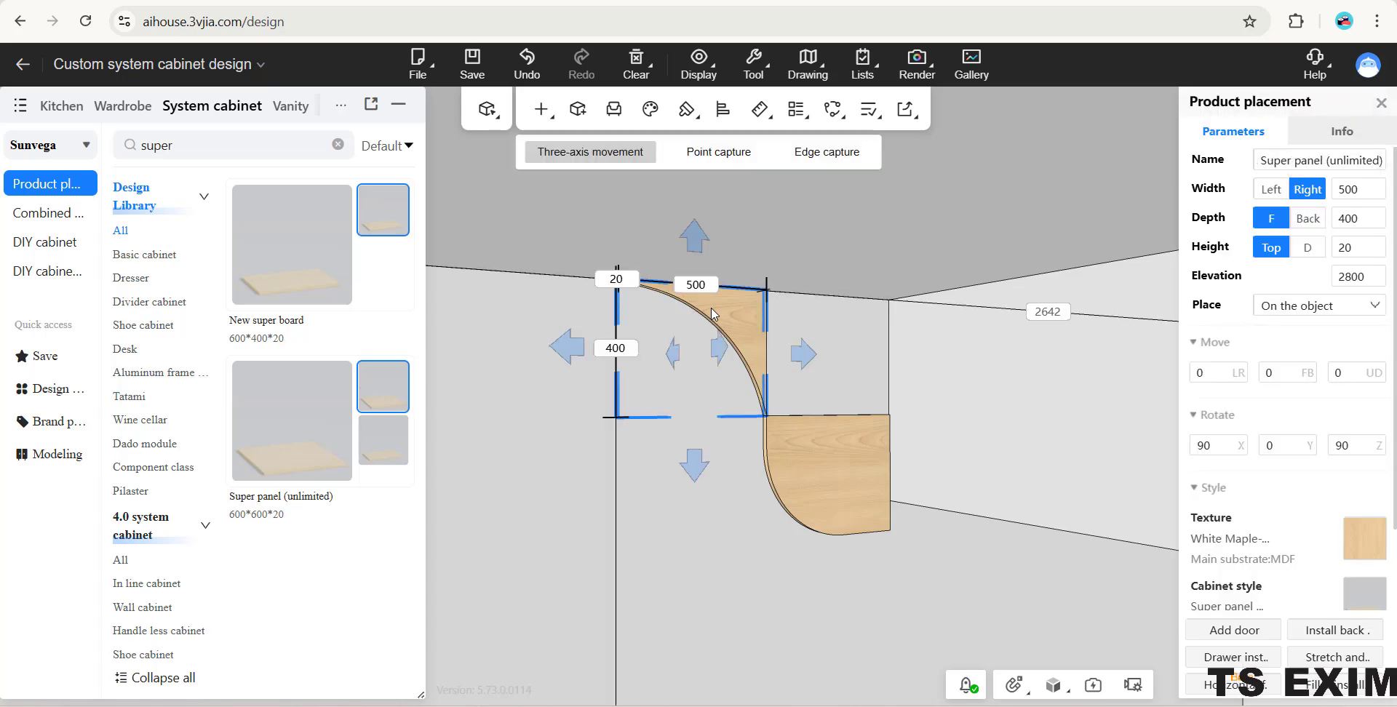
{"action": "left_click_drag", "start_coordinate": [708, 512], "coordinate": [776, 459]}
{"action": "scroll", "coordinate": [891, 534], "scroll_direction": "down", "scroll_amount": 2}
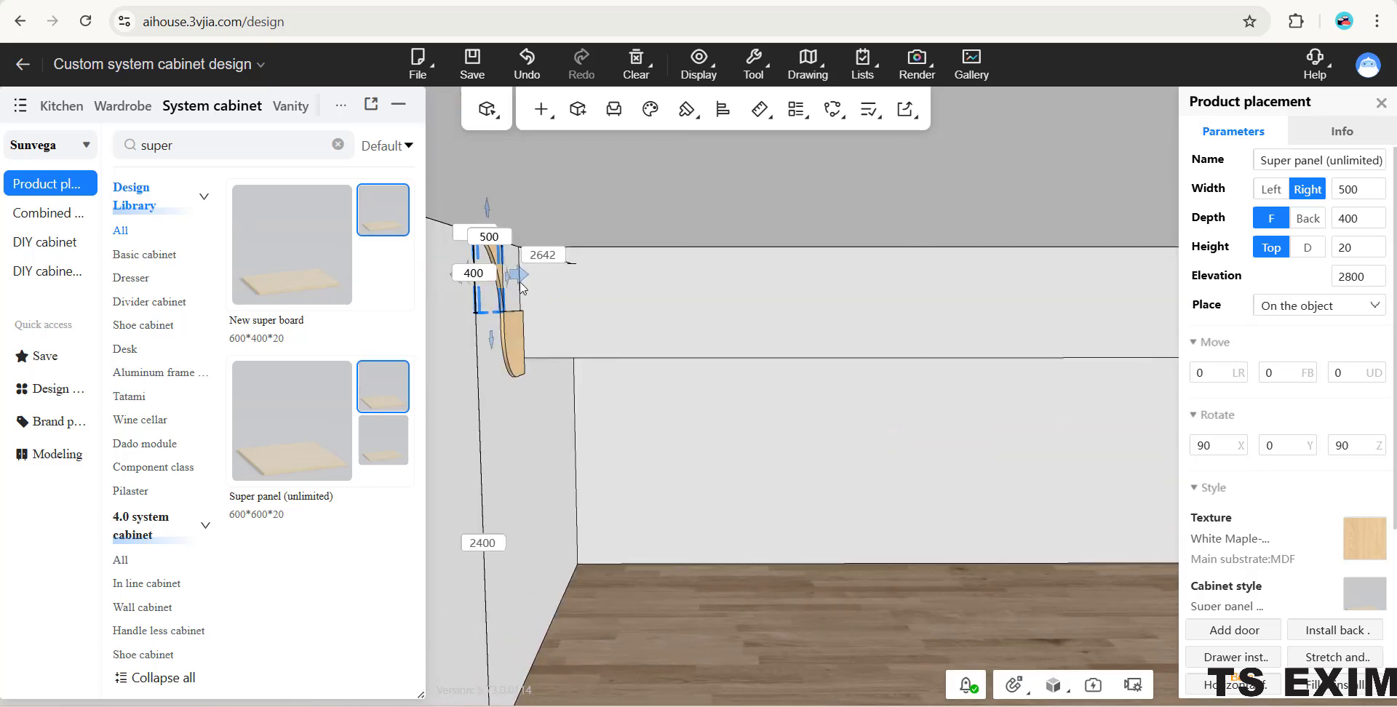
{"action": "left_click_drag", "start_coordinate": [520, 284], "coordinate": [789, 446]}
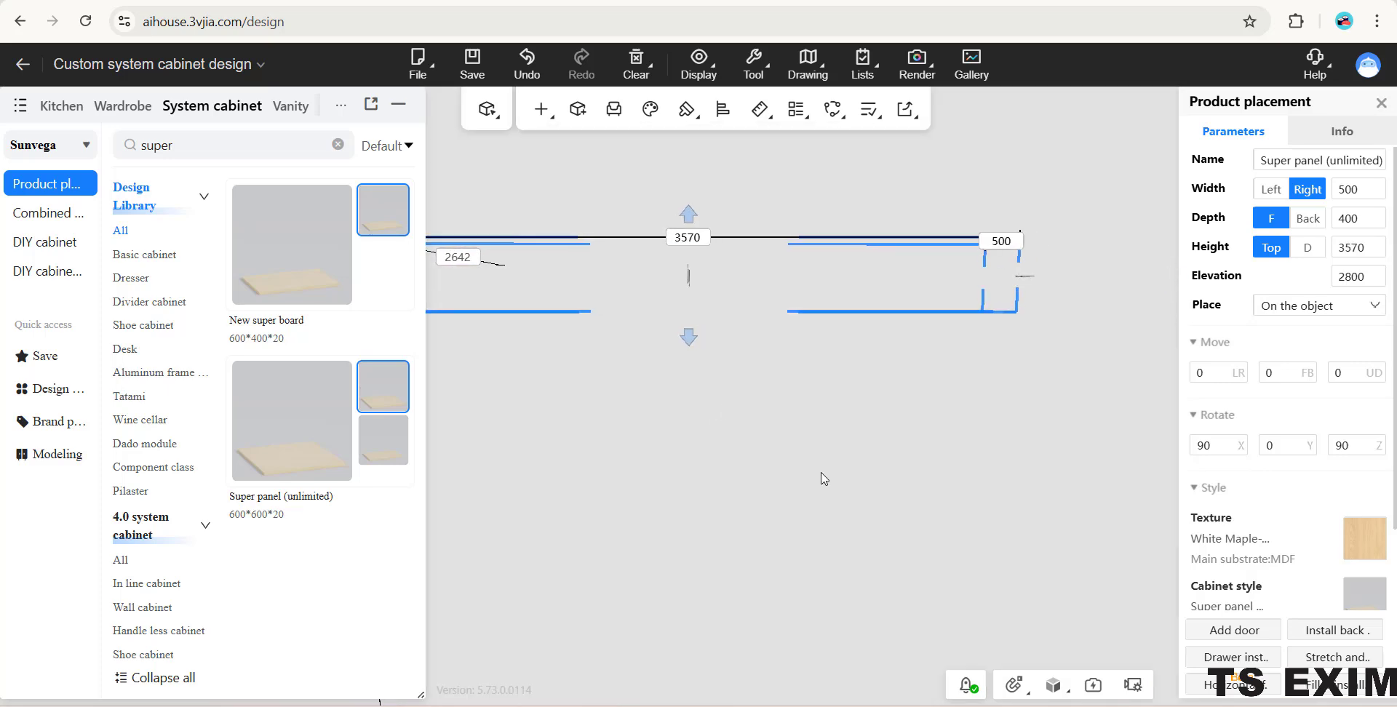
{"action": "left_click_drag", "start_coordinate": [903, 492], "coordinate": [827, 438]}
{"action": "left_click_drag", "start_coordinate": [653, 304], "coordinate": [1061, 313]}
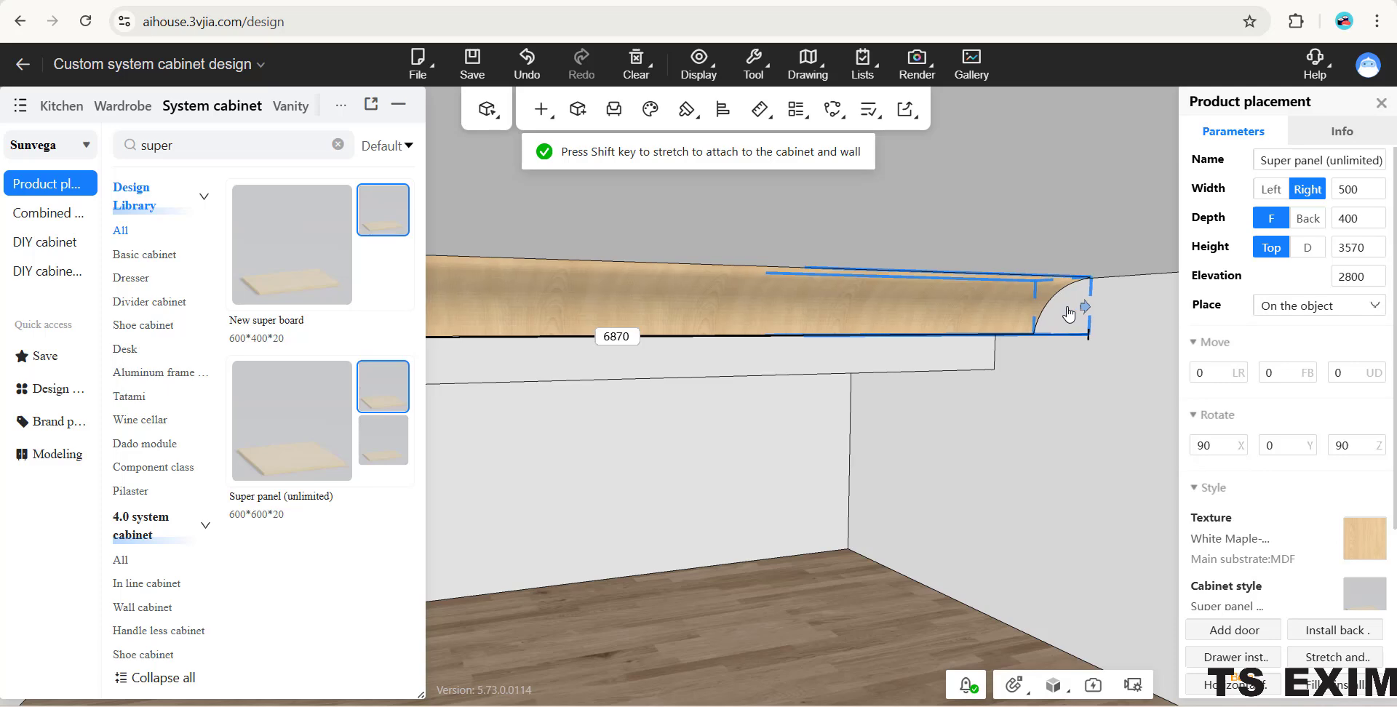
{"action": "left_click_drag", "start_coordinate": [1069, 314], "coordinate": [1070, 316]}
- Stretch the round-cornered panel's thickness beneath the concave panel along the beam, to a height value of 6970
{"action": "left_click_drag", "start_coordinate": [575, 429], "coordinate": [629, 378]}
{"action": "left_click", "coordinate": [734, 324]}
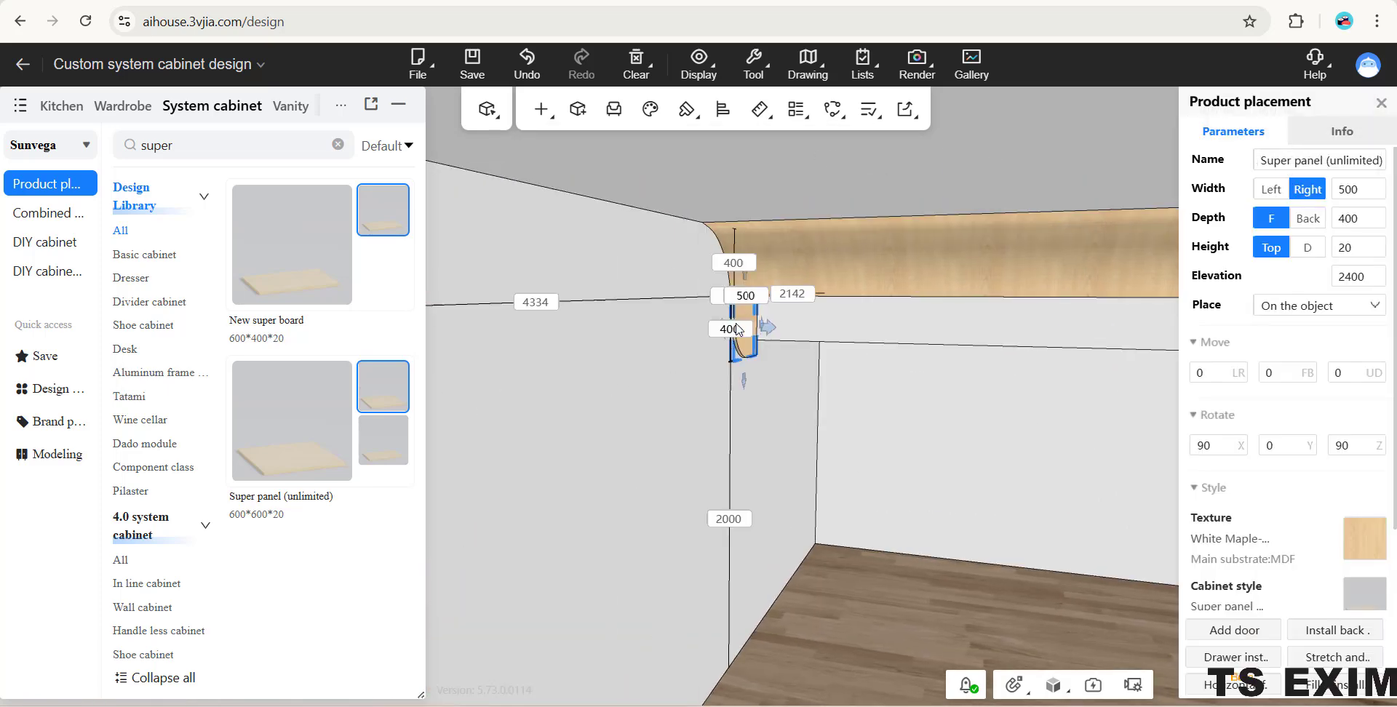
{"action": "left_click_drag", "start_coordinate": [669, 450], "coordinate": [728, 416]}
{"action": "left_click_drag", "start_coordinate": [813, 427], "coordinate": [670, 391]}
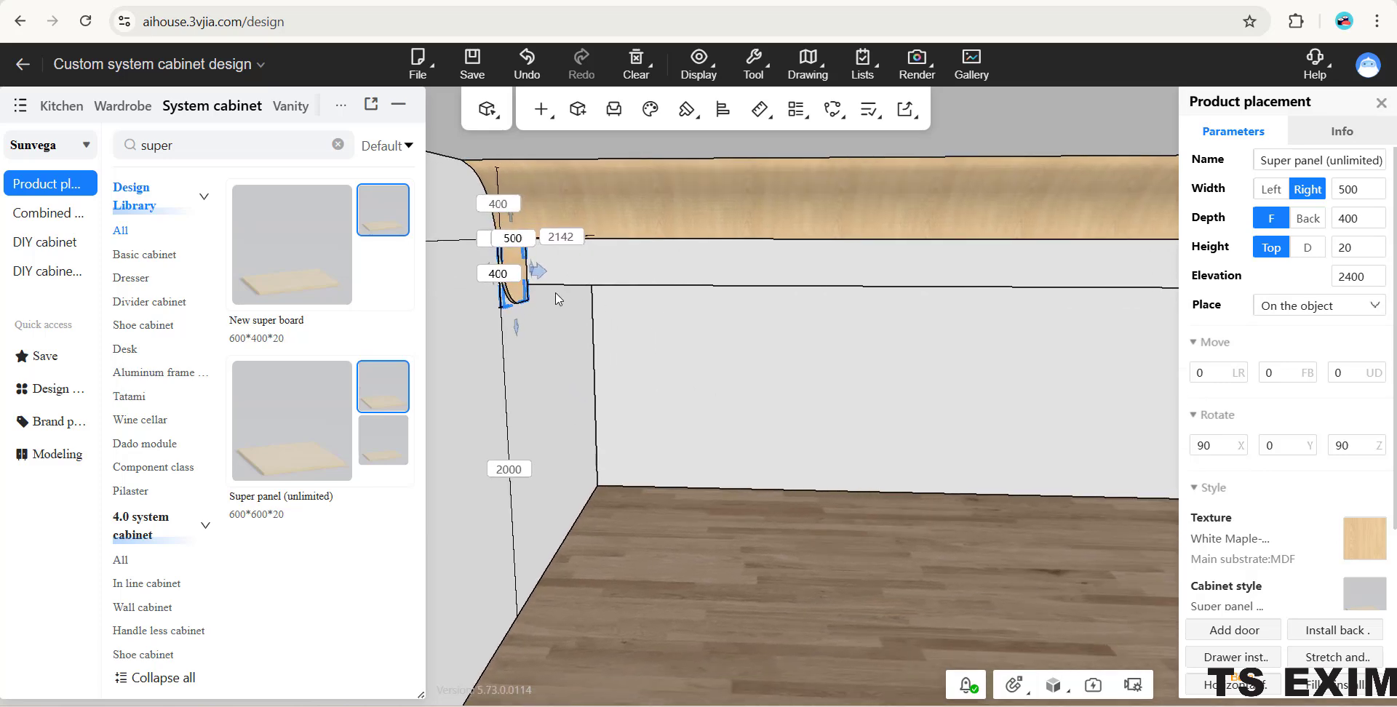
{"action": "left_click_drag", "start_coordinate": [541, 278], "coordinate": [989, 306]}
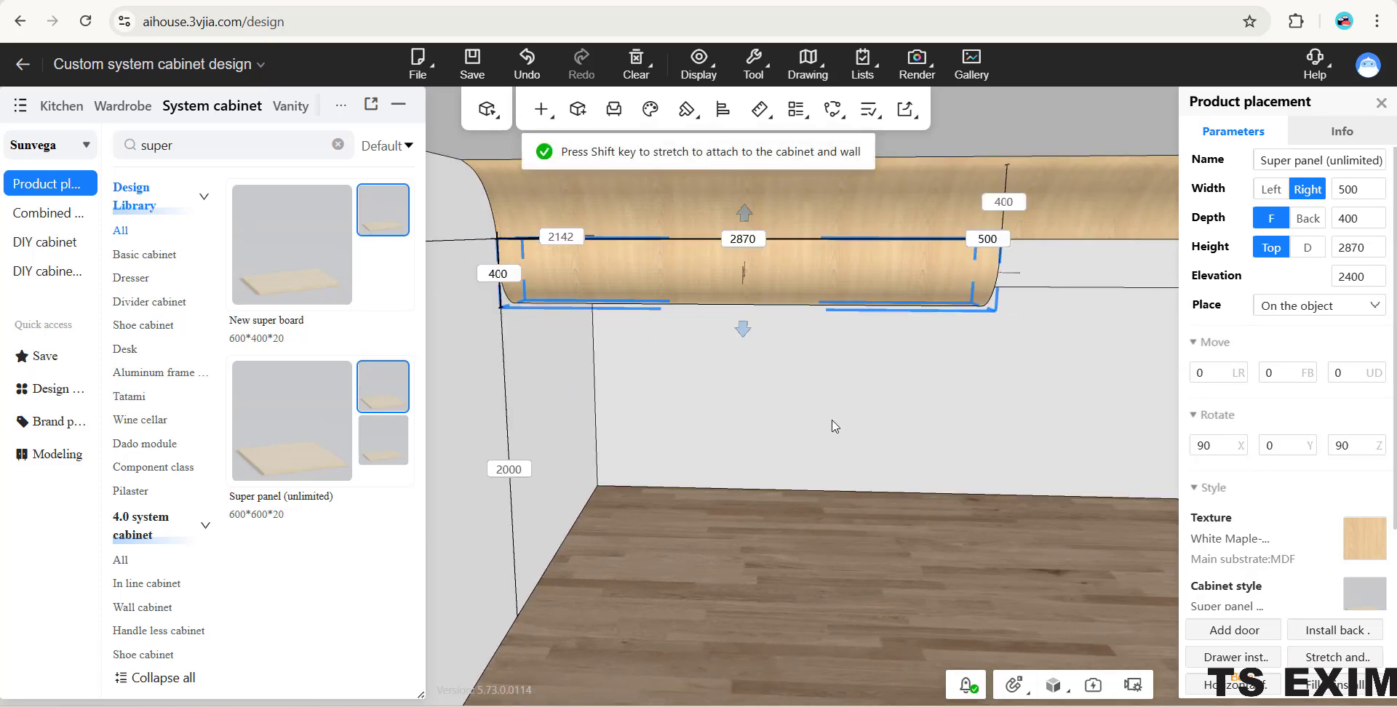
{"action": "left_click_drag", "start_coordinate": [832, 421], "coordinate": [577, 336]}
{"action": "left_click_drag", "start_coordinate": [689, 385], "coordinate": [604, 367]}
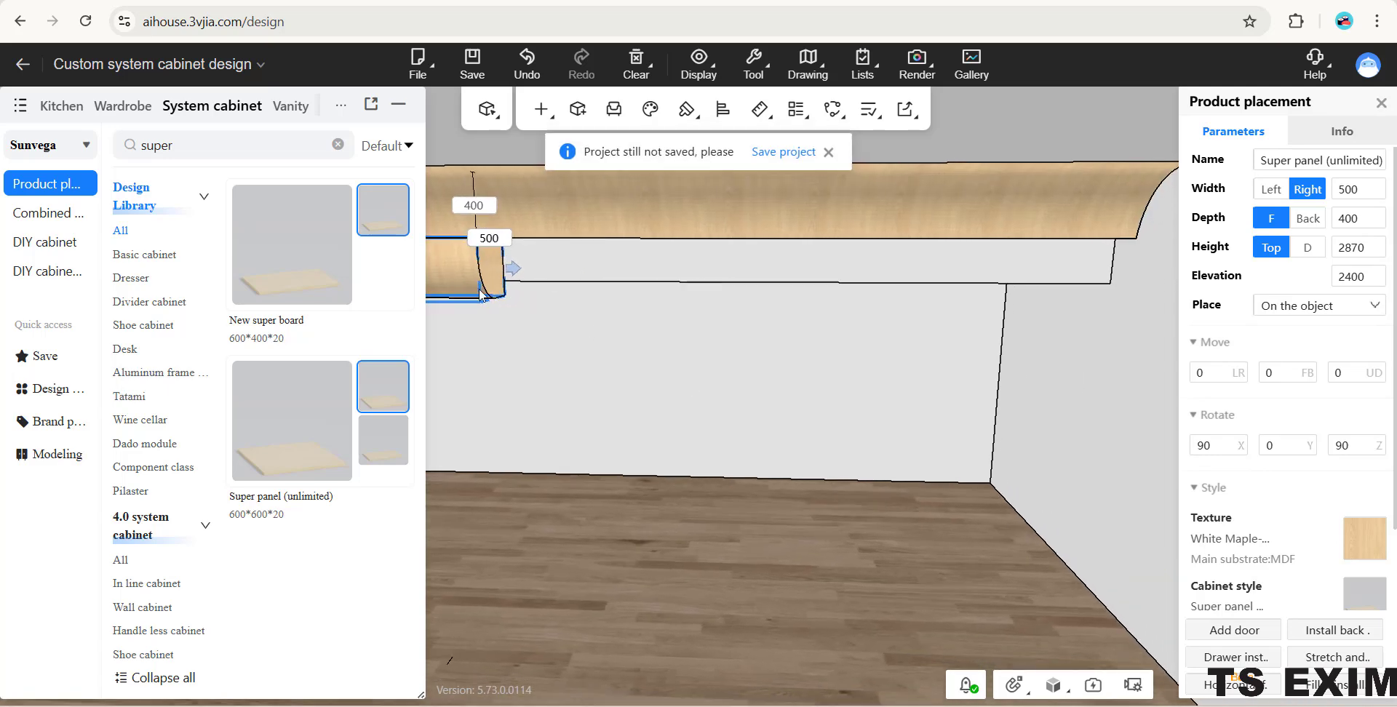
{"action": "left_click_drag", "start_coordinate": [509, 273], "coordinate": [1124, 273]}
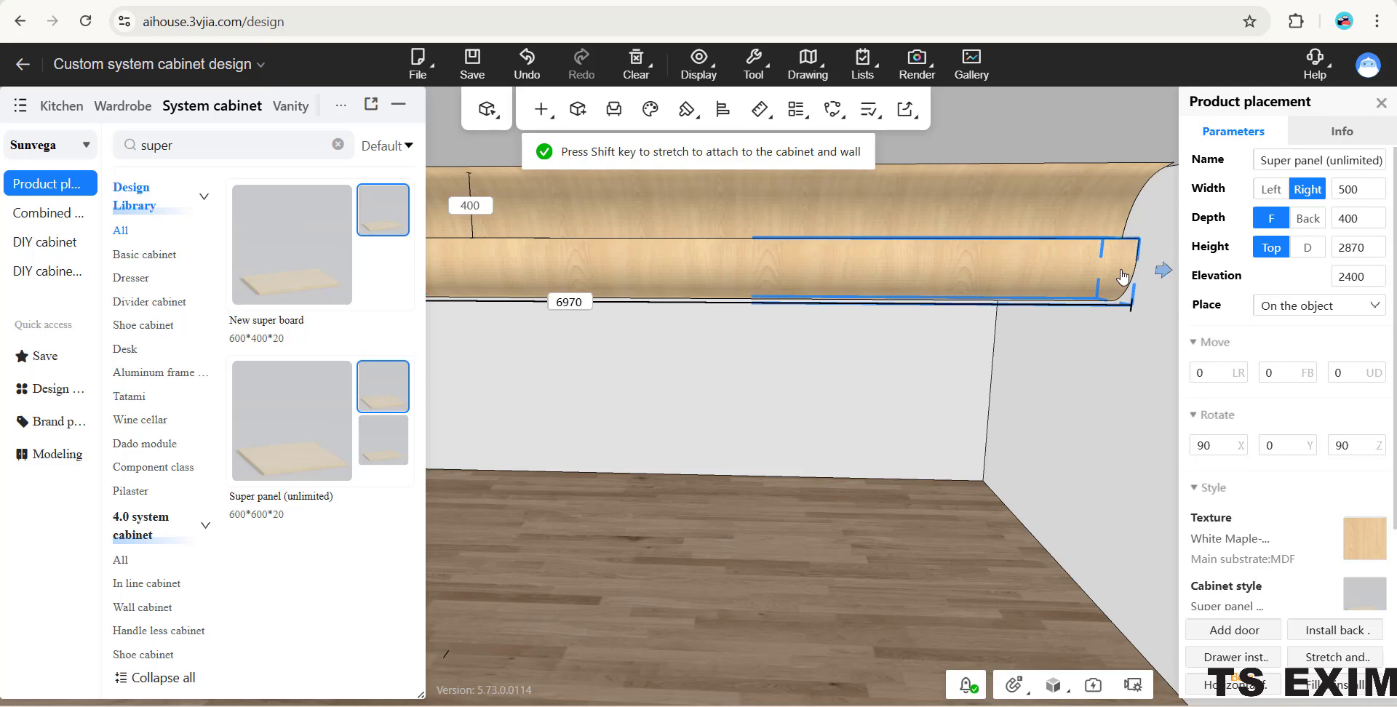
{"action": "left_click_drag", "start_coordinate": [1122, 272], "coordinate": [1122, 273]}
- Extend the concave panel's far end to the opposite wall, flush with the end of the round-cornered panel
{"action": "left_click_drag", "start_coordinate": [1072, 430], "coordinate": [911, 479]}
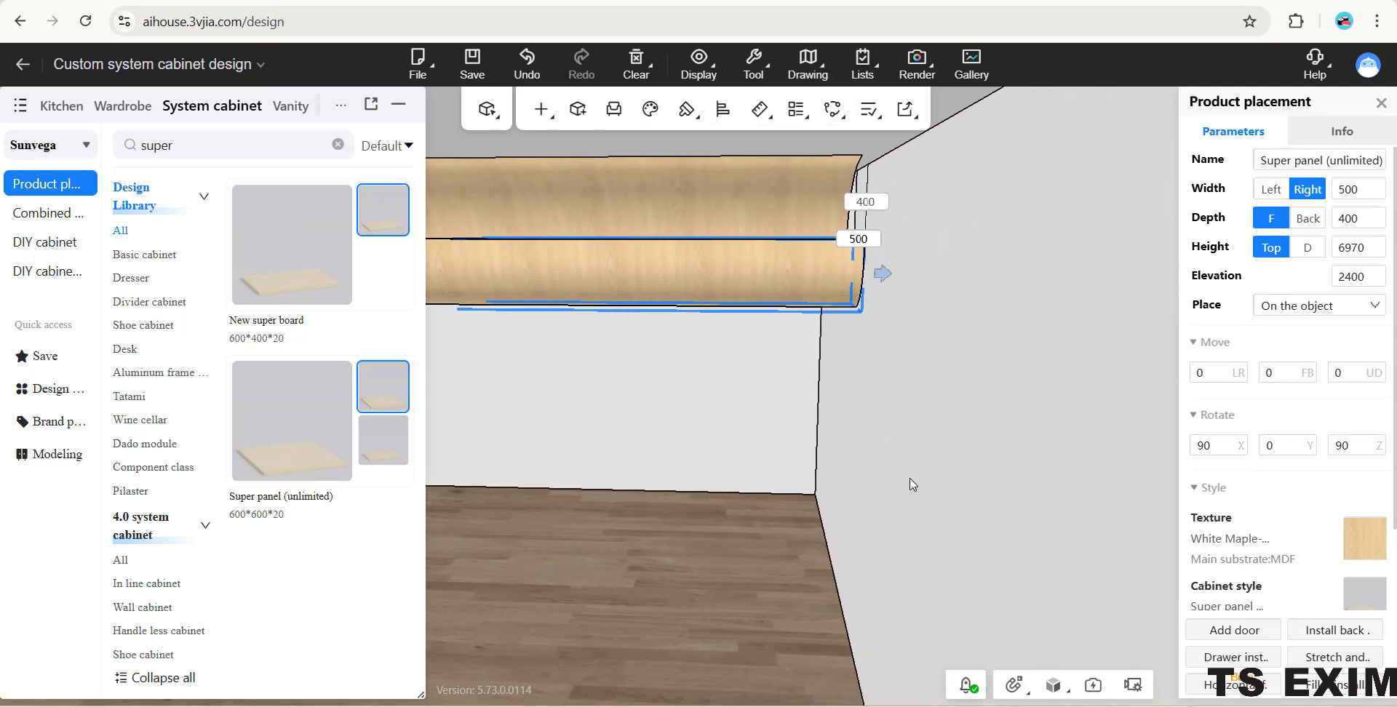
{"action": "left_click", "coordinate": [770, 198]}
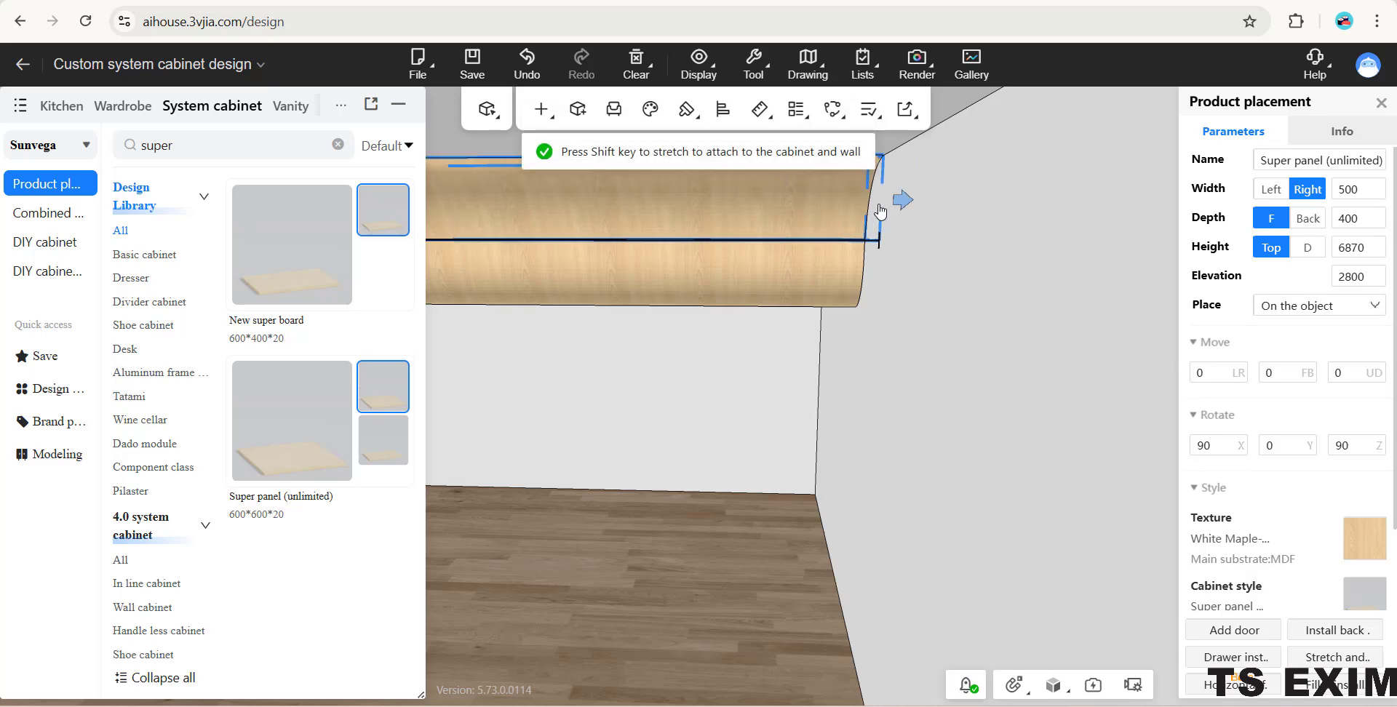
{"action": "left_click", "coordinate": [893, 394]}
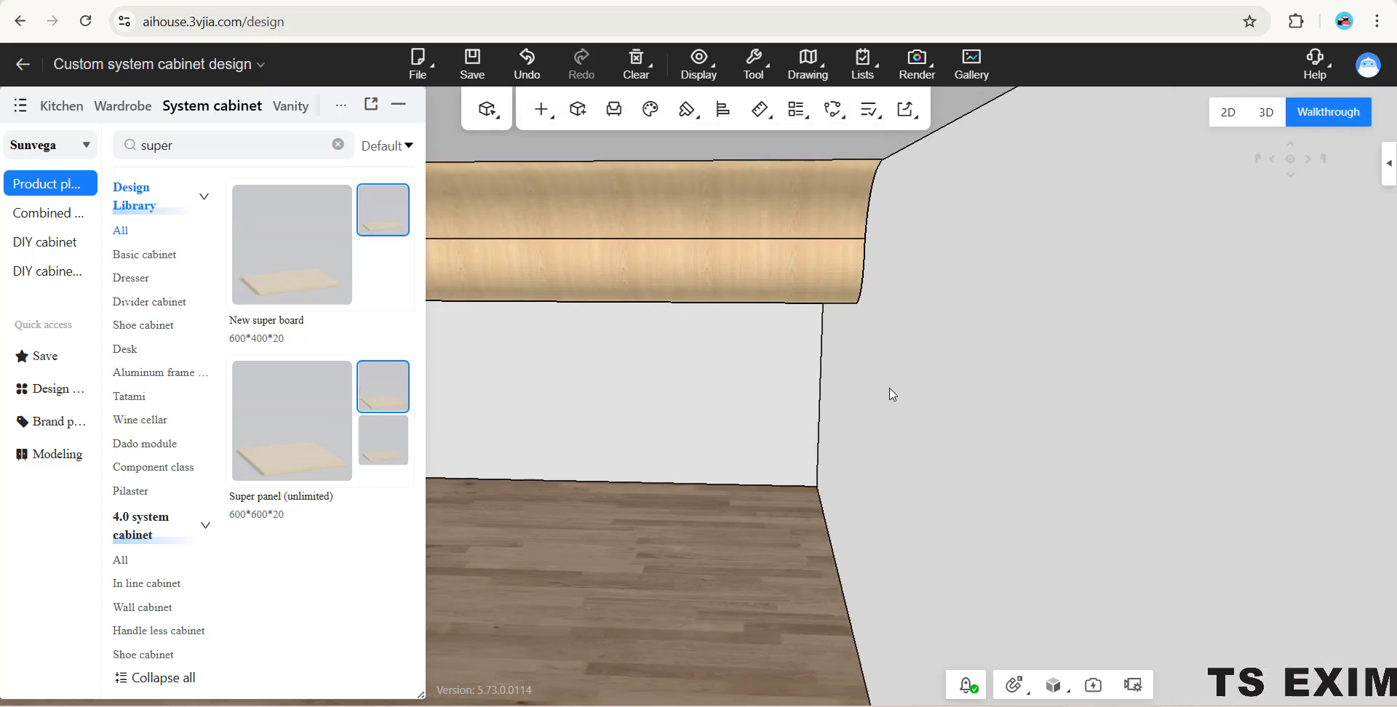
{"action": "left_click_drag", "start_coordinate": [892, 394], "coordinate": [564, 444]}
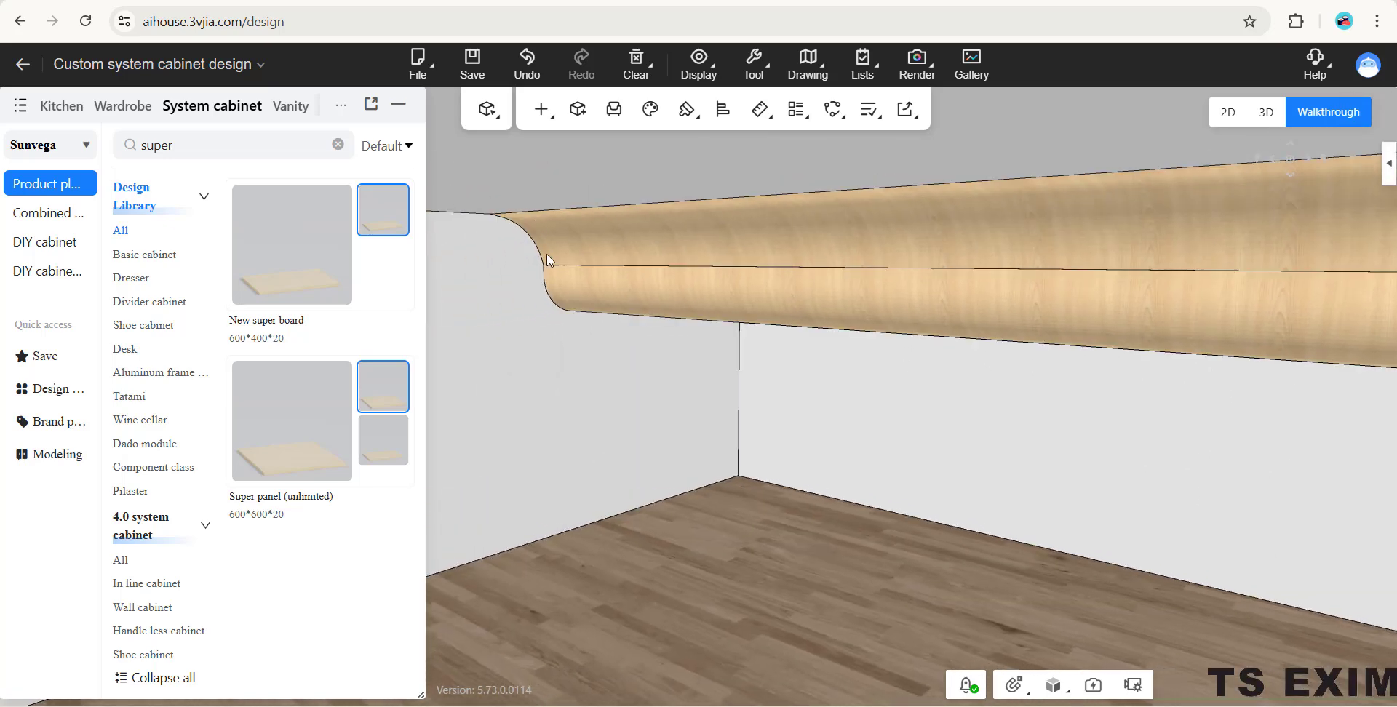